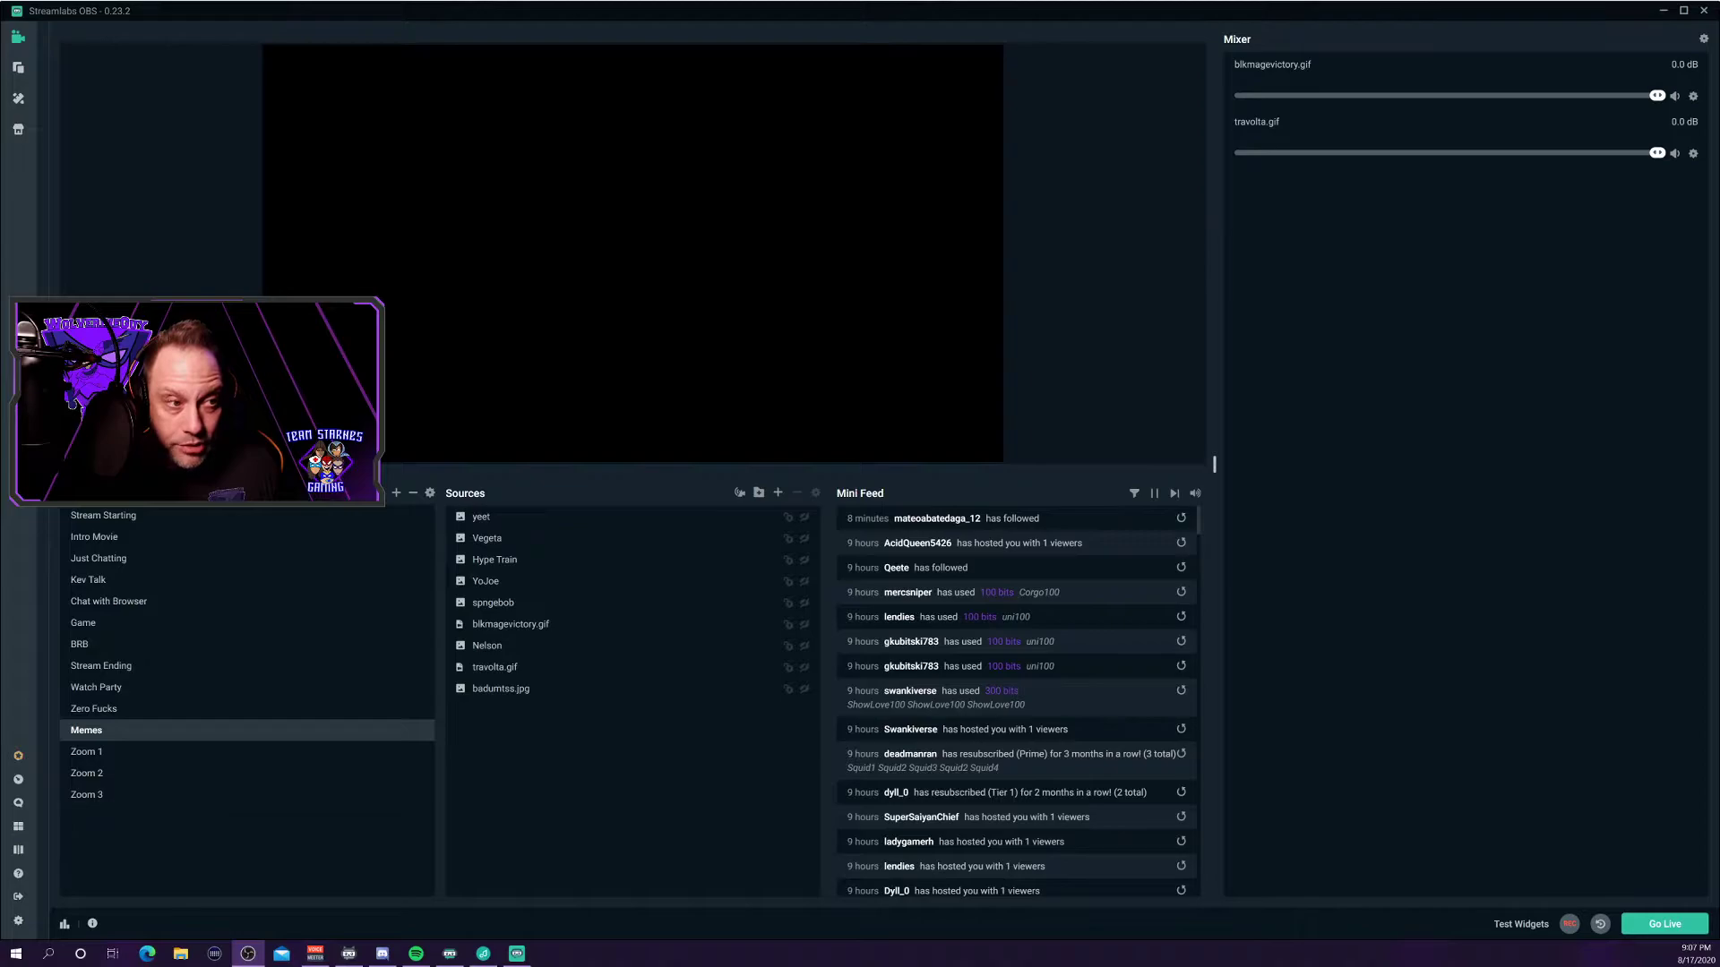
Drag OBS Studio's Settings window onto the main monitor, enlarge it and reposition it.
left_click_drag(0, 528, 0, 702)
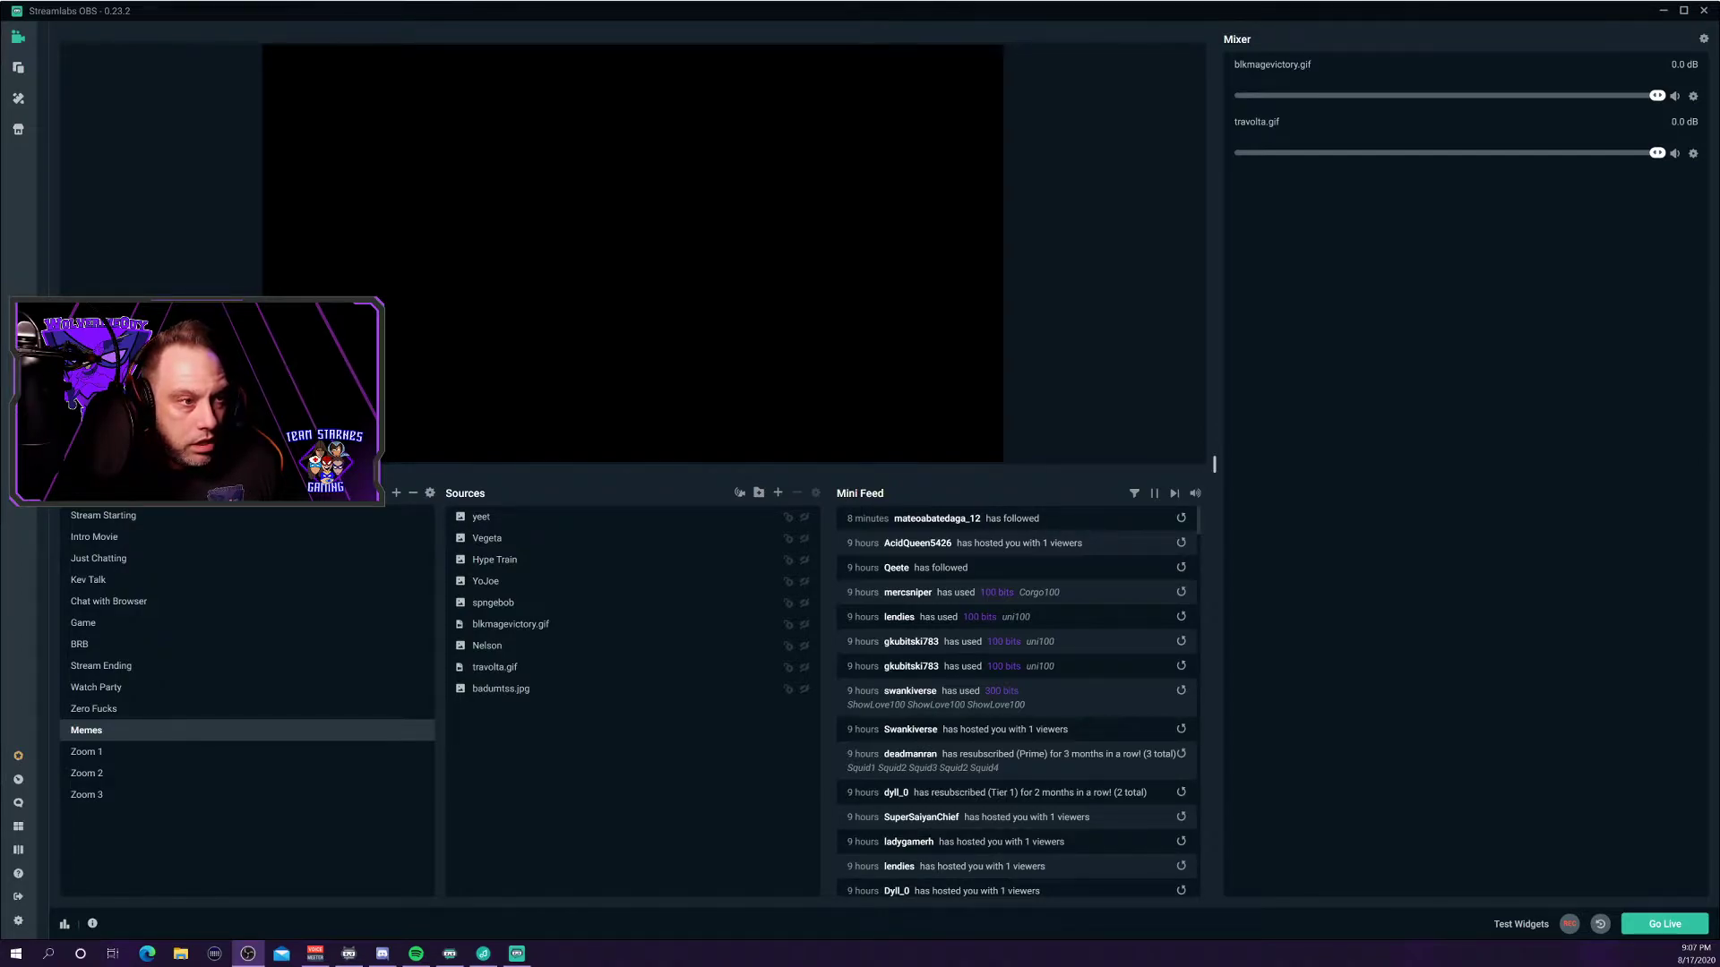
left_click_drag(0, 702, 766, 135)
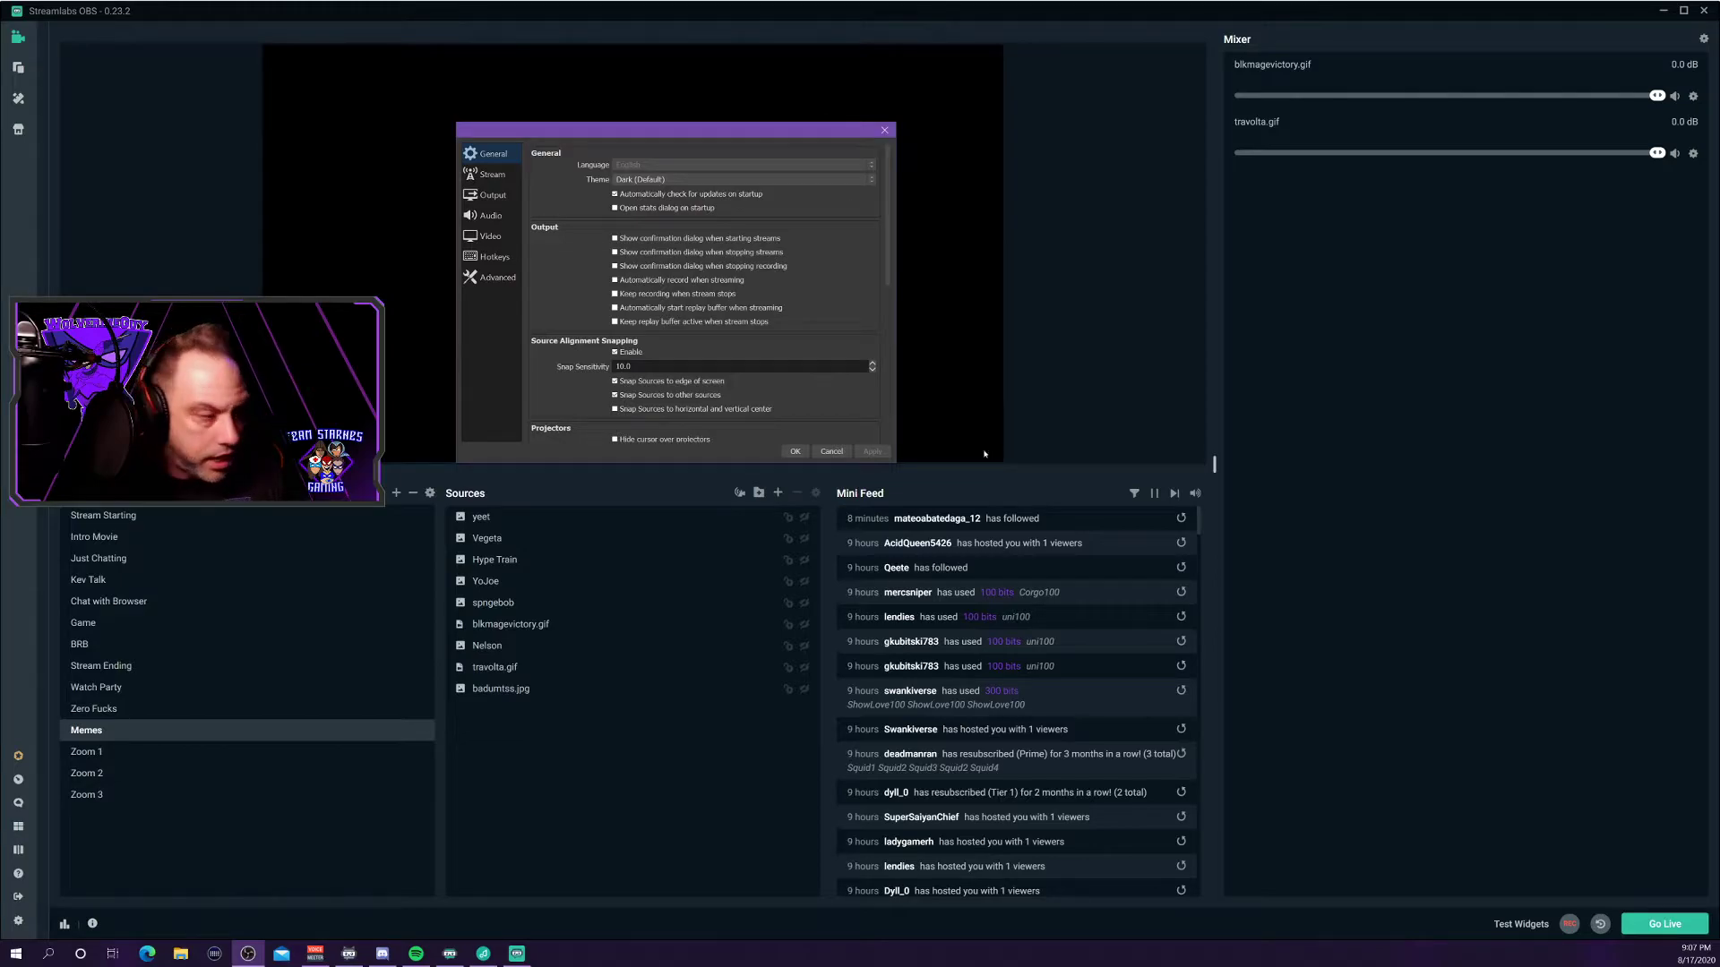
left_click_drag(899, 466, 1182, 690)
left_click_drag(761, 142, 565, 127)
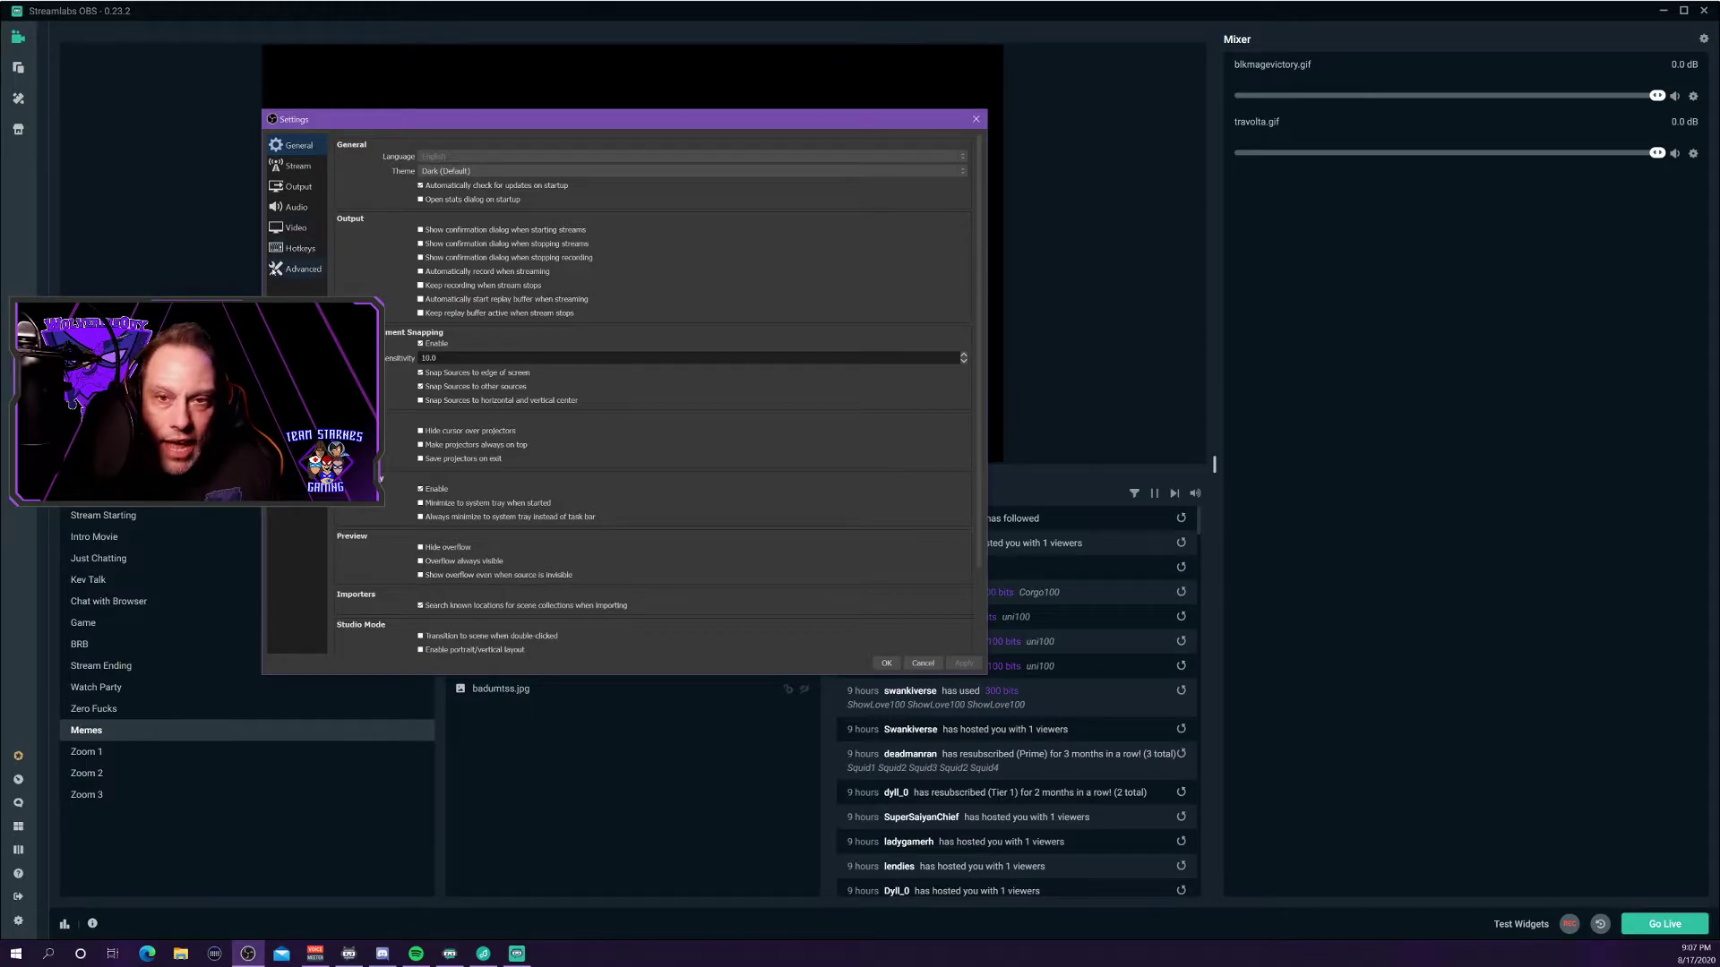
left_click_drag(403, 127, 618, 129)
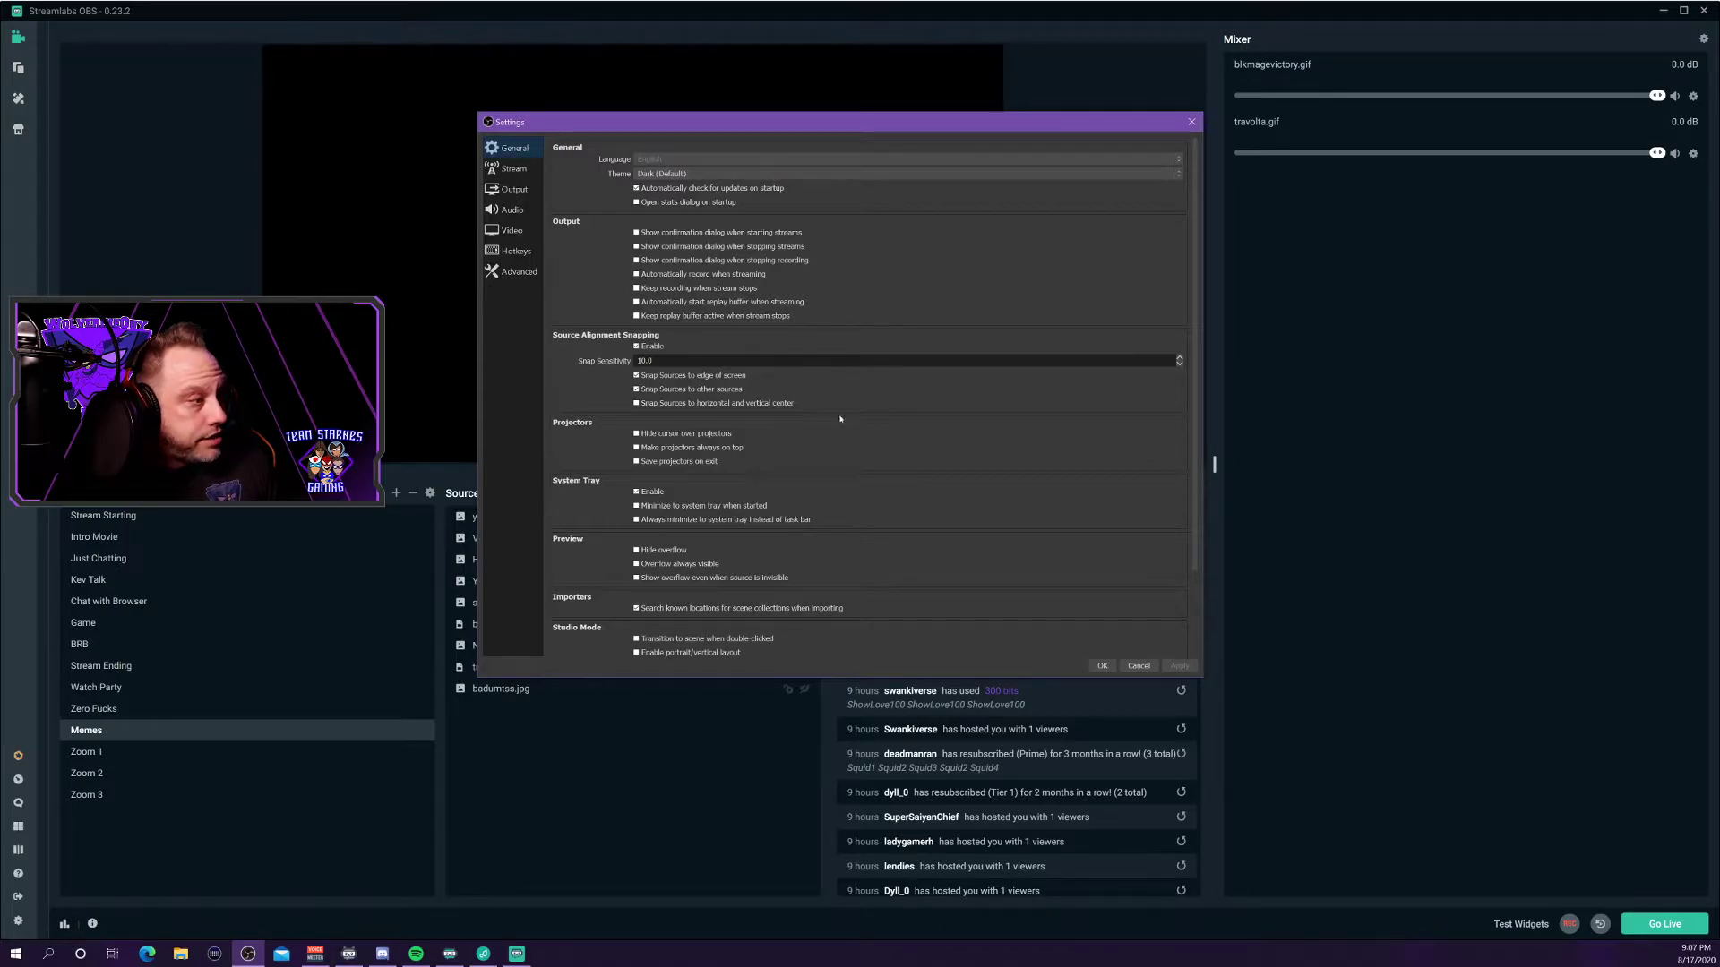
scroll(841, 418, "down", 3)
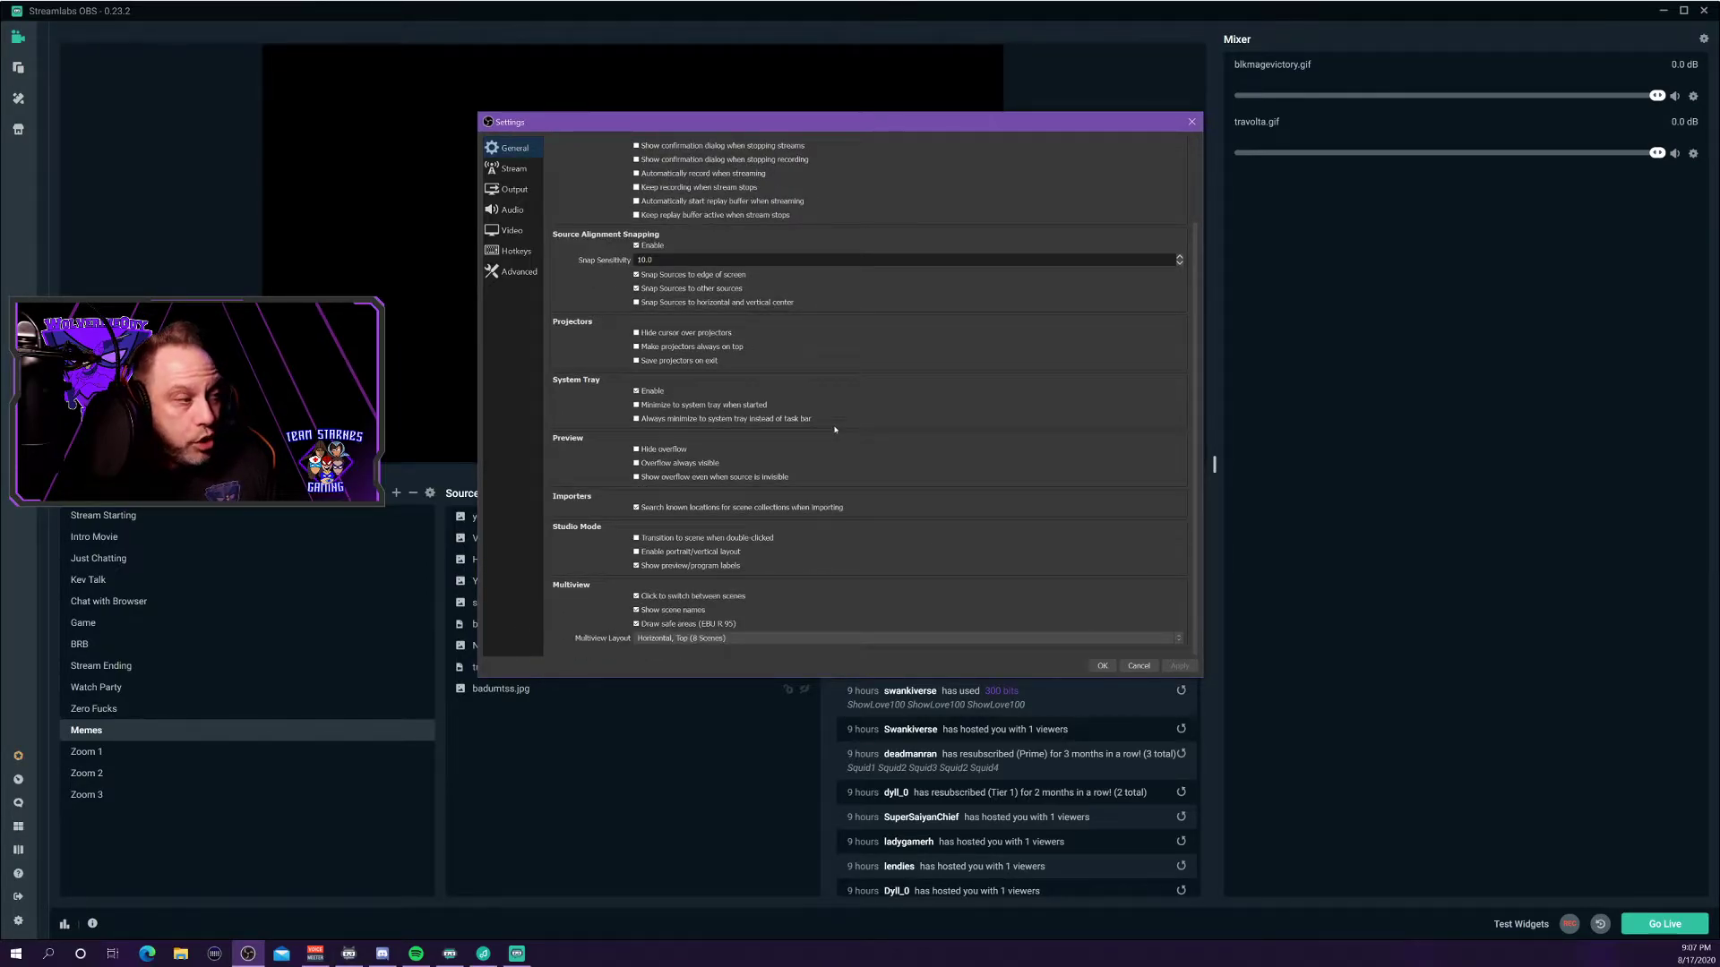
scroll(835, 430, "up", 3)
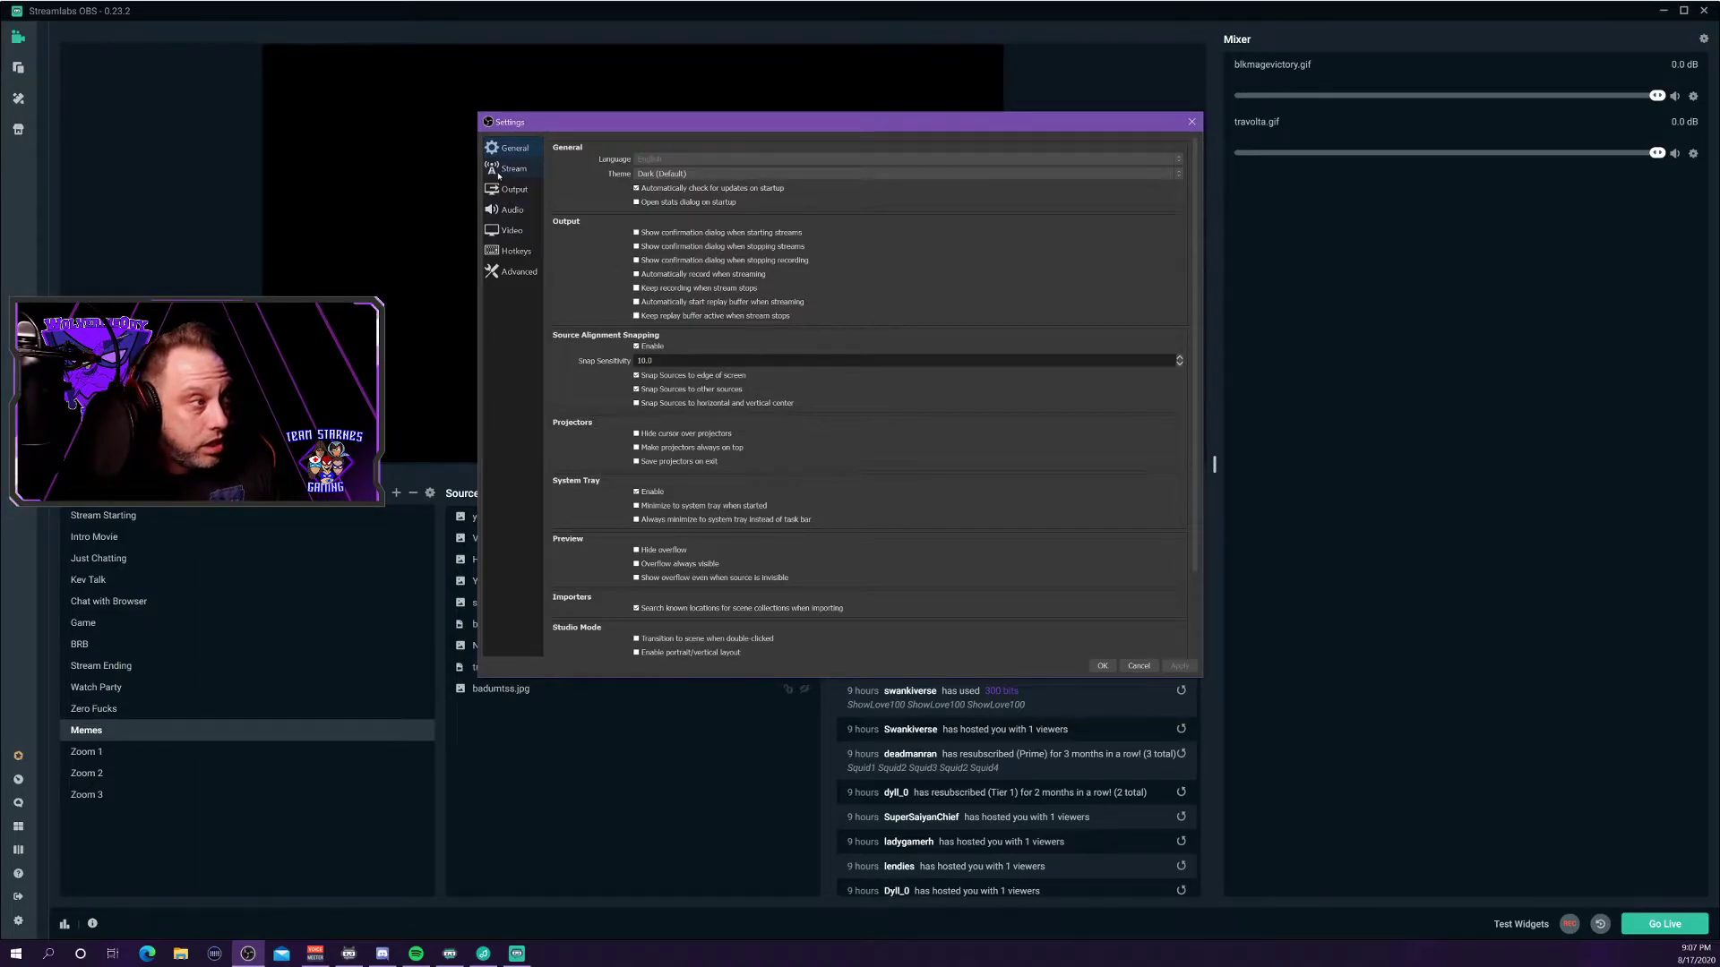
Switch OBS Studio Settings from Stream to Output to view CBR 6000 Kbps encoder settings.
left_click(524, 170)
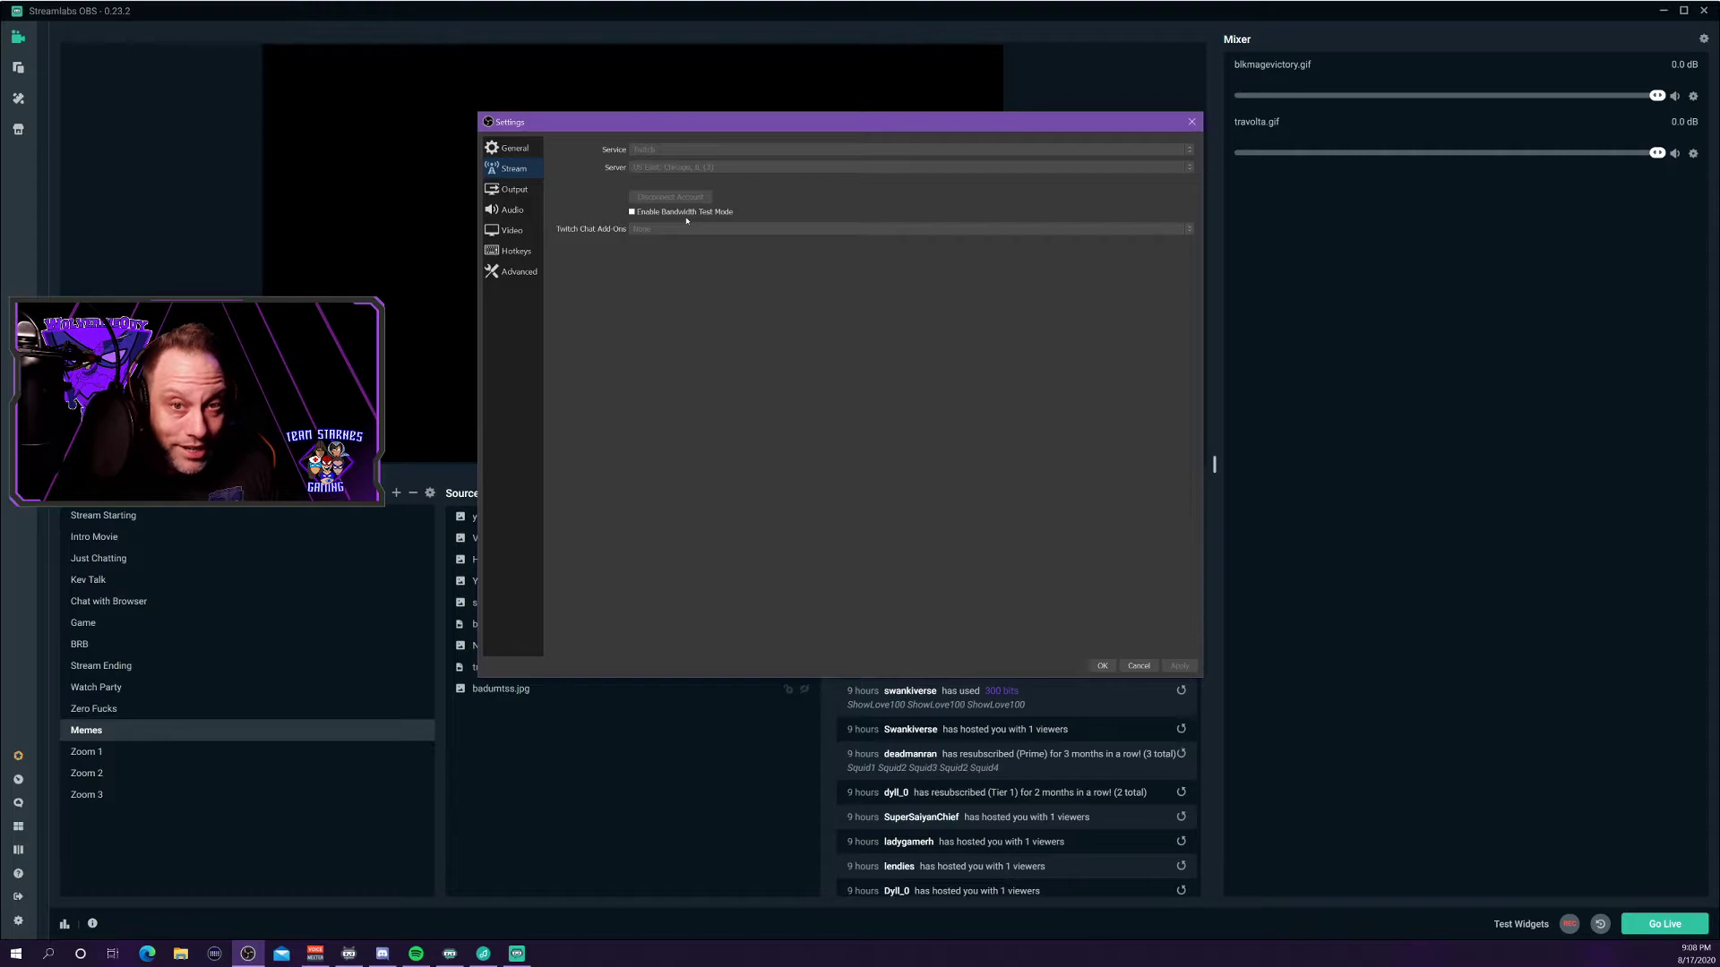
left_click(503, 192)
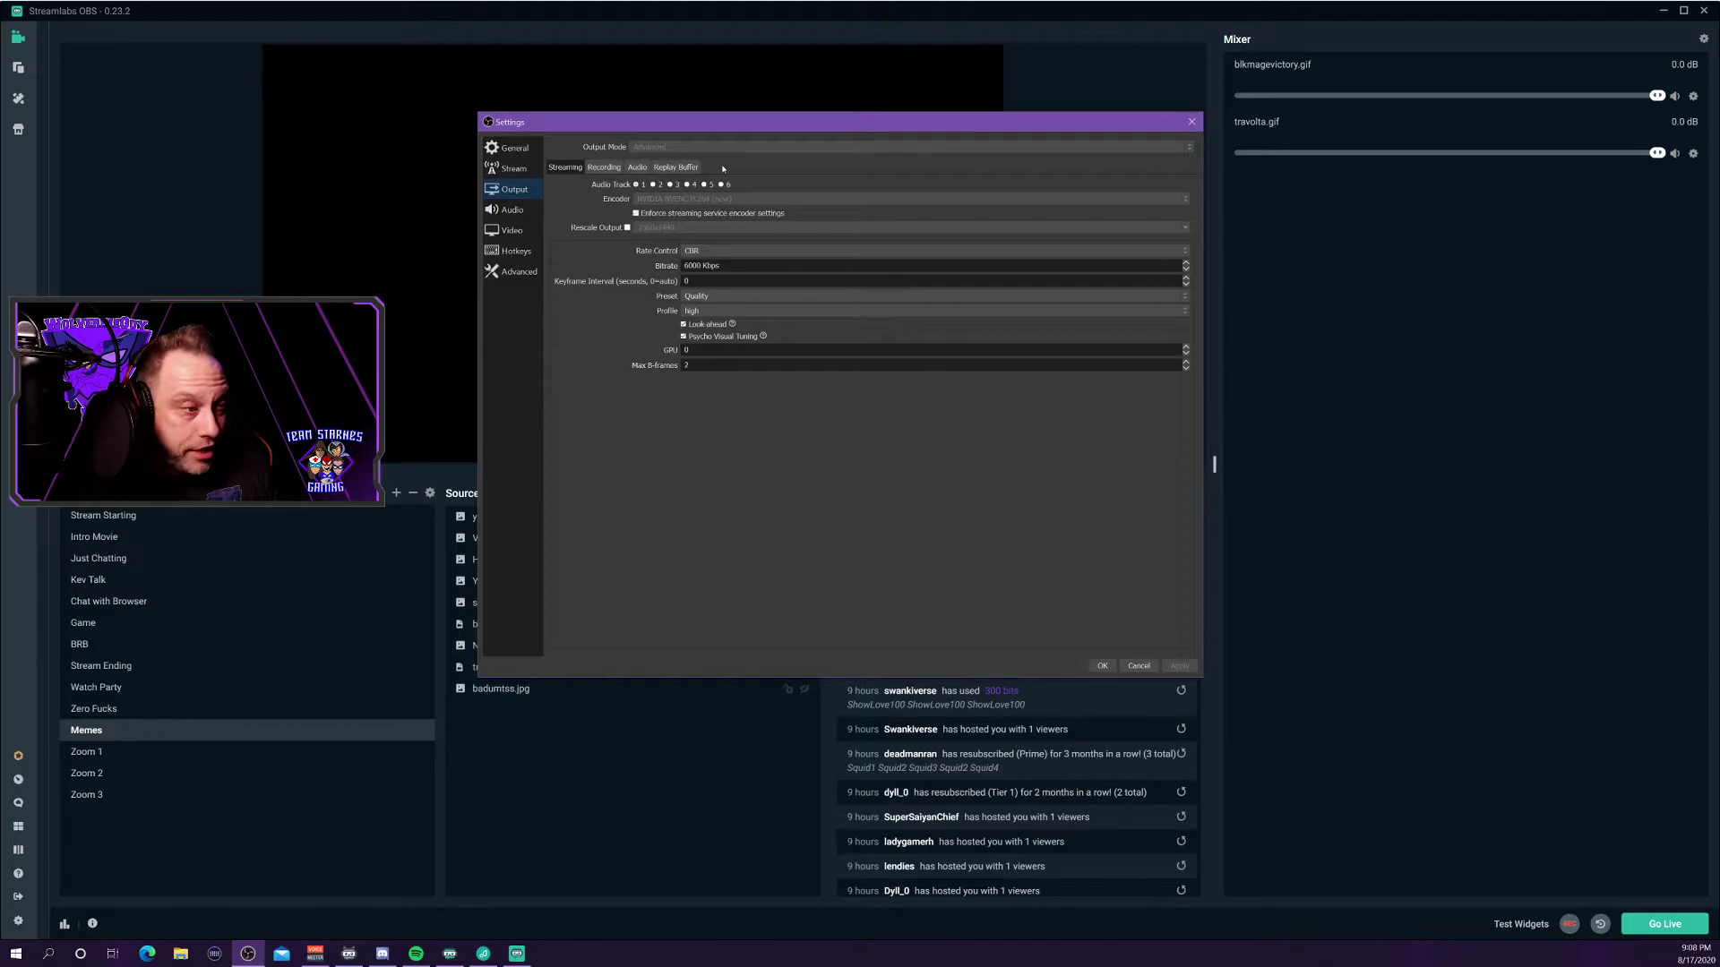
Open Streamlabs OBS Settings, move the window aside and show the Output page.
left_click(18, 919)
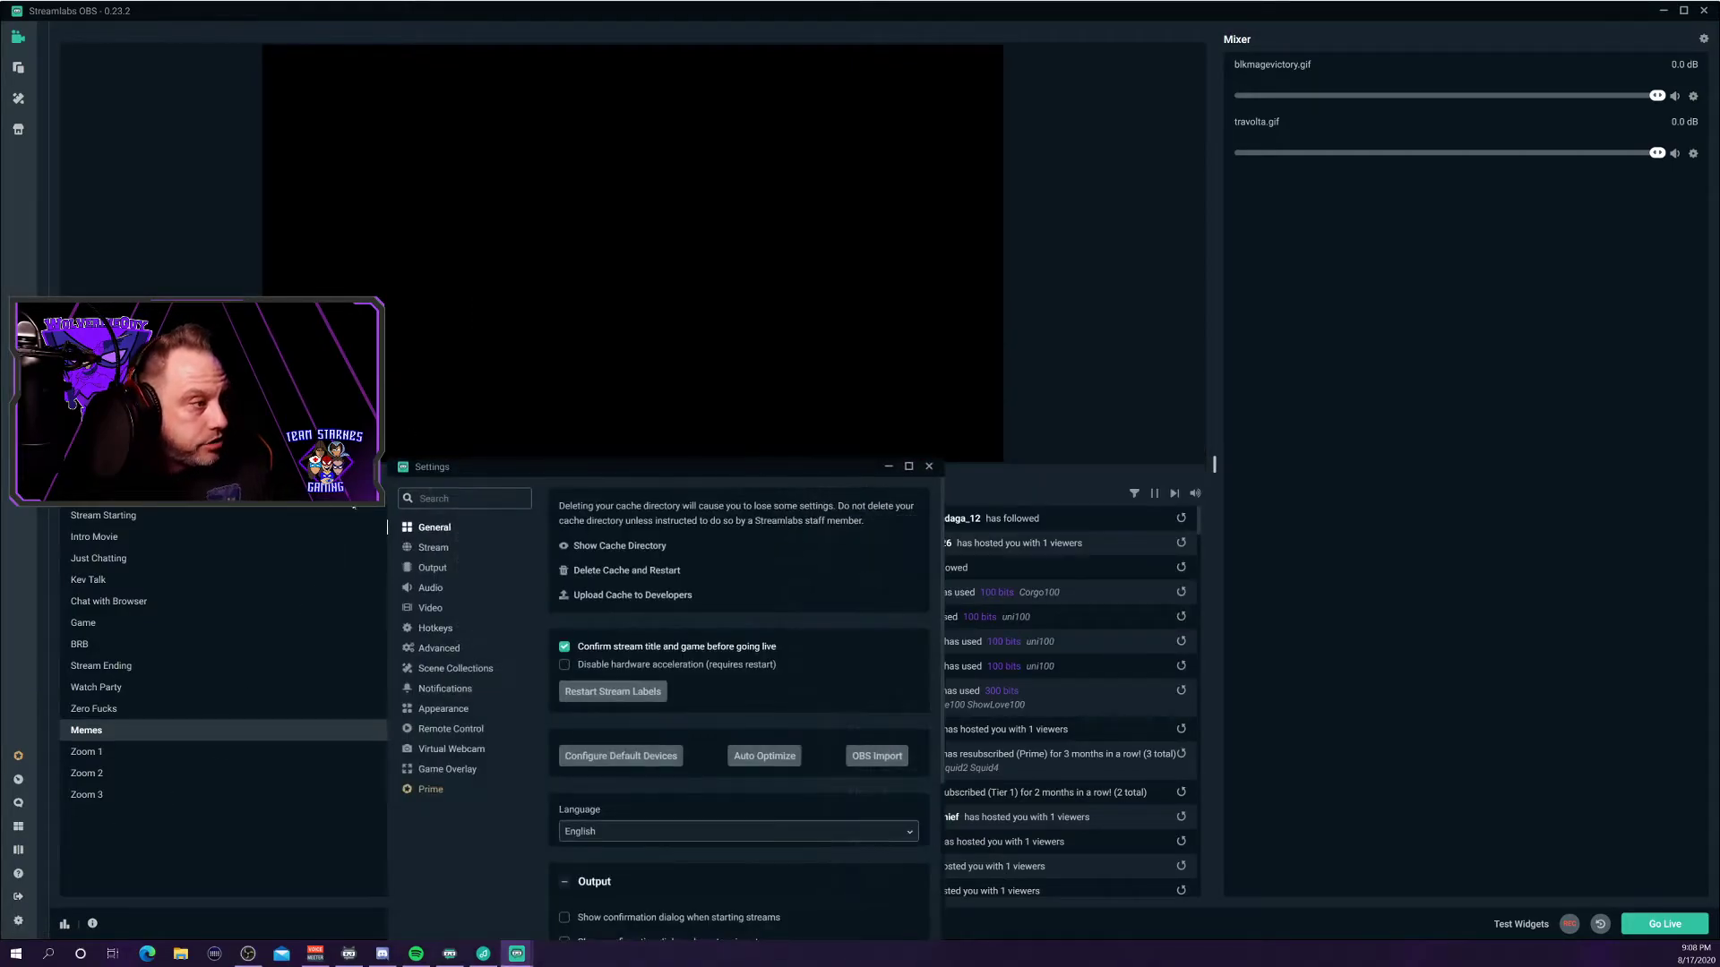
left_click_drag(514, 473, 330, 152)
left_click(294, 338)
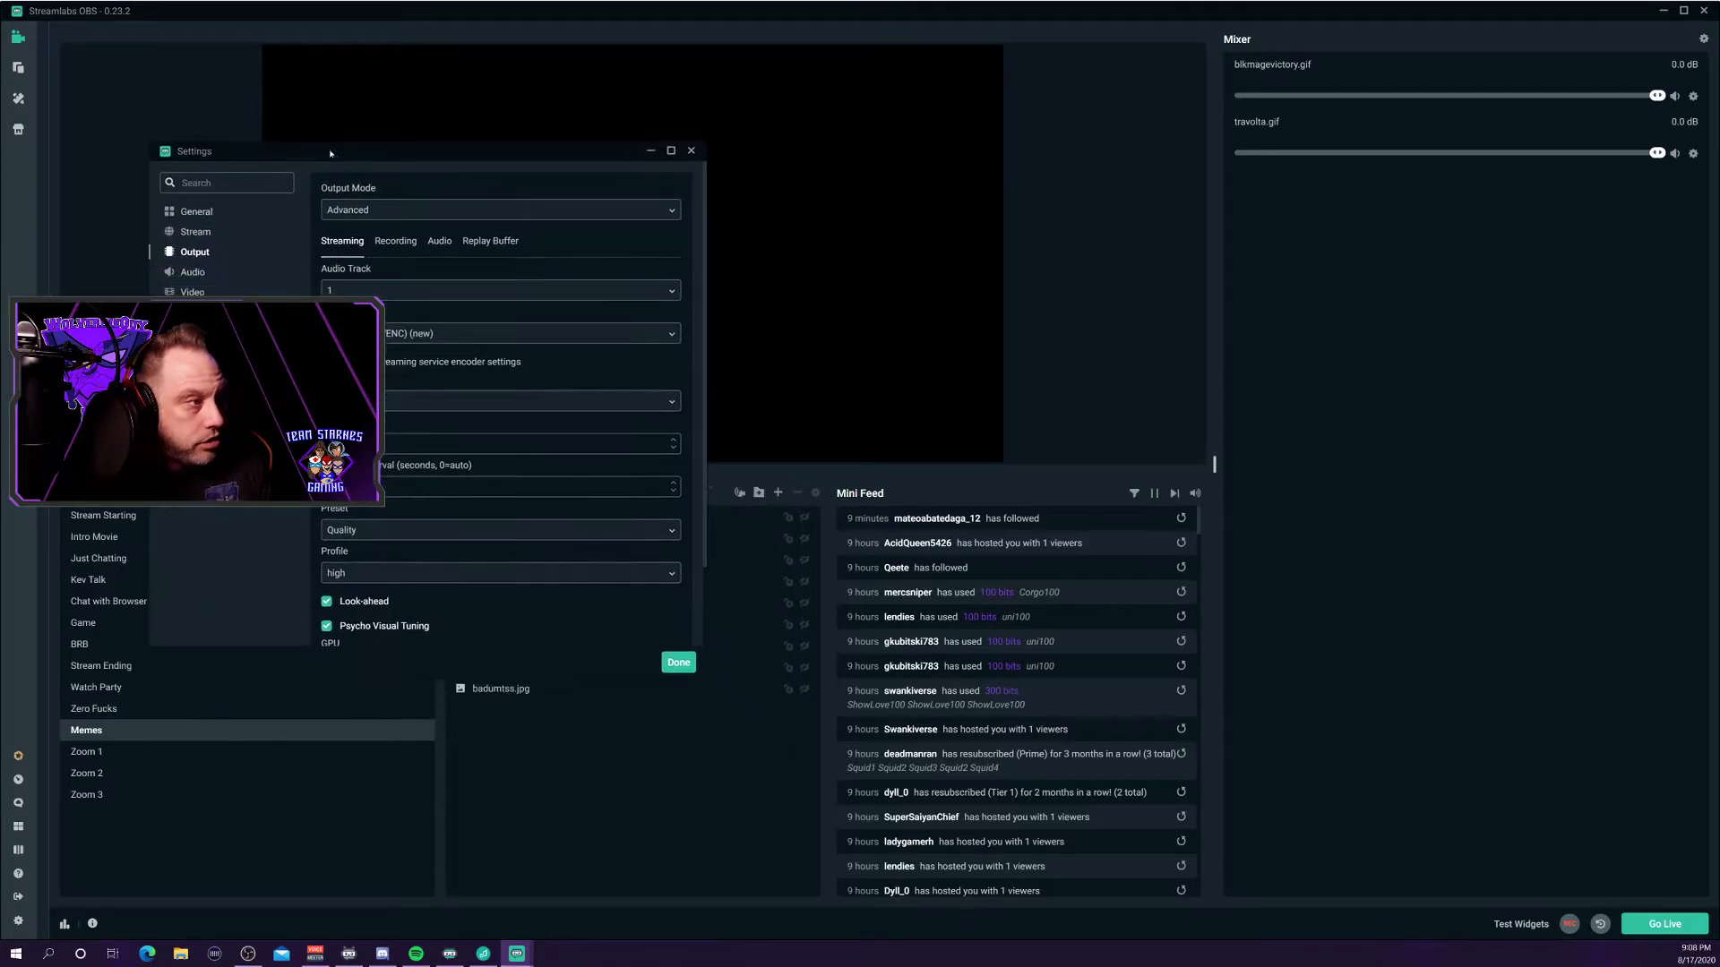
Minimize Streamlabs and bring OBS Studio's Settings window forward, placed to the right.
mouse_move(249, 954)
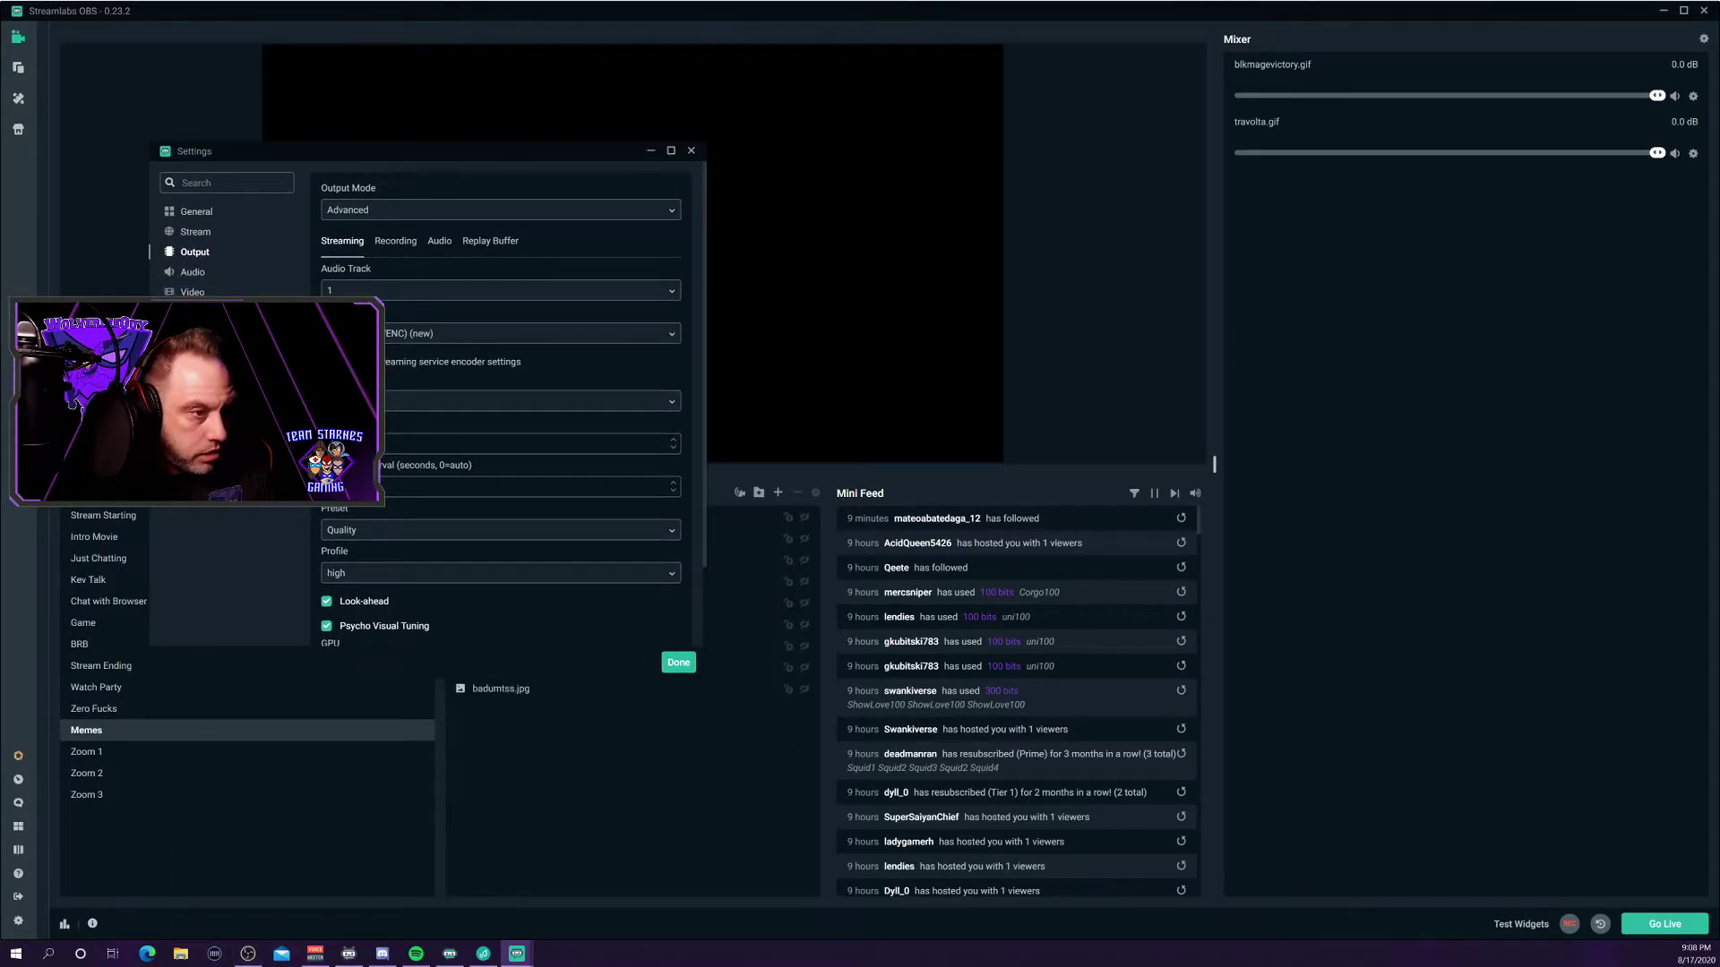
left_click(1663, 9)
left_click(819, 125)
left_click_drag(820, 130, 1064, 152)
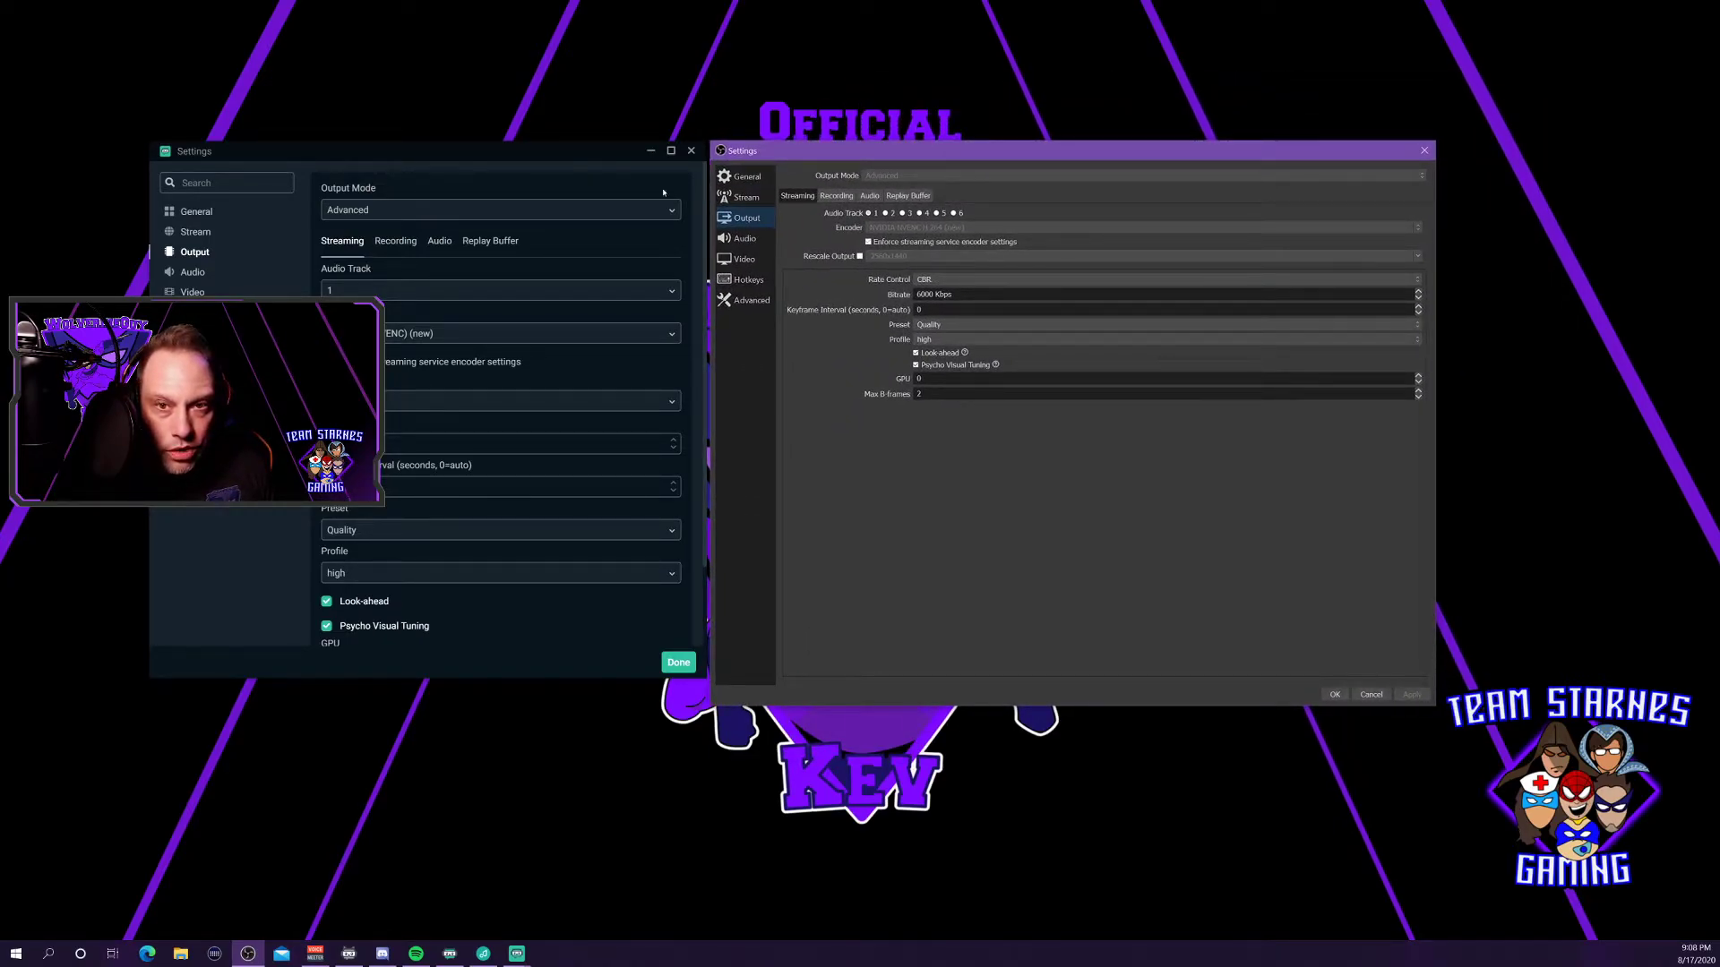
Place both Settings windows side by side and set Streamlabs' encoder to Hardware (NVENC) (new).
left_click_drag(925, 154, 1124, 149)
left_click_drag(583, 154, 781, 142)
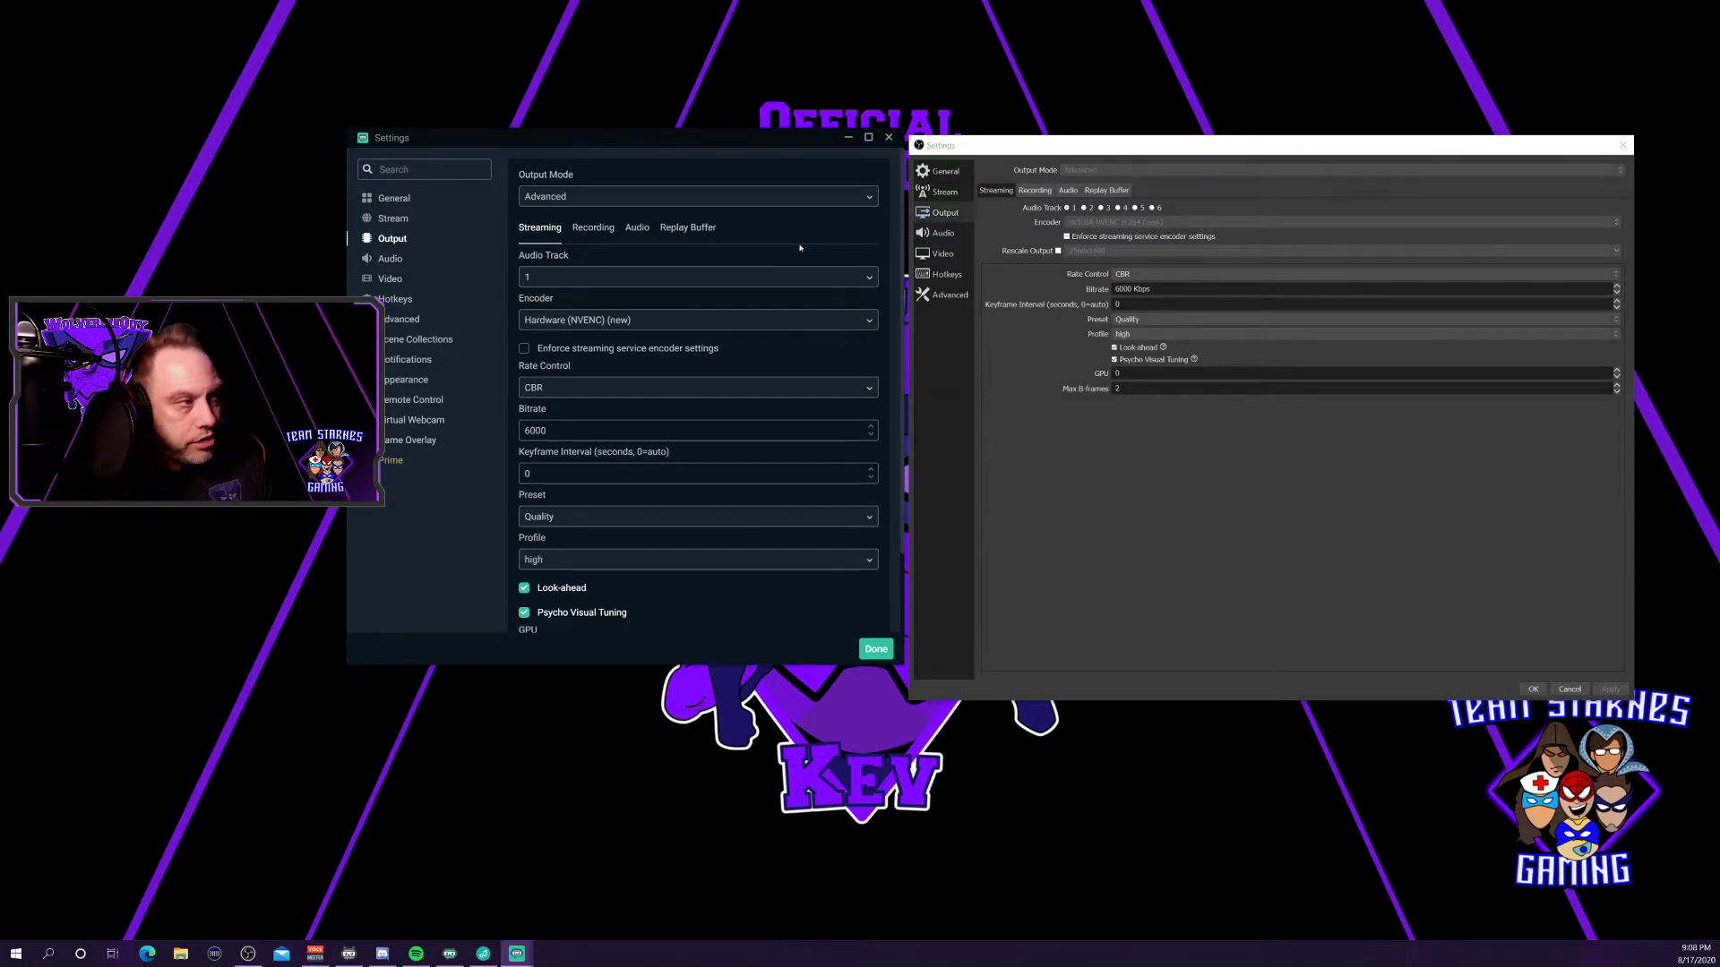
scroll(588, 302, "down", 2)
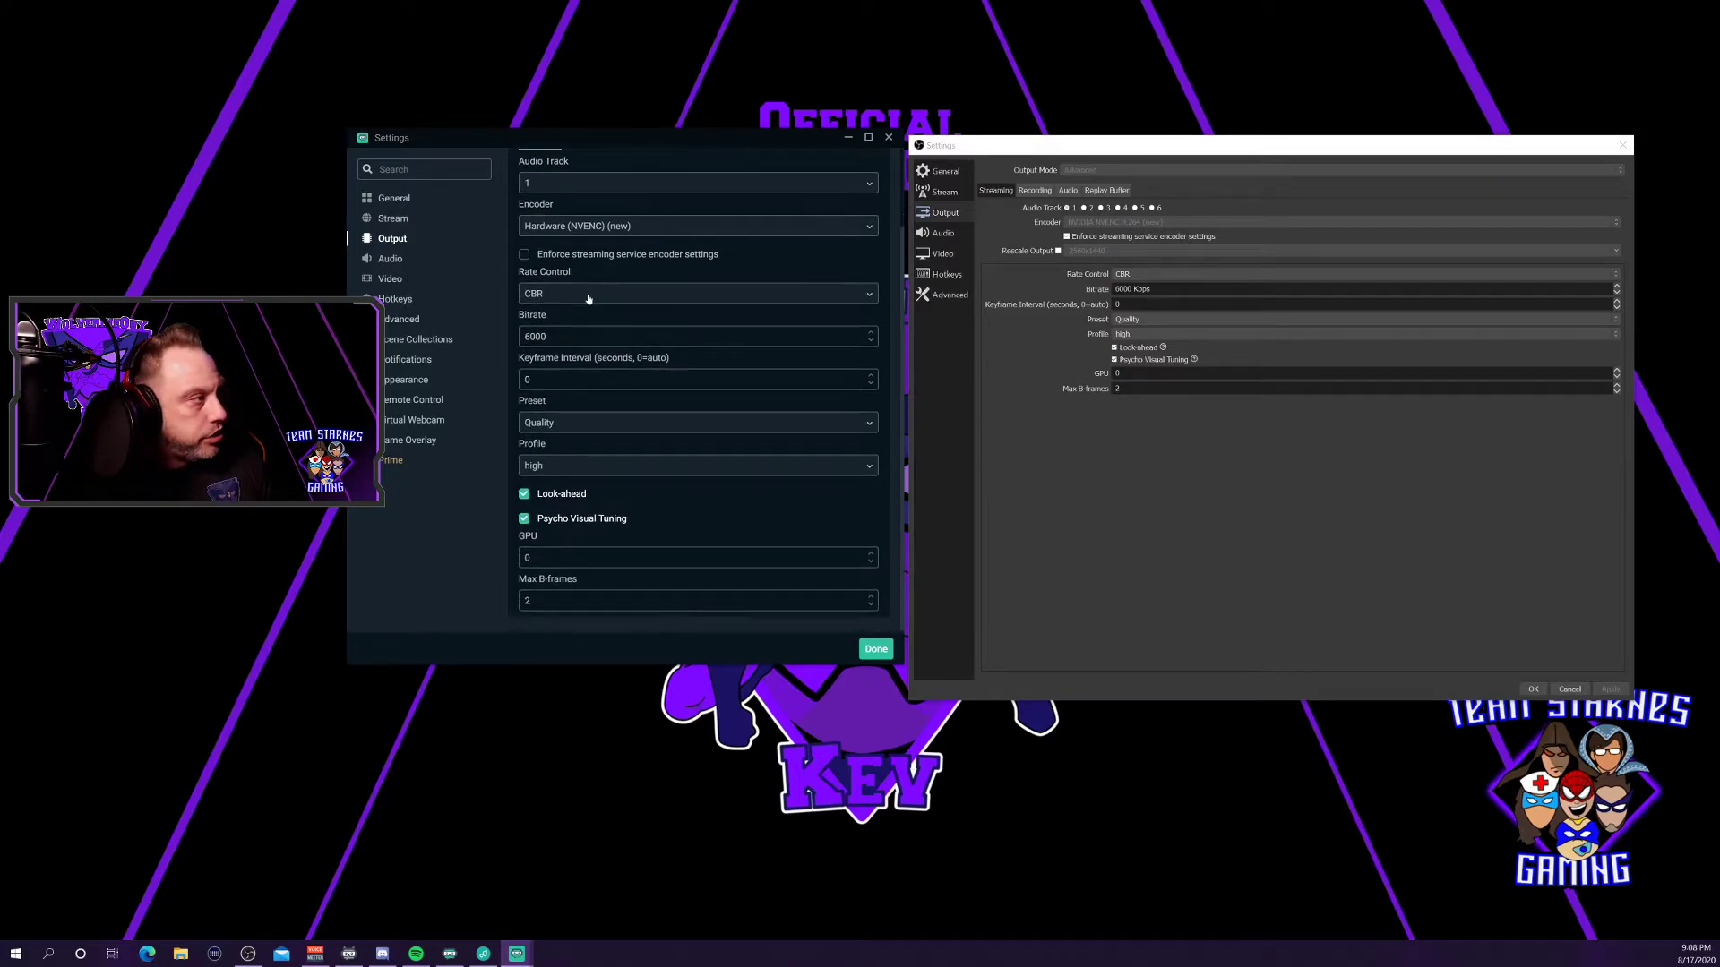
left_click(586, 230)
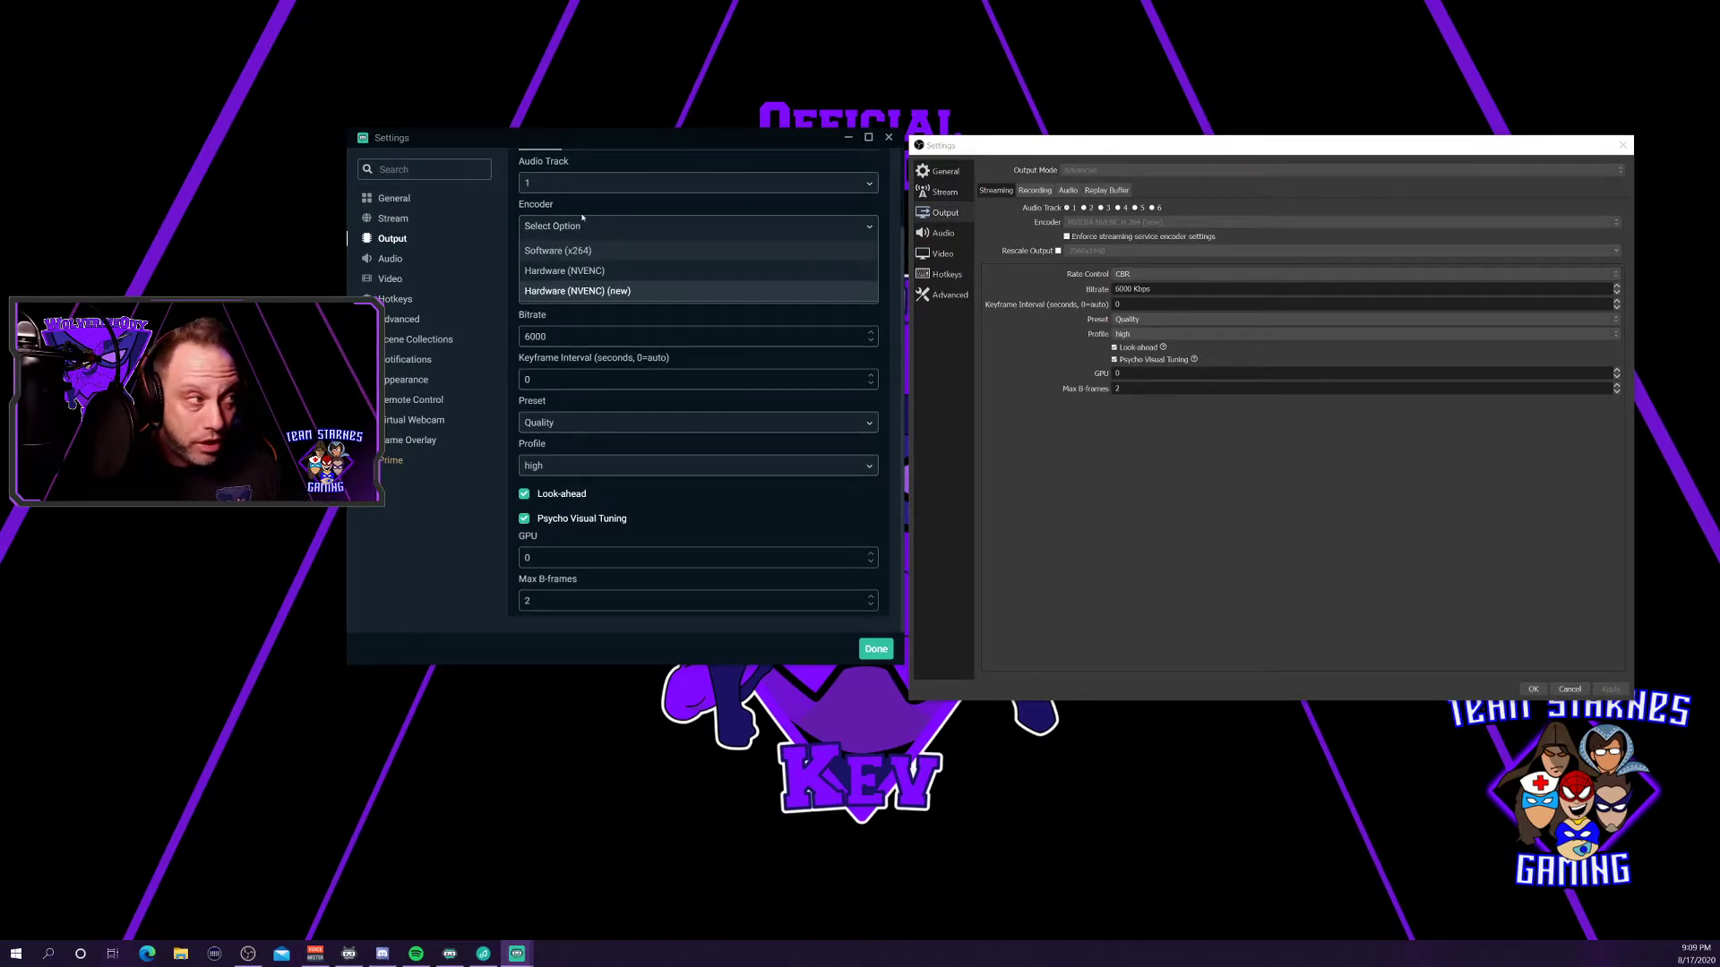
left_click(583, 217)
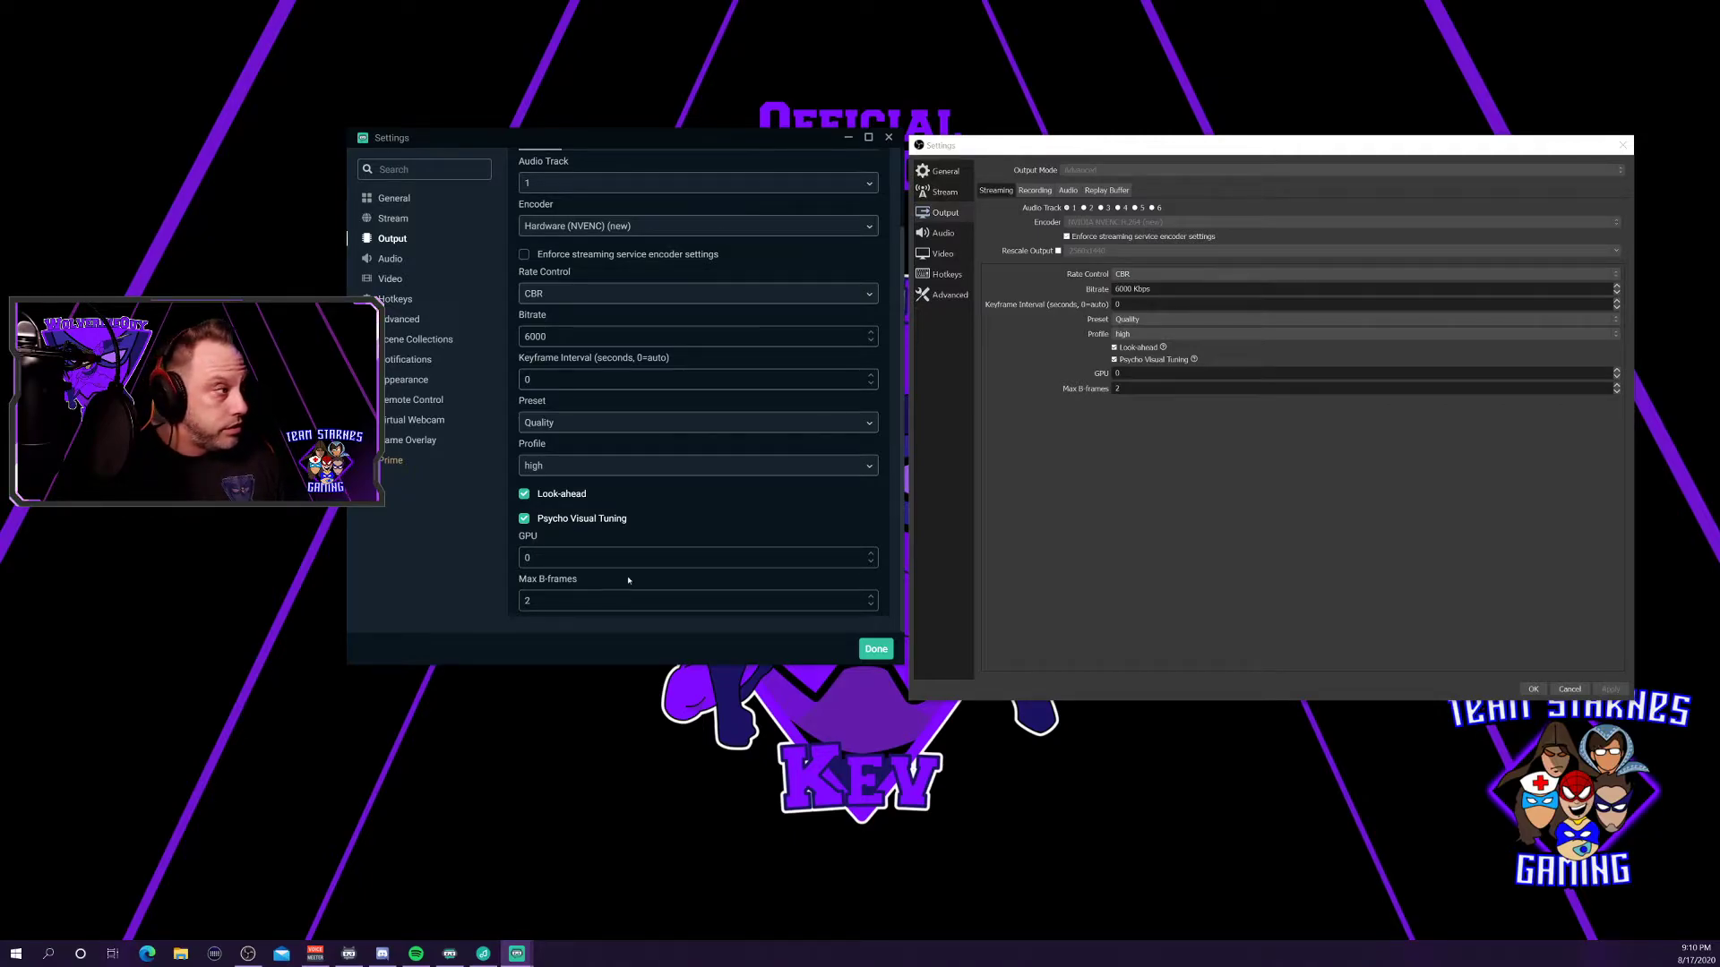
Show the Audio pages of Streamlabs OBS and OBS Studio to compare 44.1 kHz stereo settings.
left_click(407, 260)
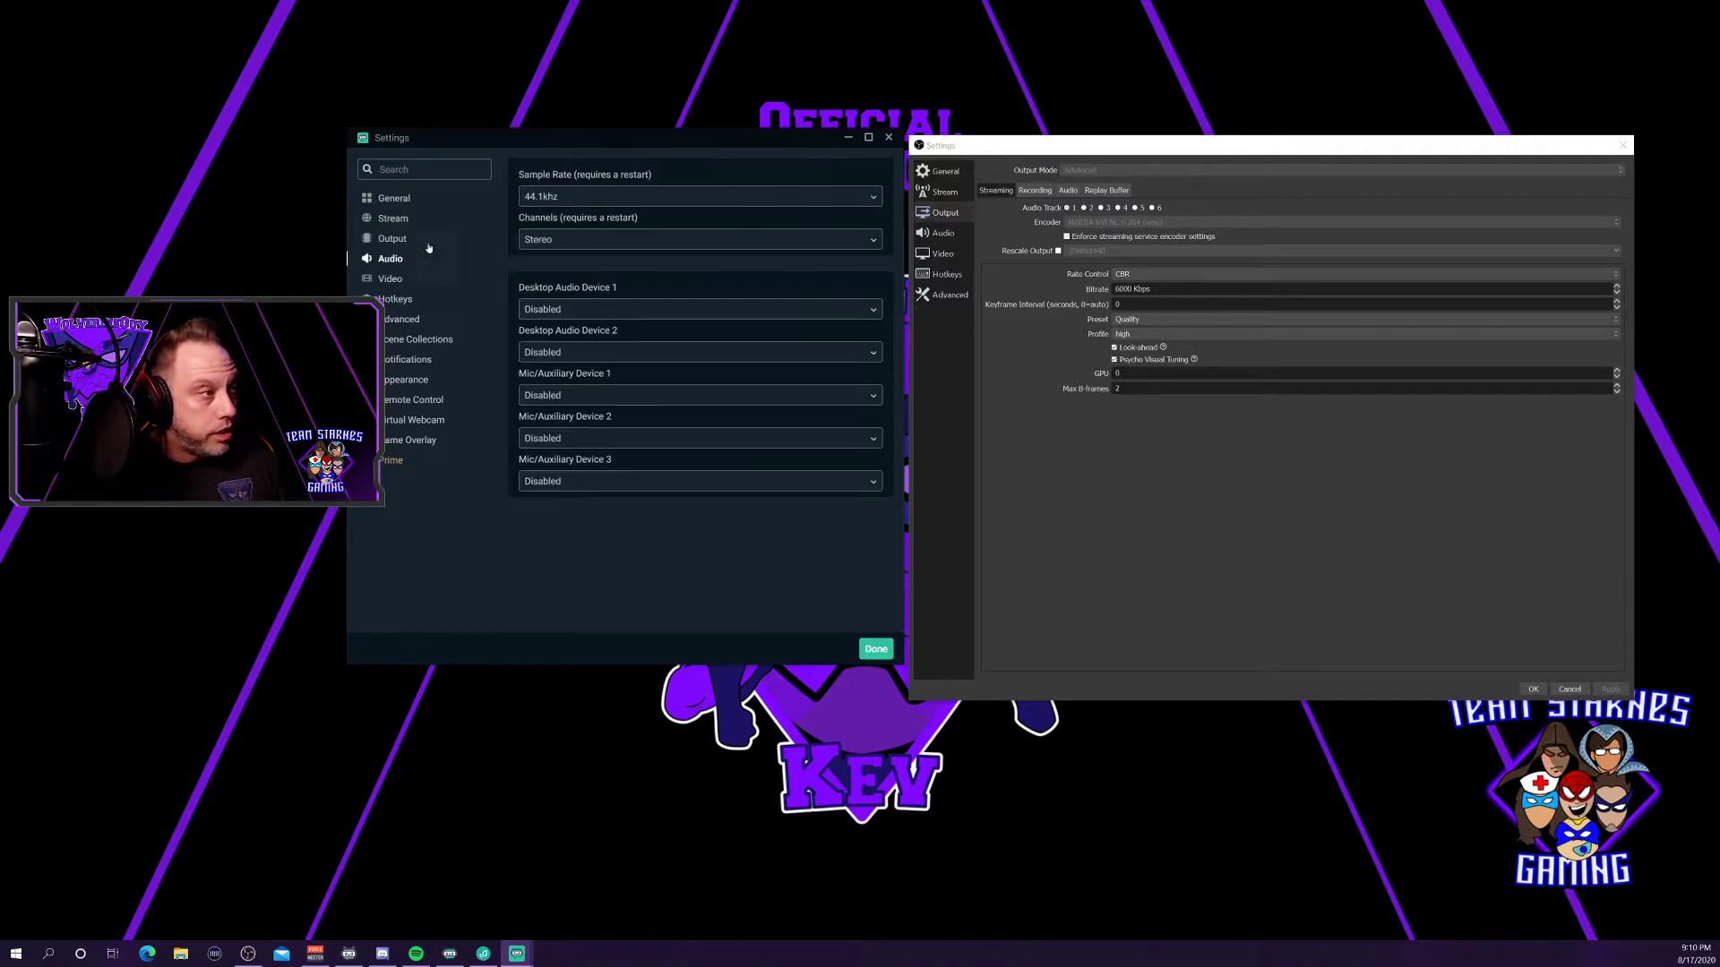
left_click(944, 234)
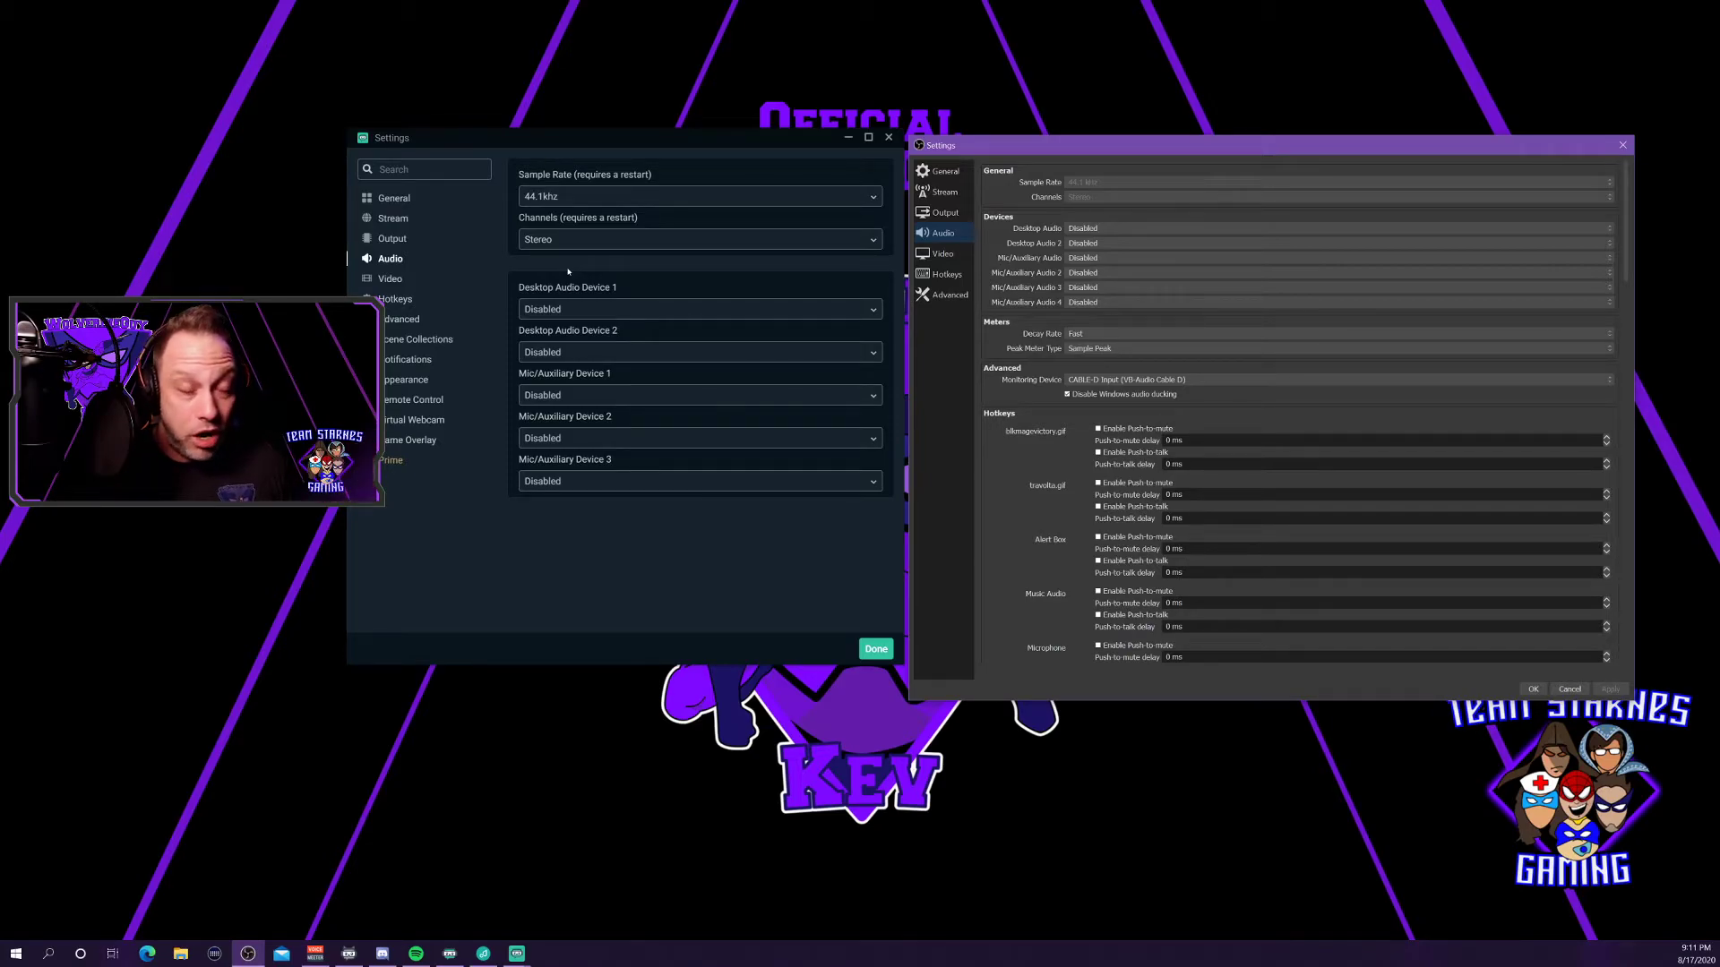
Open both apps' Video pages, then close and reopen OBS Studio's Settings beside Streamlabs.
left_click(439, 281)
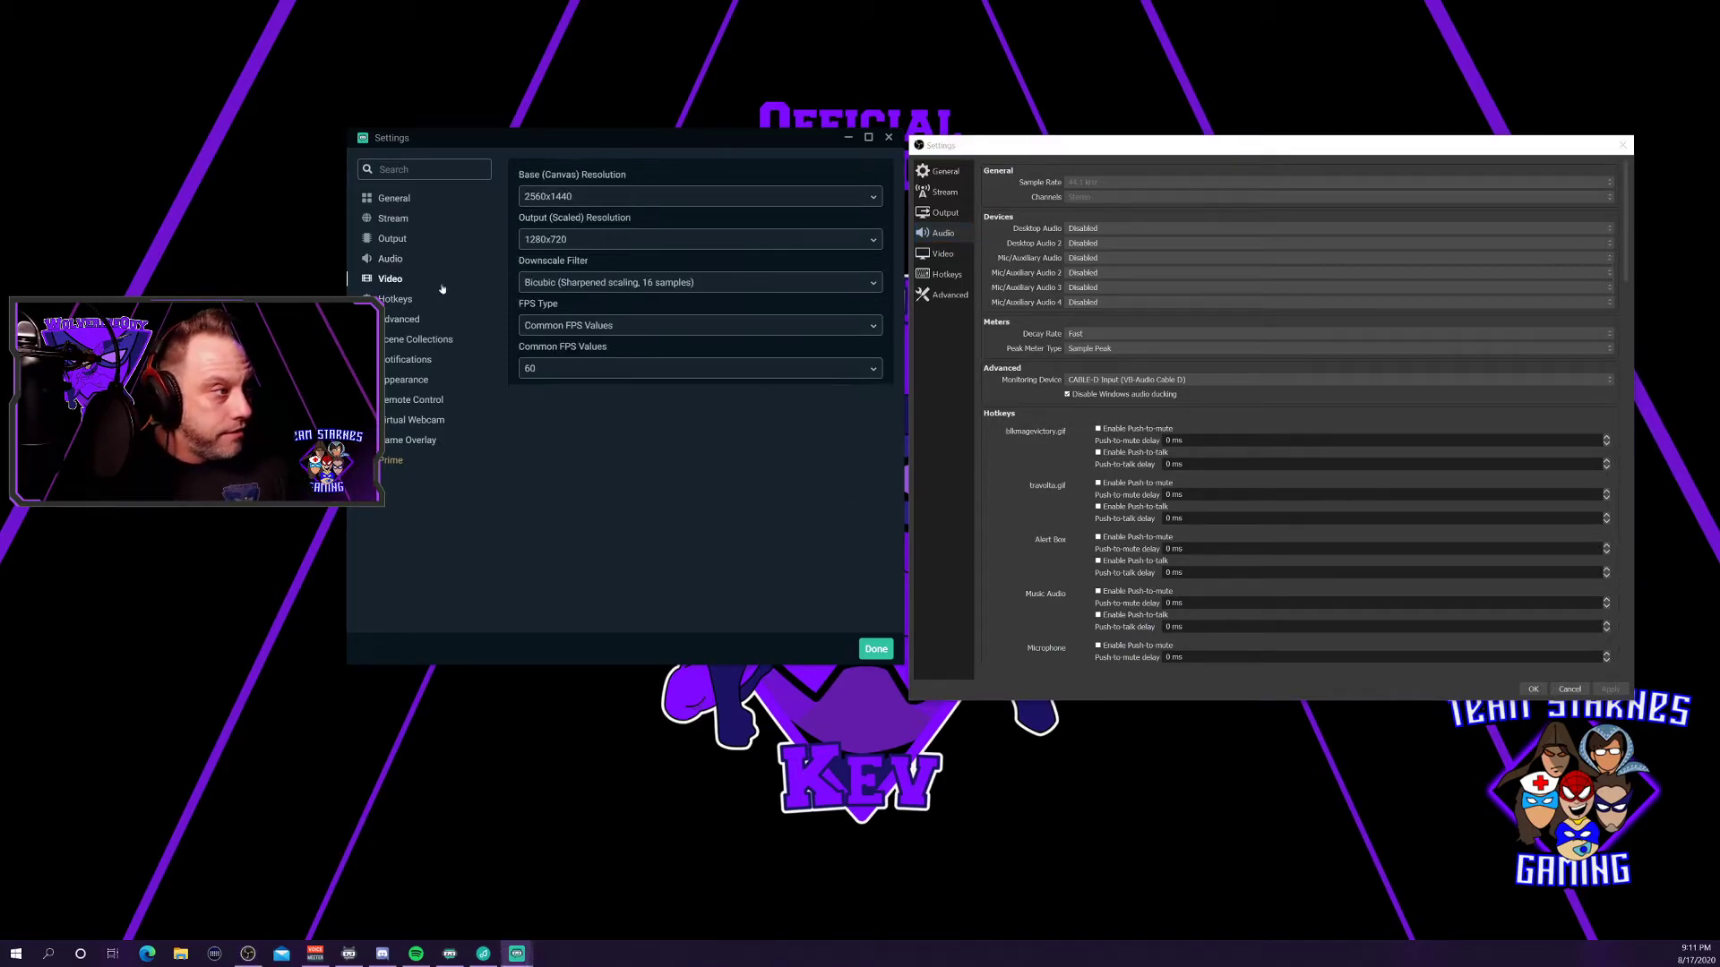
left_click(949, 254)
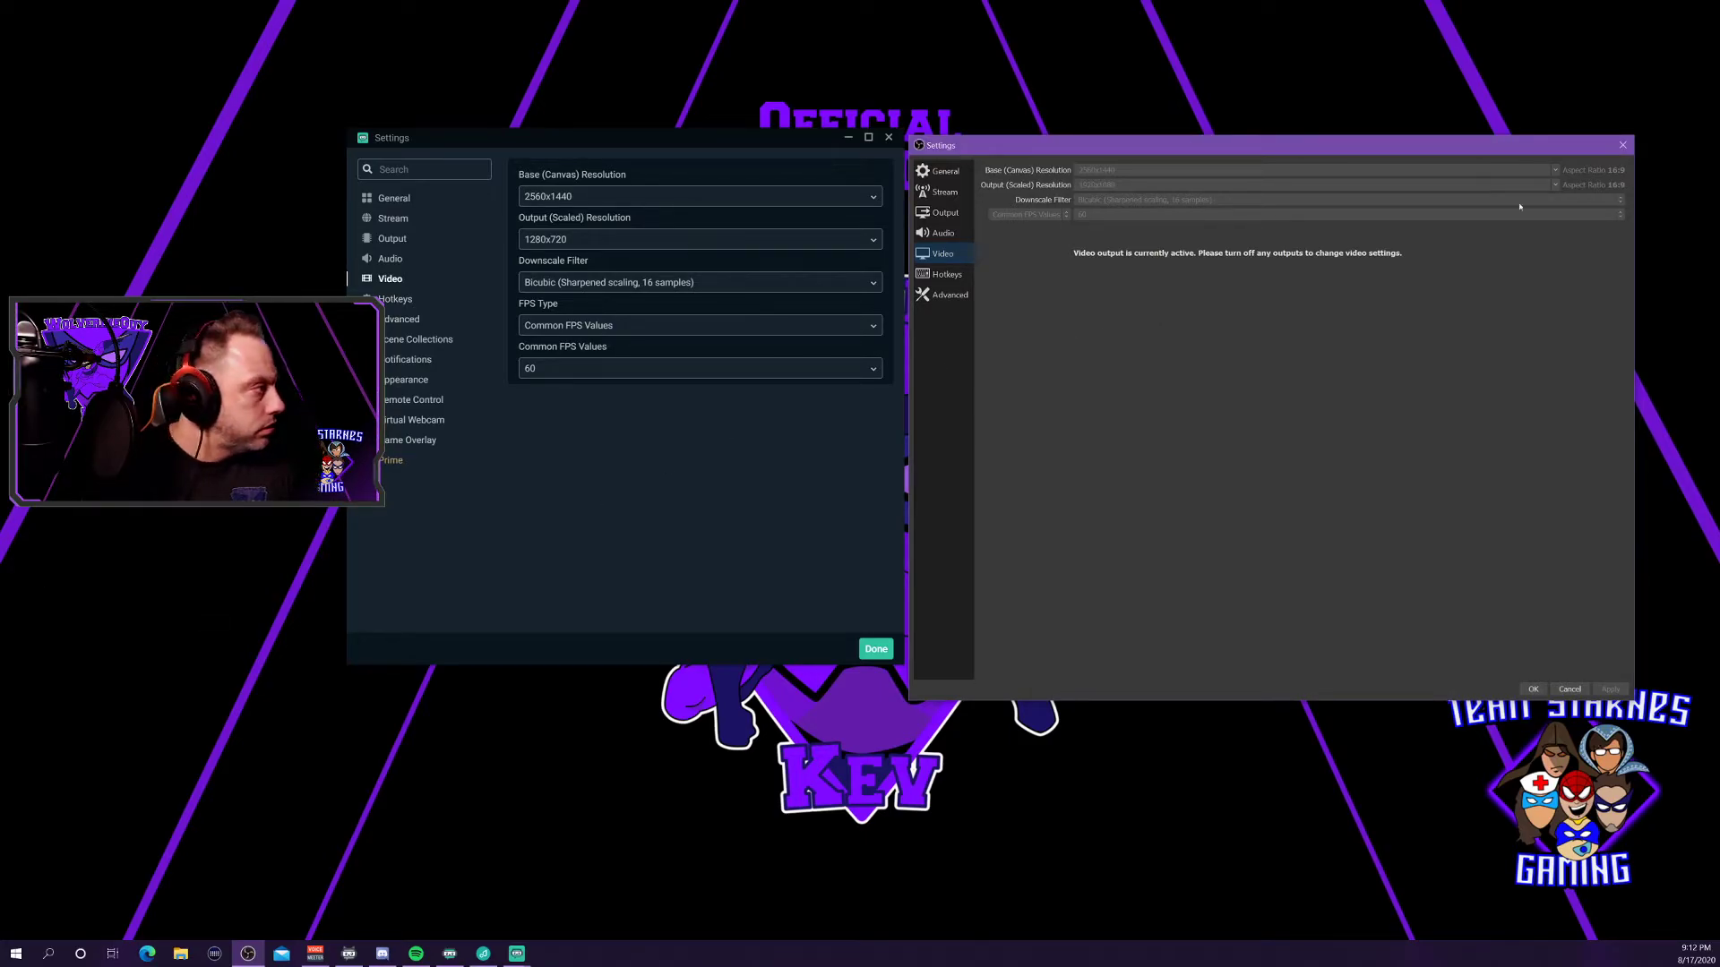
left_click(1625, 146)
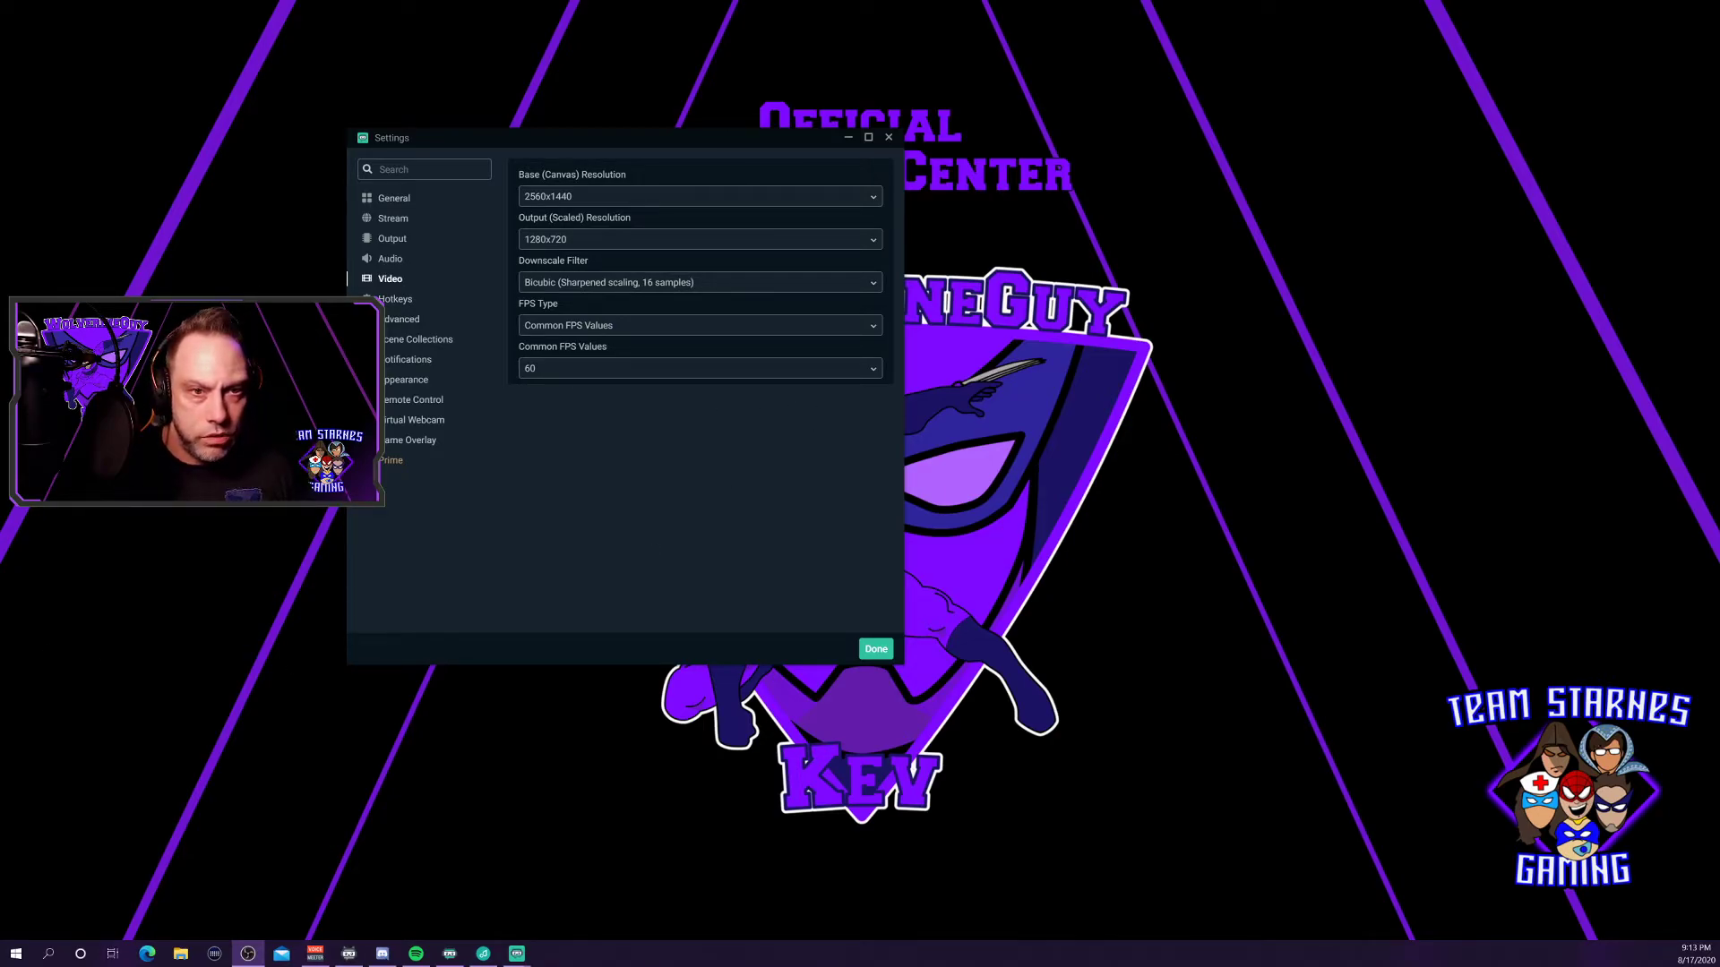
left_click_drag(448, 966, 1265, 194)
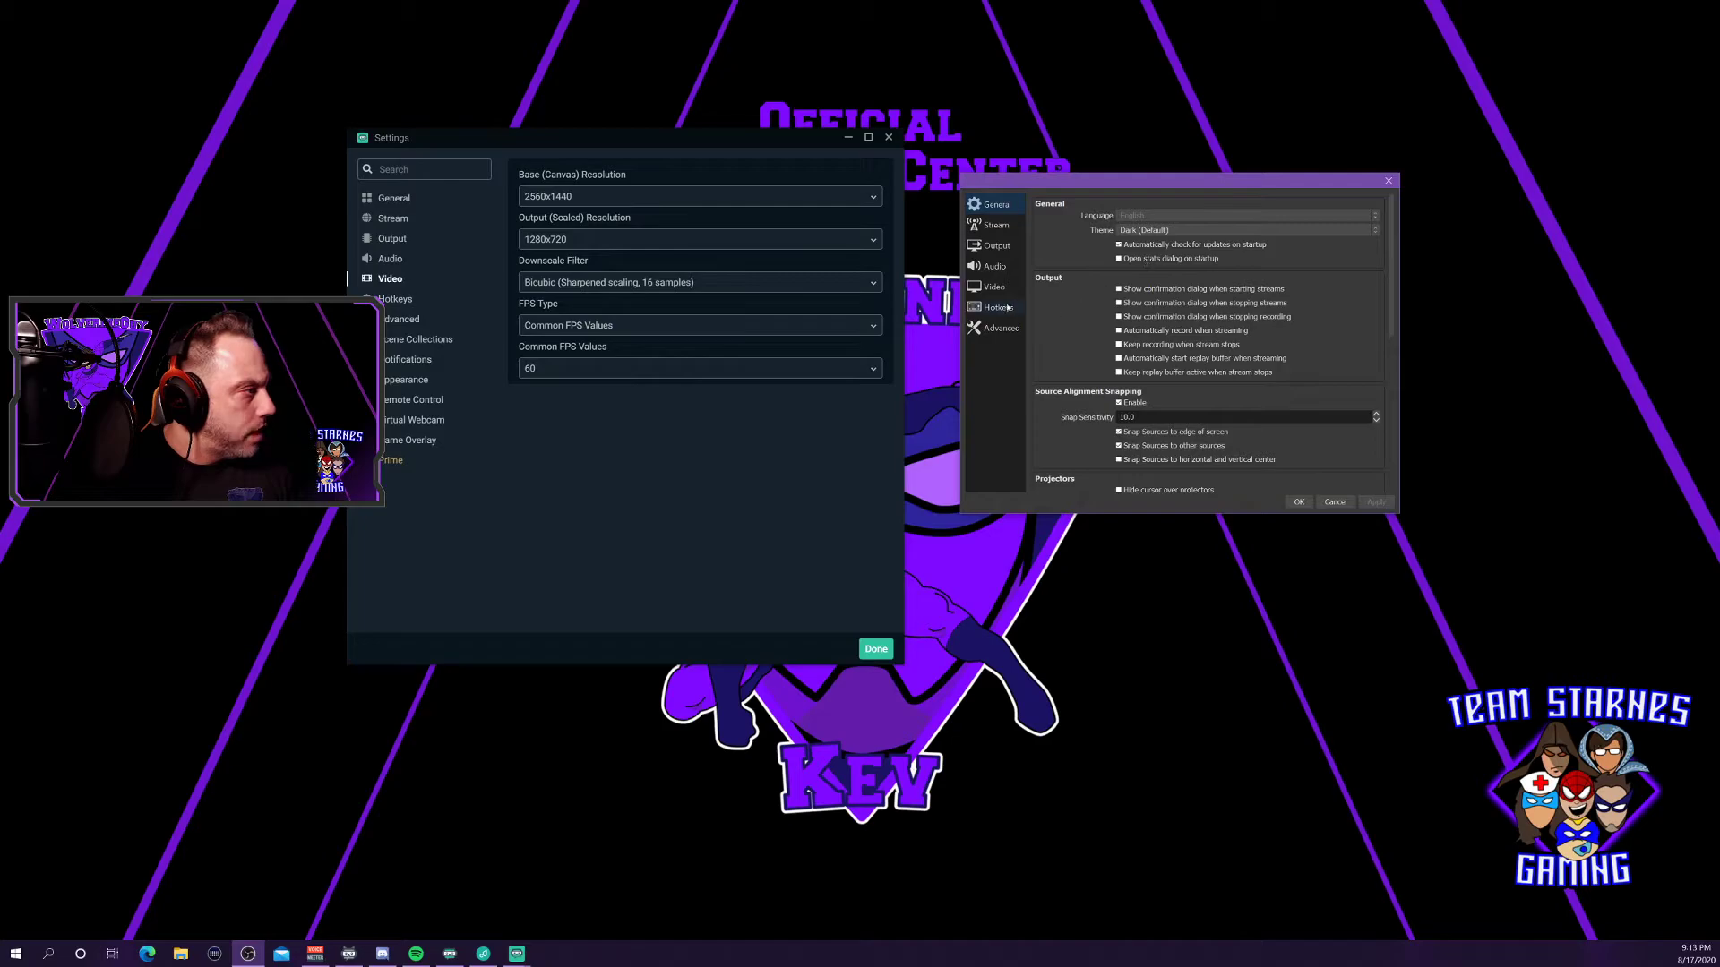
Move OBS Studio's Settings through Audio to the Video page beside Streamlabs' video settings.
left_click(996, 274)
left_click(985, 289)
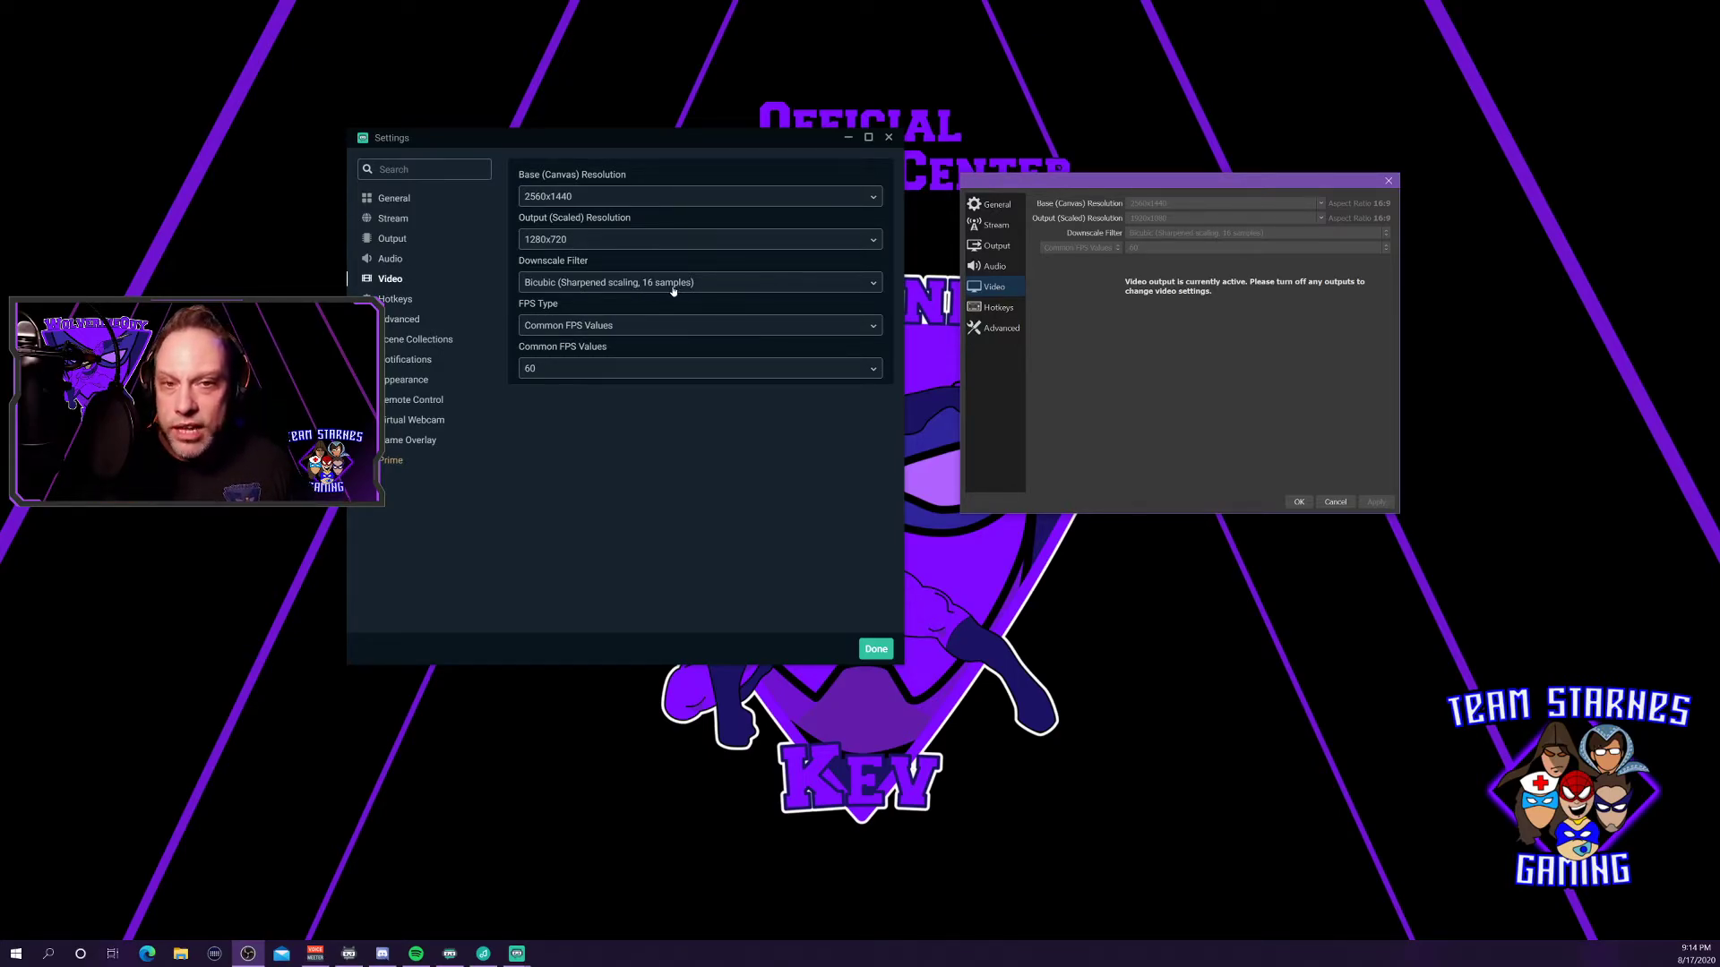
Choose Bicubic (Sharpened scaling, 16 samples) as downscale filter and 60 as Common FPS Value.
left_click(864, 287)
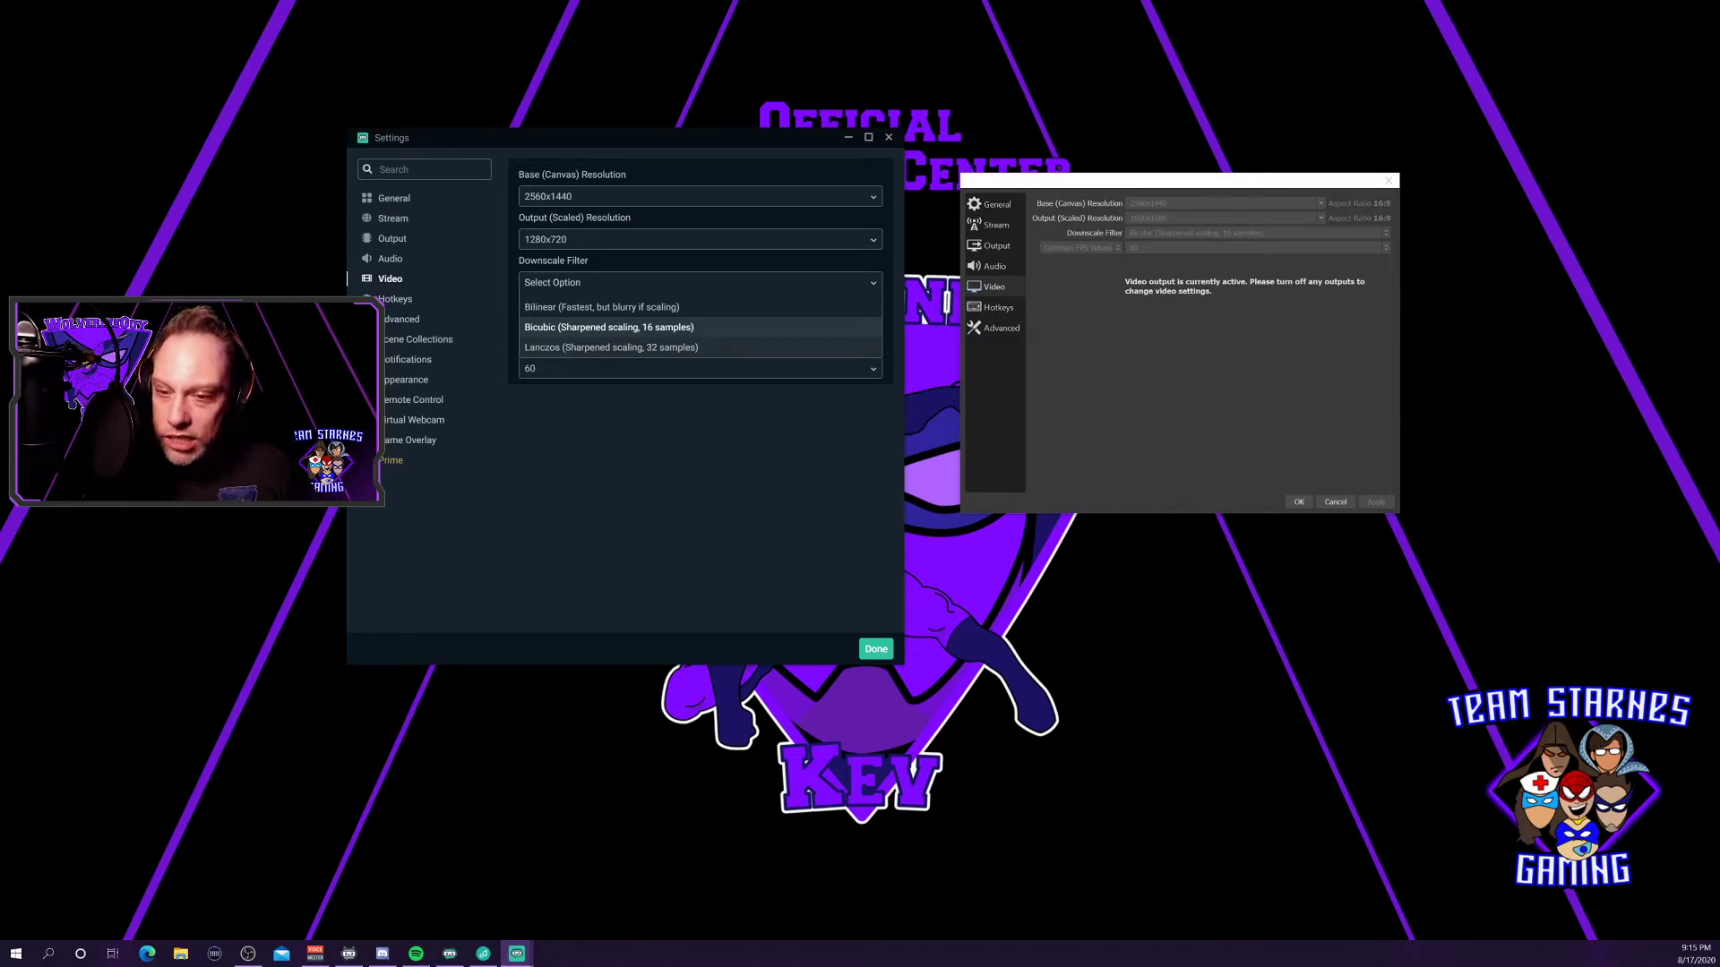
left_click(609, 327)
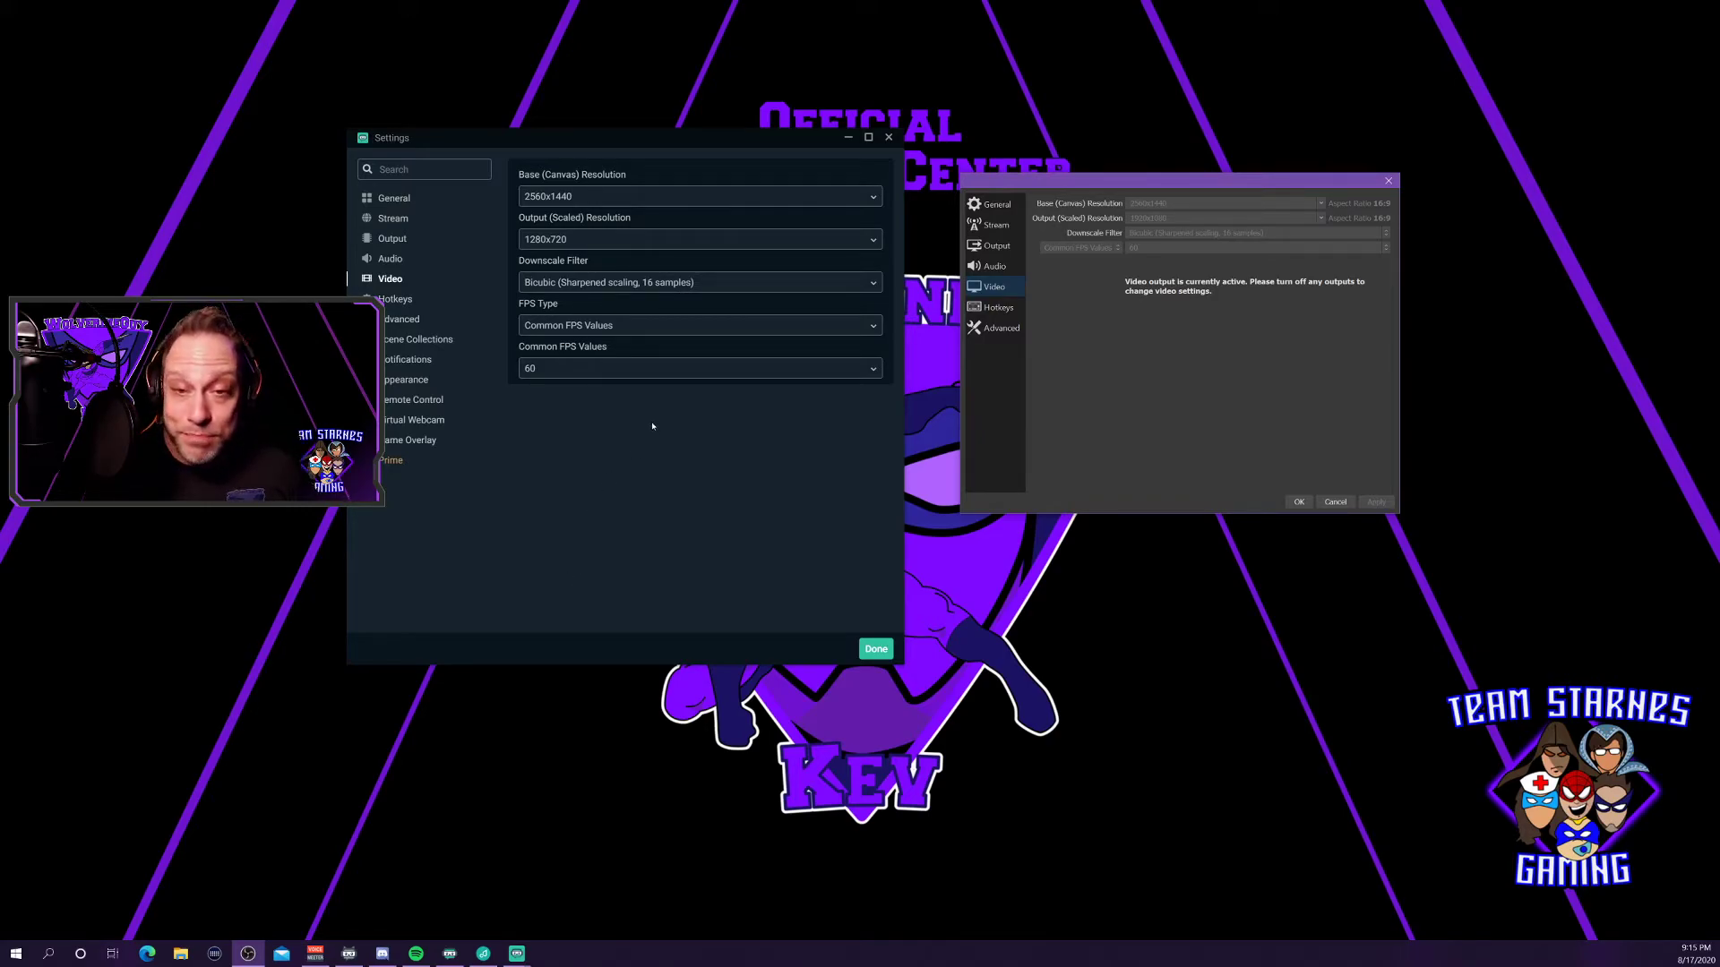
left_click(679, 370)
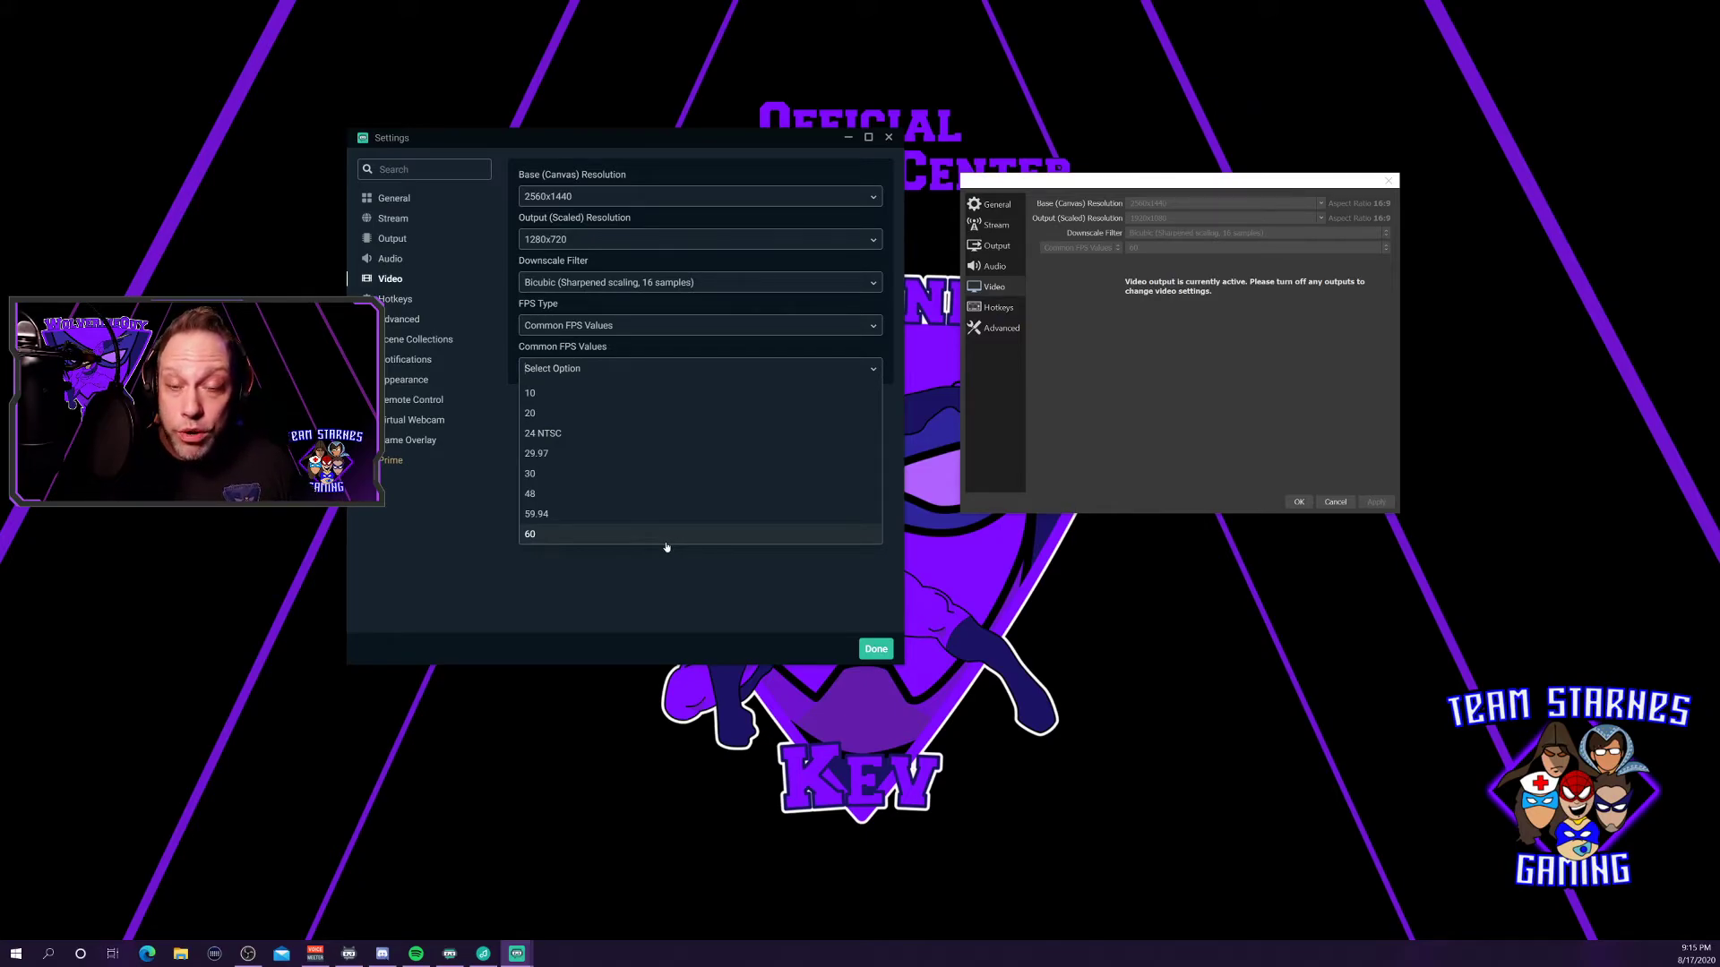
left_click(652, 589)
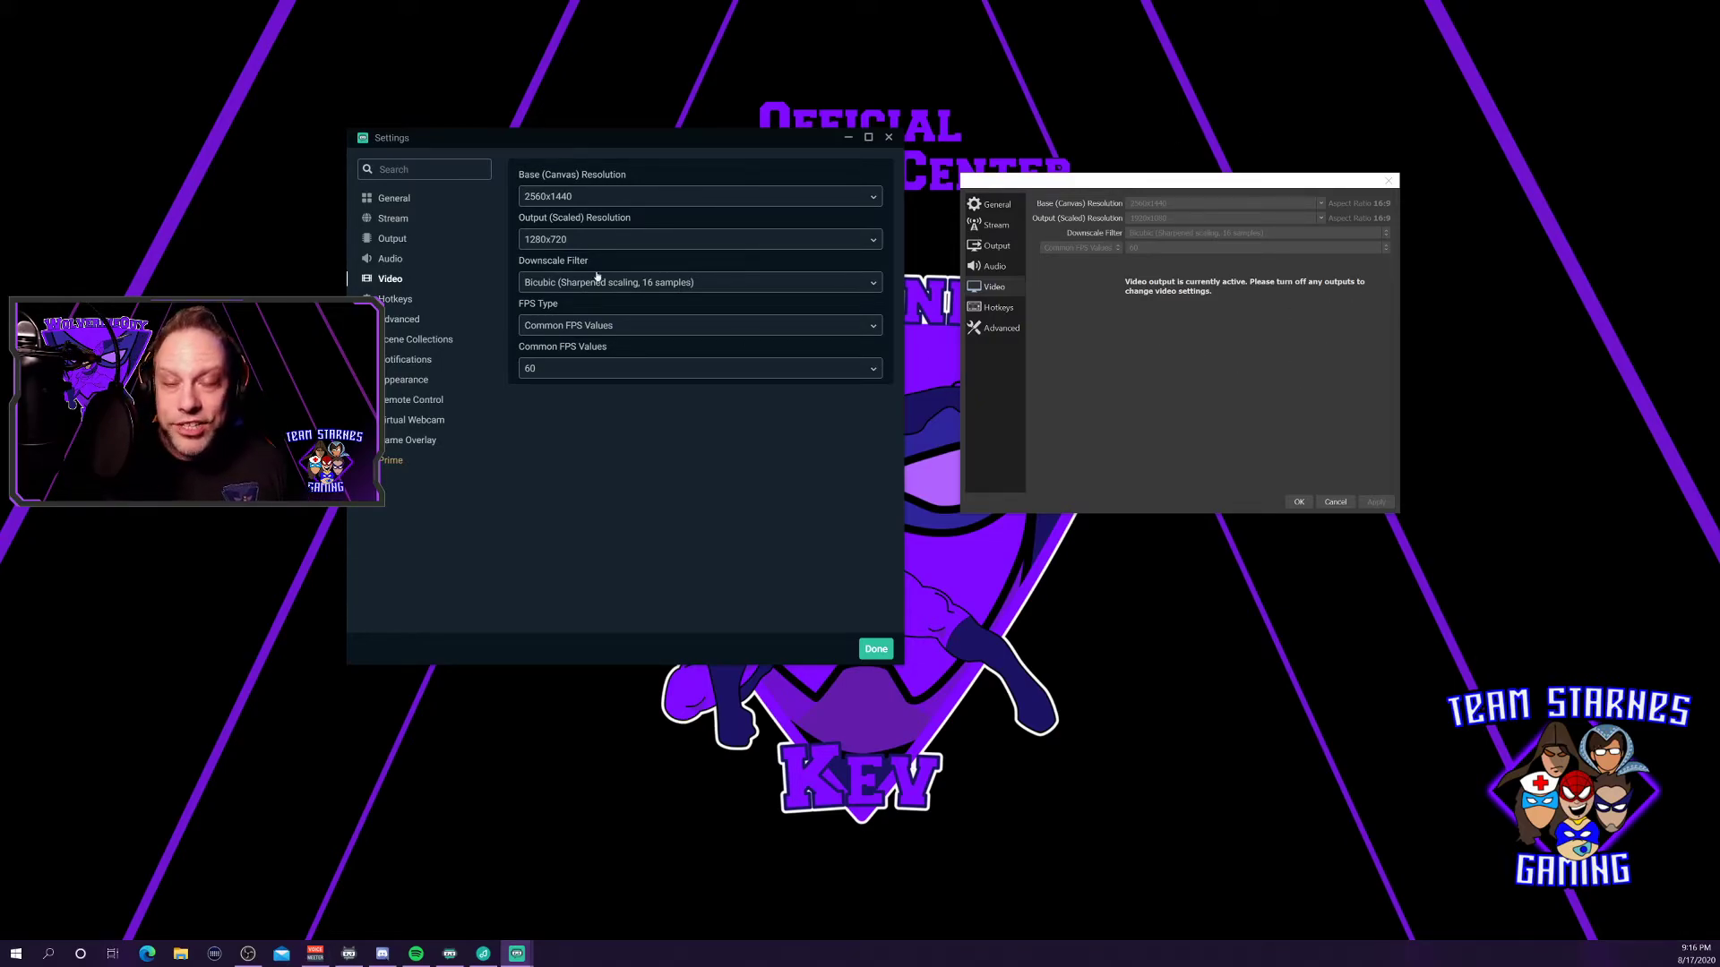
Open the Advanced pages in both apps and scroll Streamlabs' down to Media Files.
left_click_drag(651, 148, 697, 135)
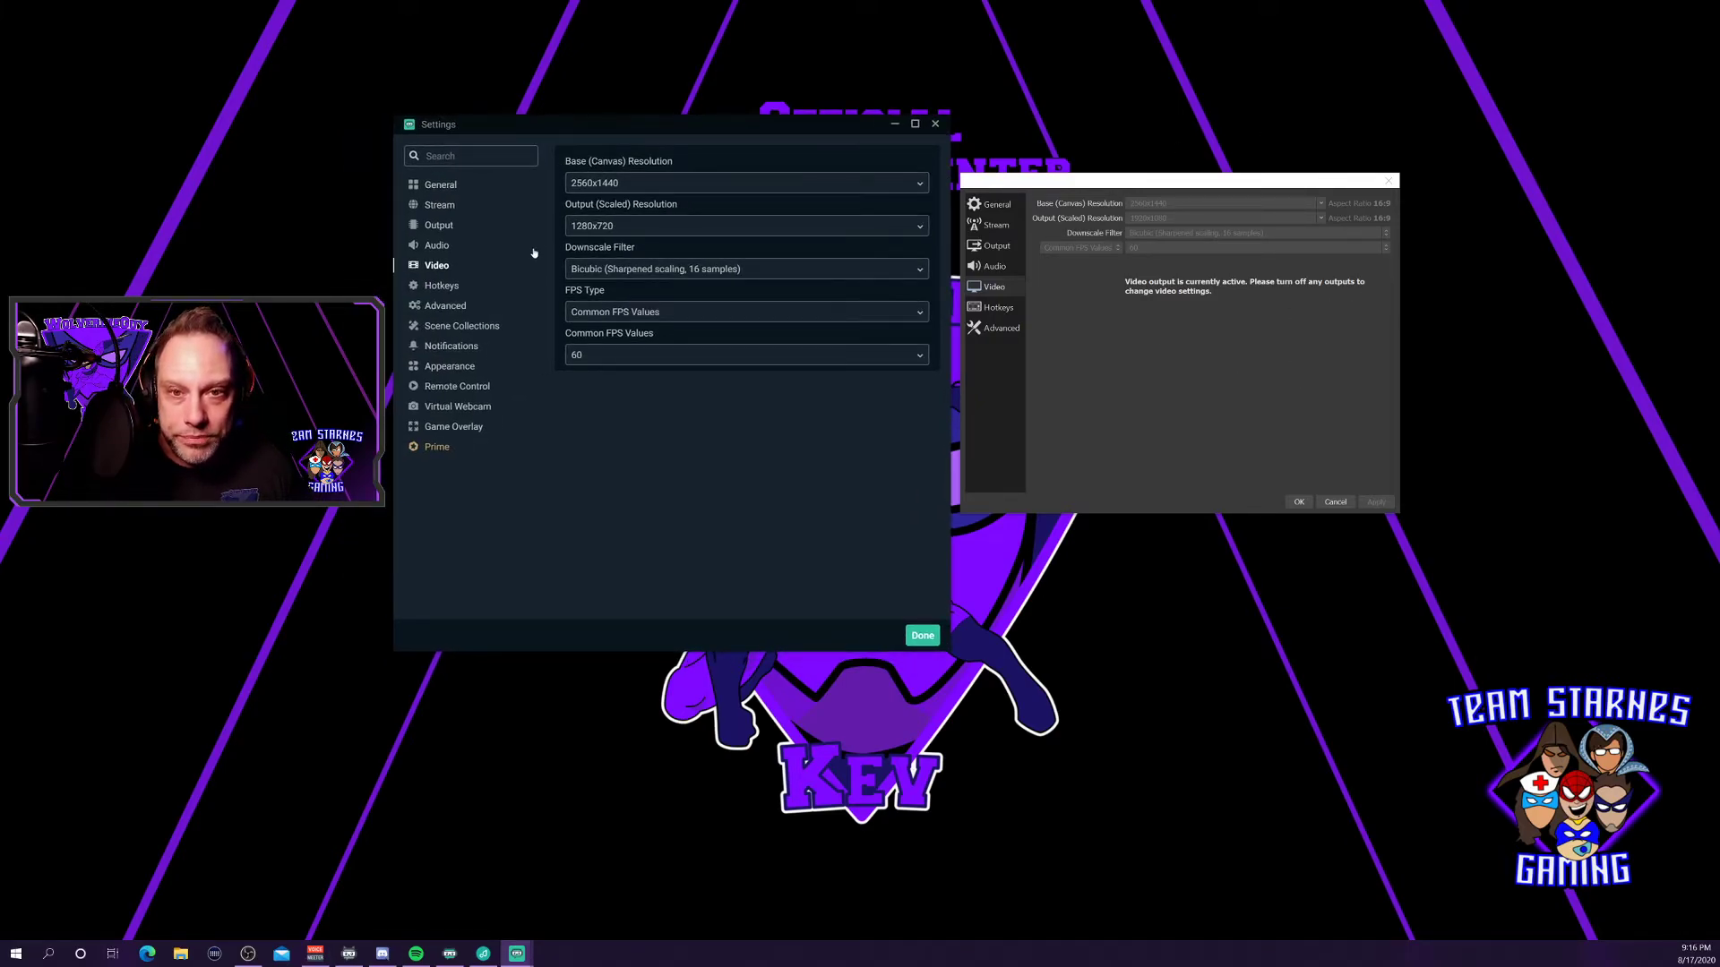
left_click(445, 307)
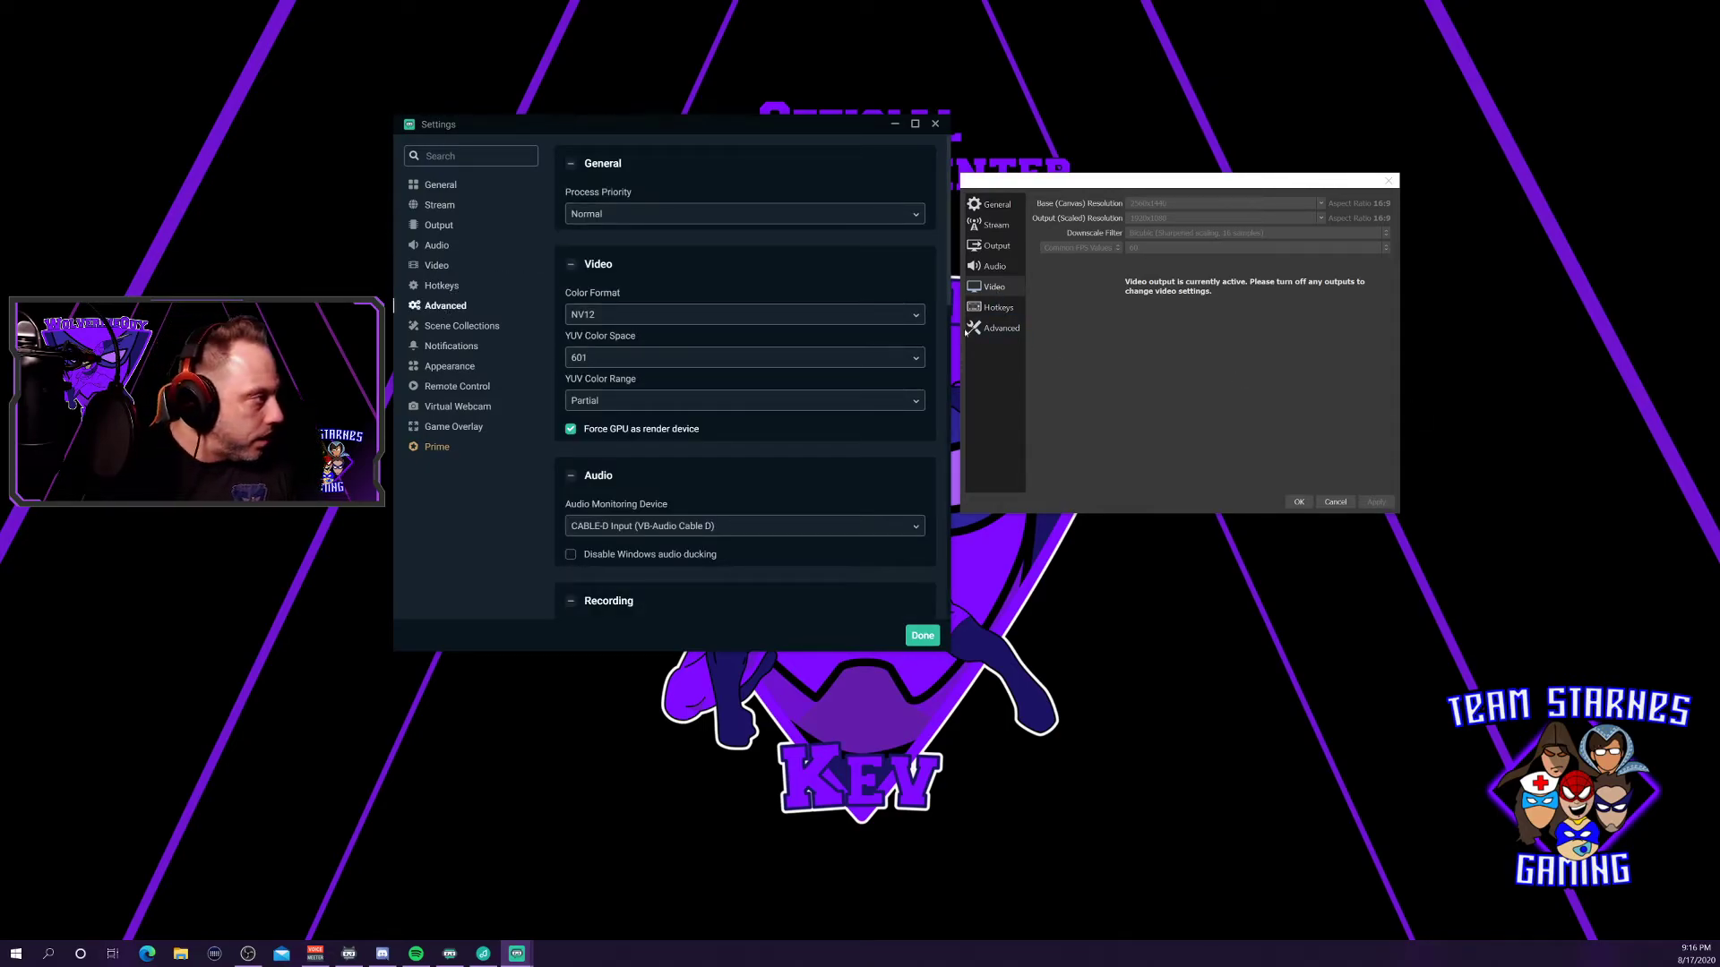
left_click(1012, 329)
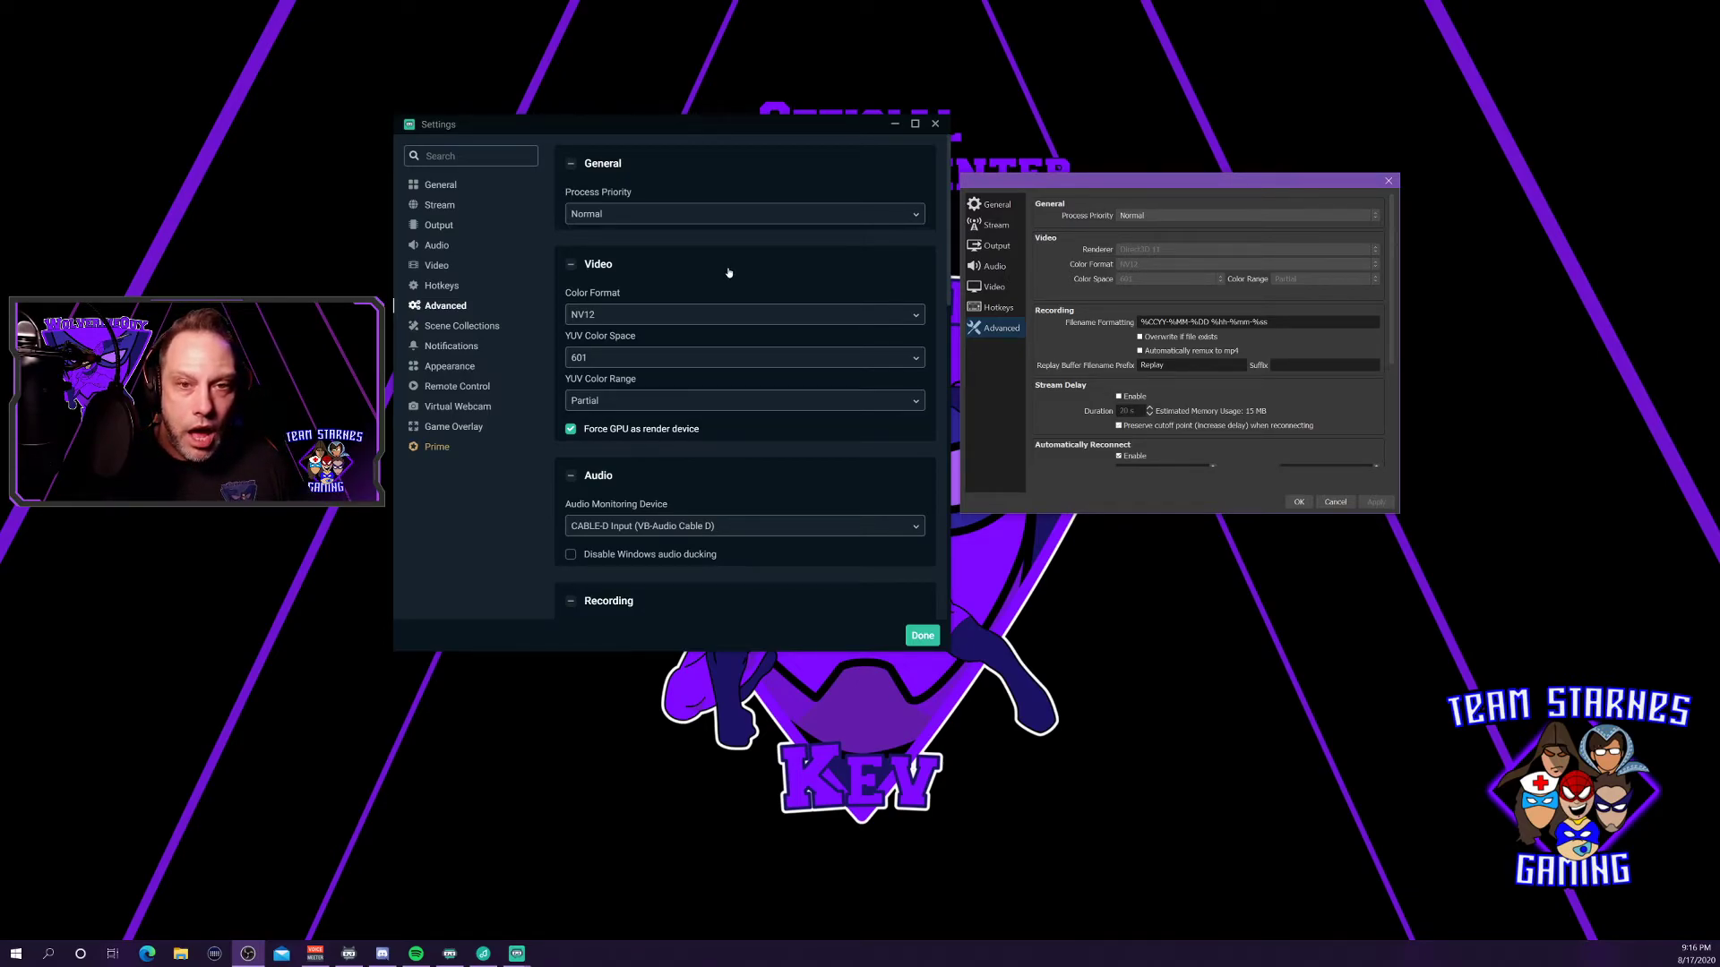
scroll(729, 273, "down", 1)
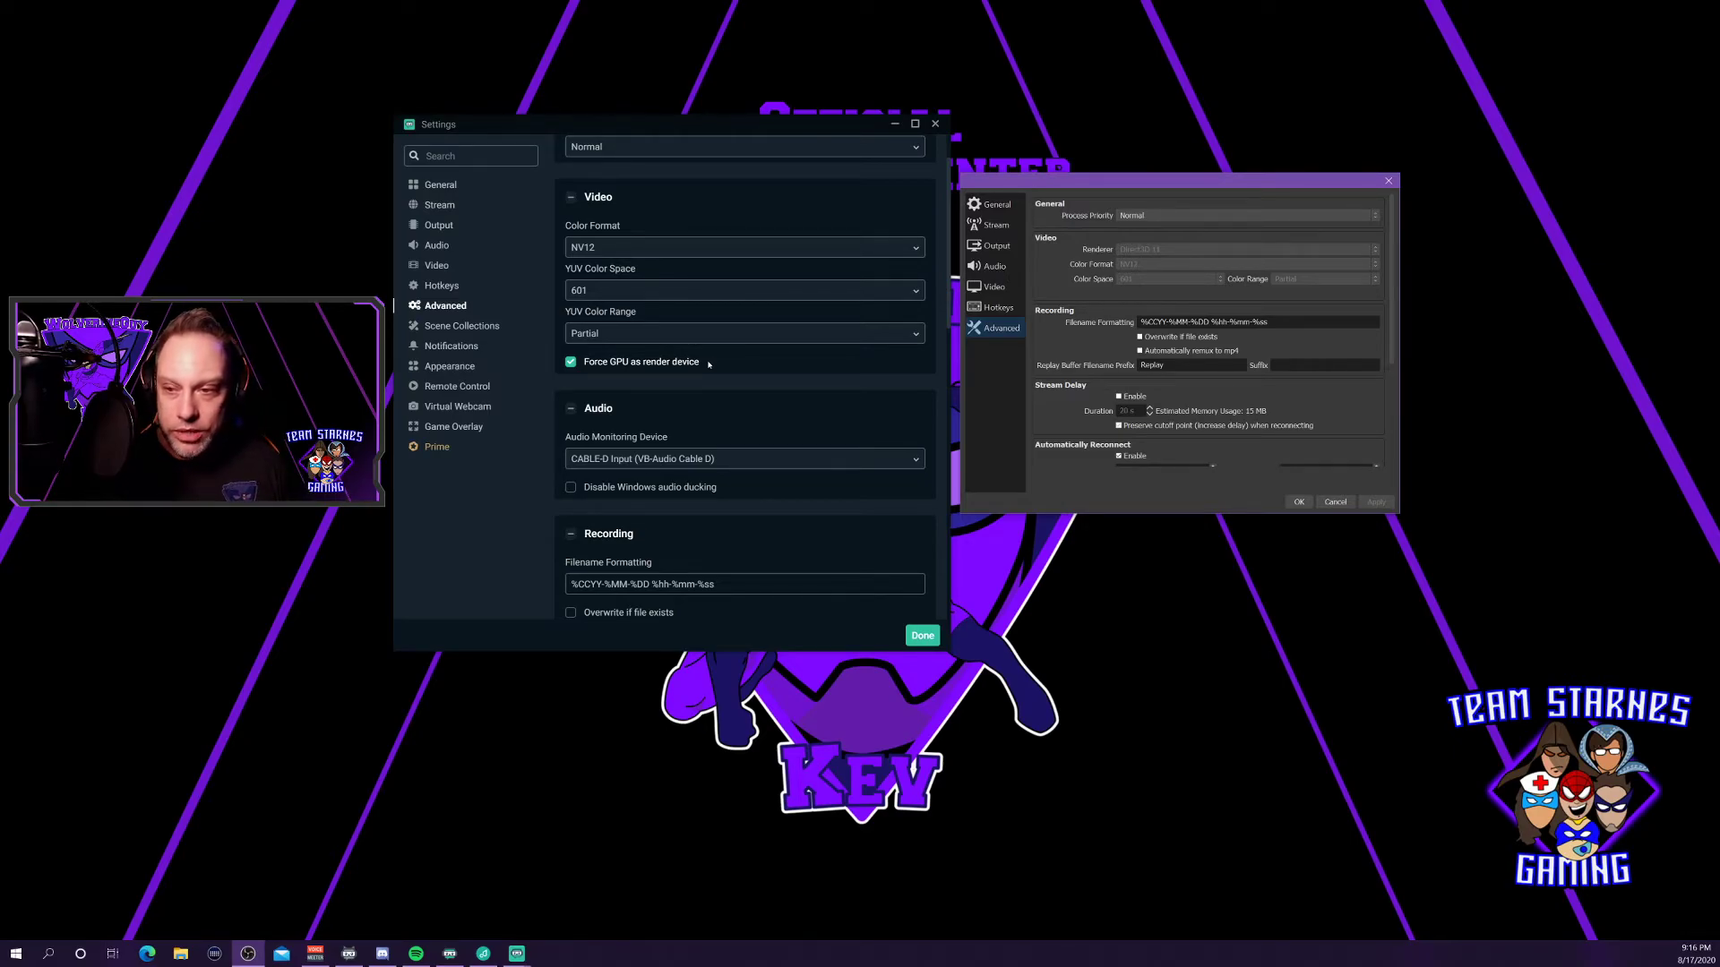
scroll(709, 364, "down", 3)
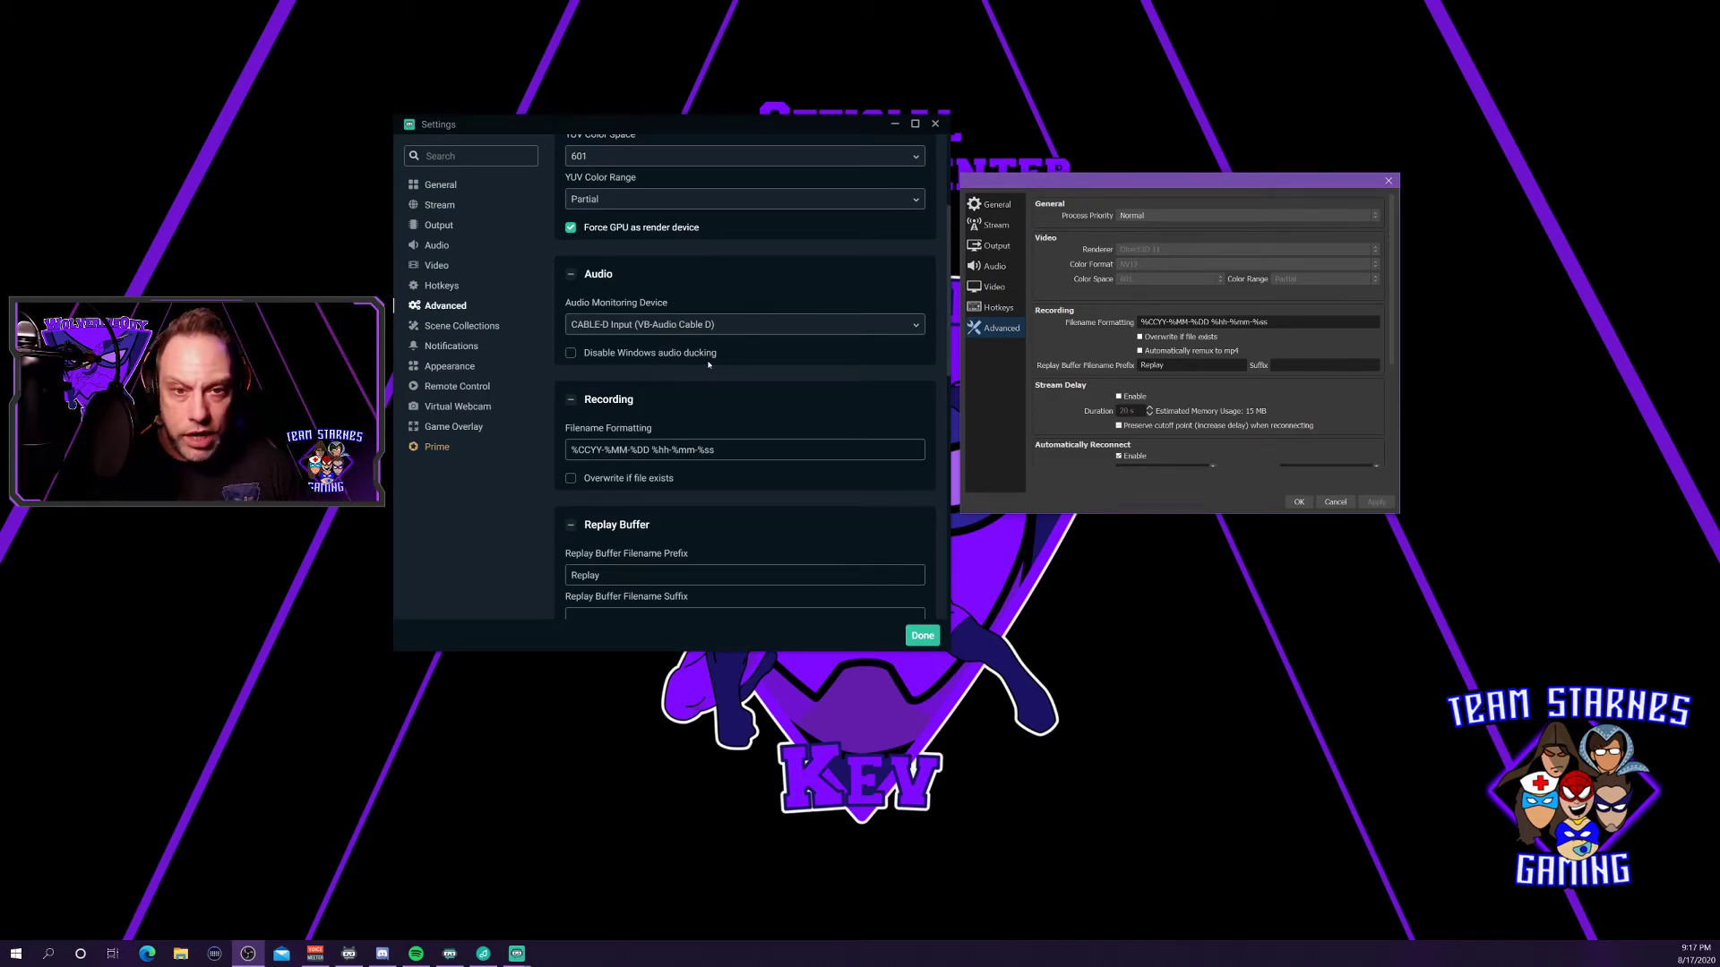
scroll(706, 419, "down", 3)
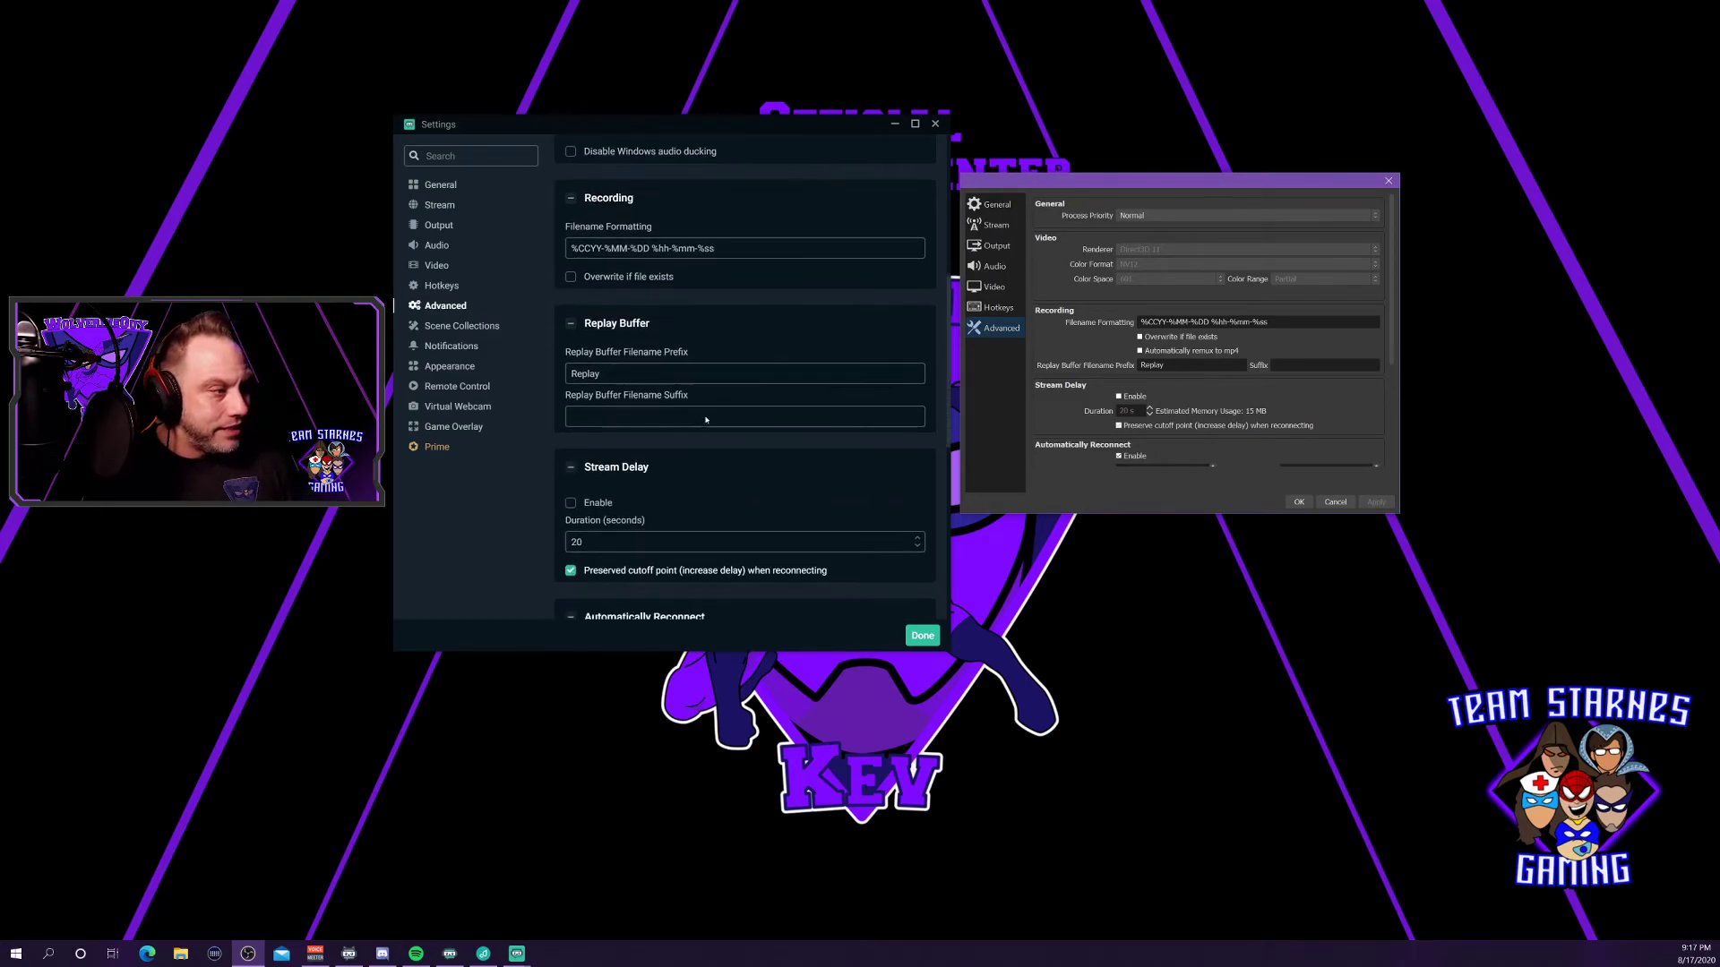
scroll(706, 419, "down", 4)
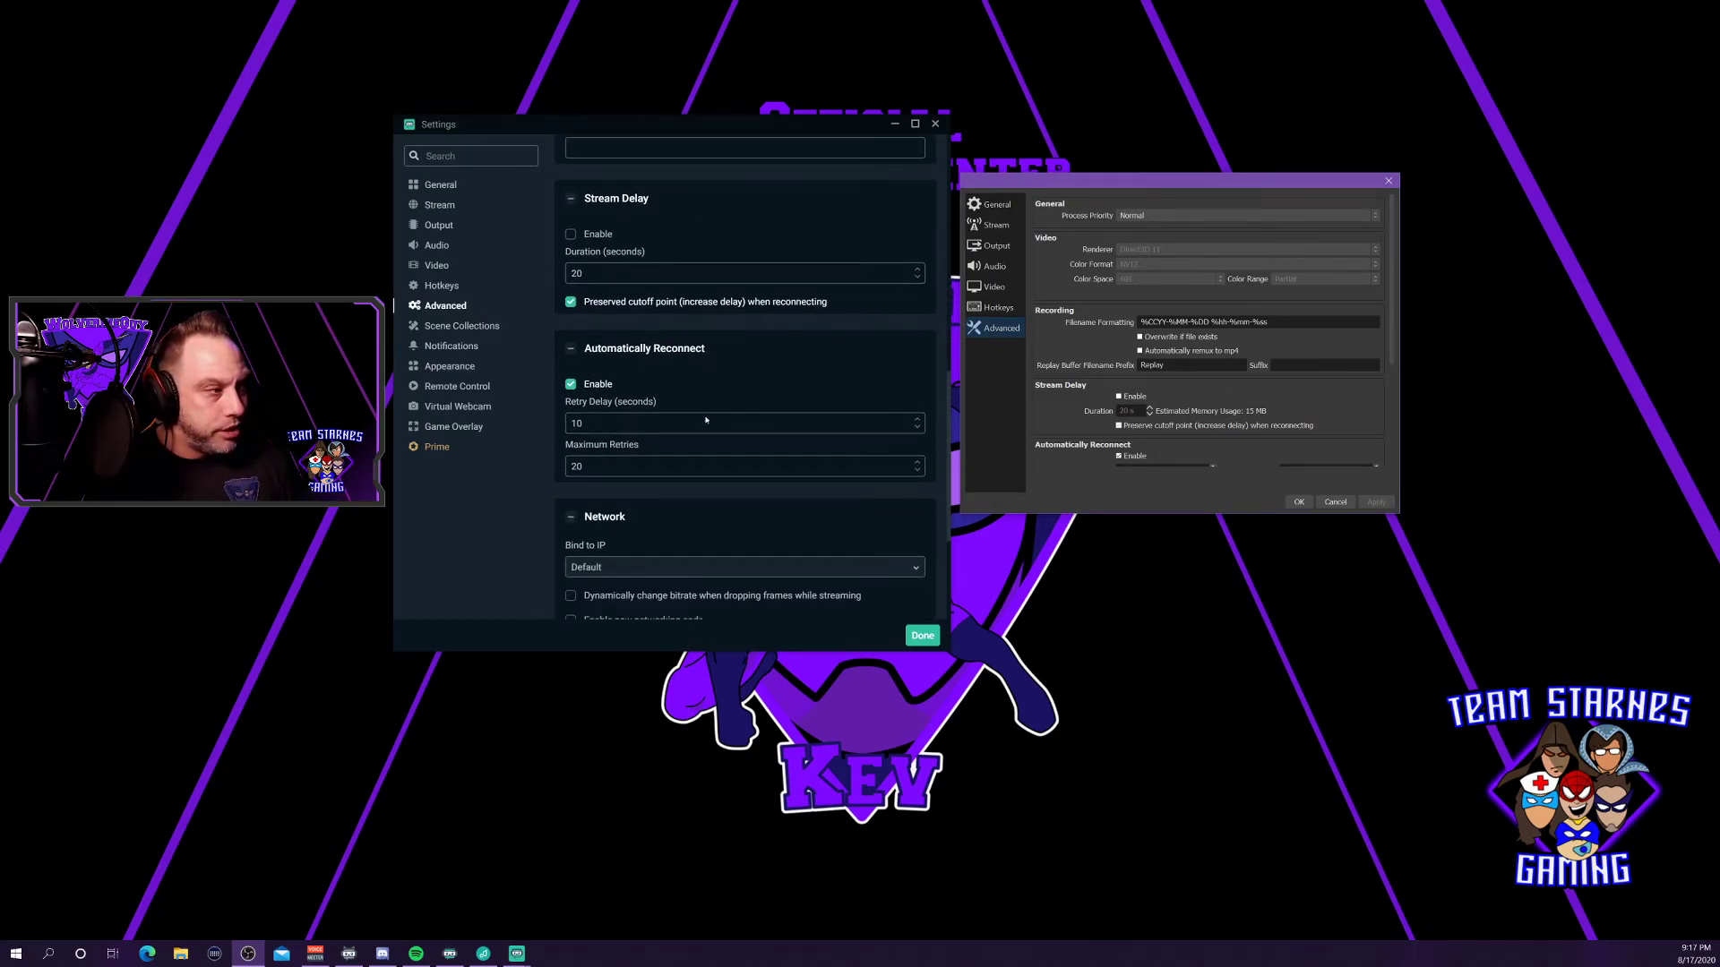
scroll(723, 382, "down", 4)
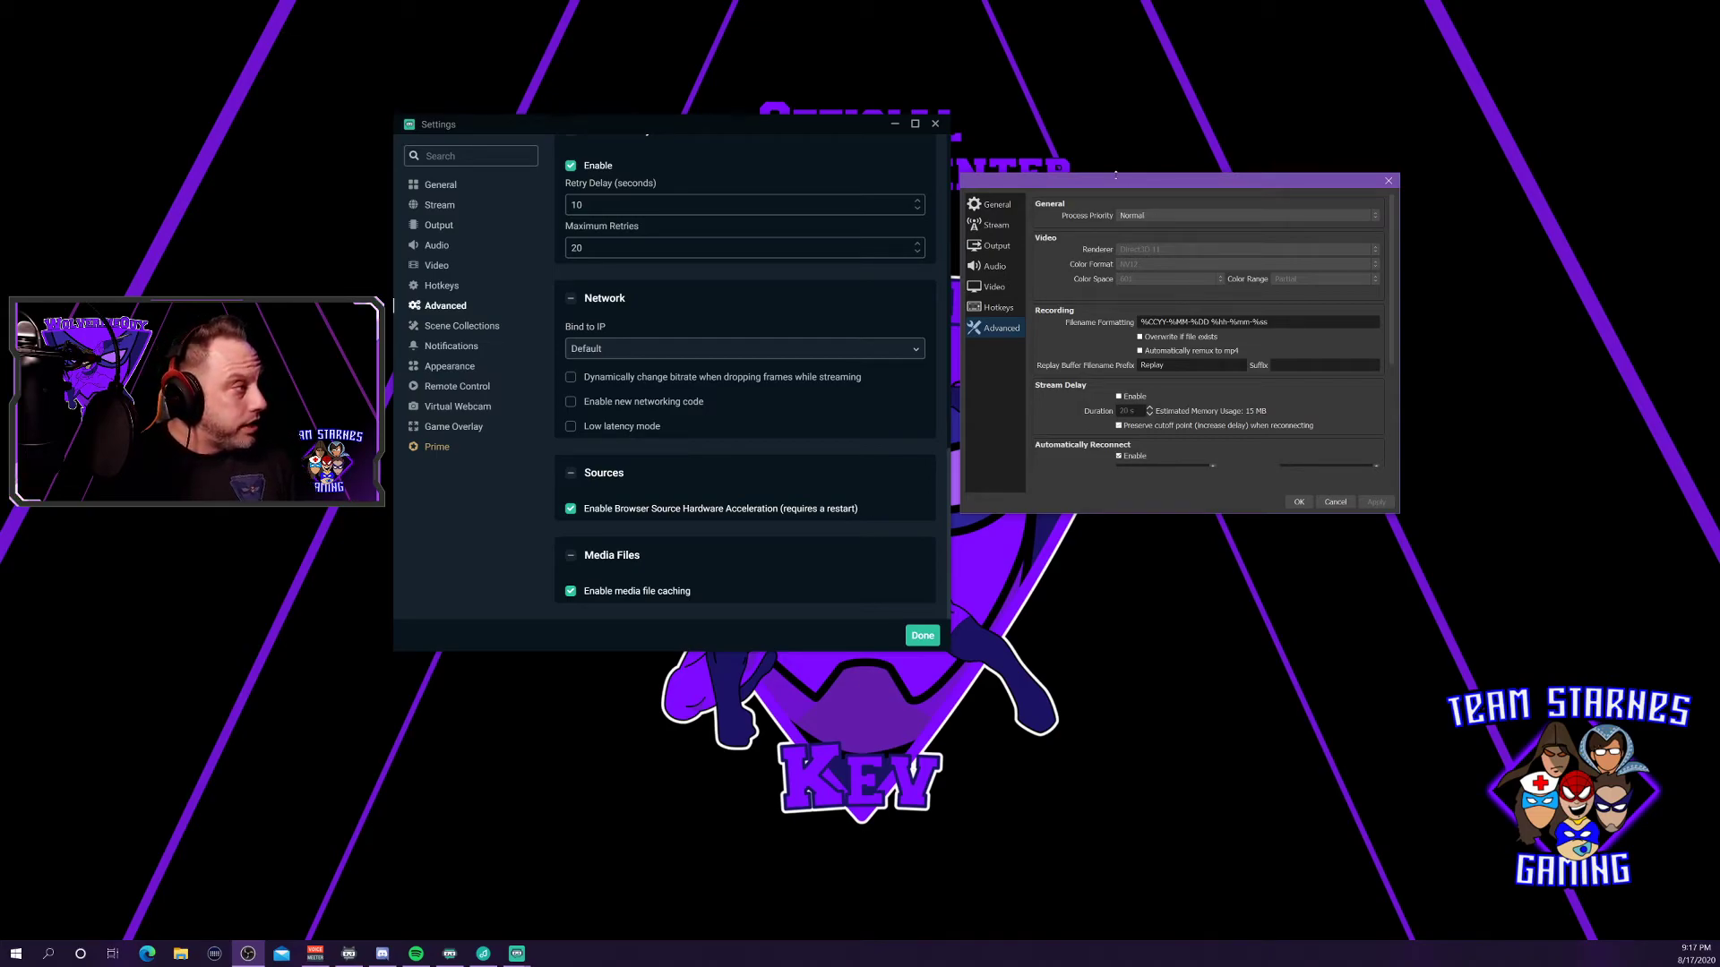
Compare OBS Studio's Advanced settings against Streamlabs', then apply them and close OBS Studio's Settings.
left_click_drag(1055, 187, 432, 190)
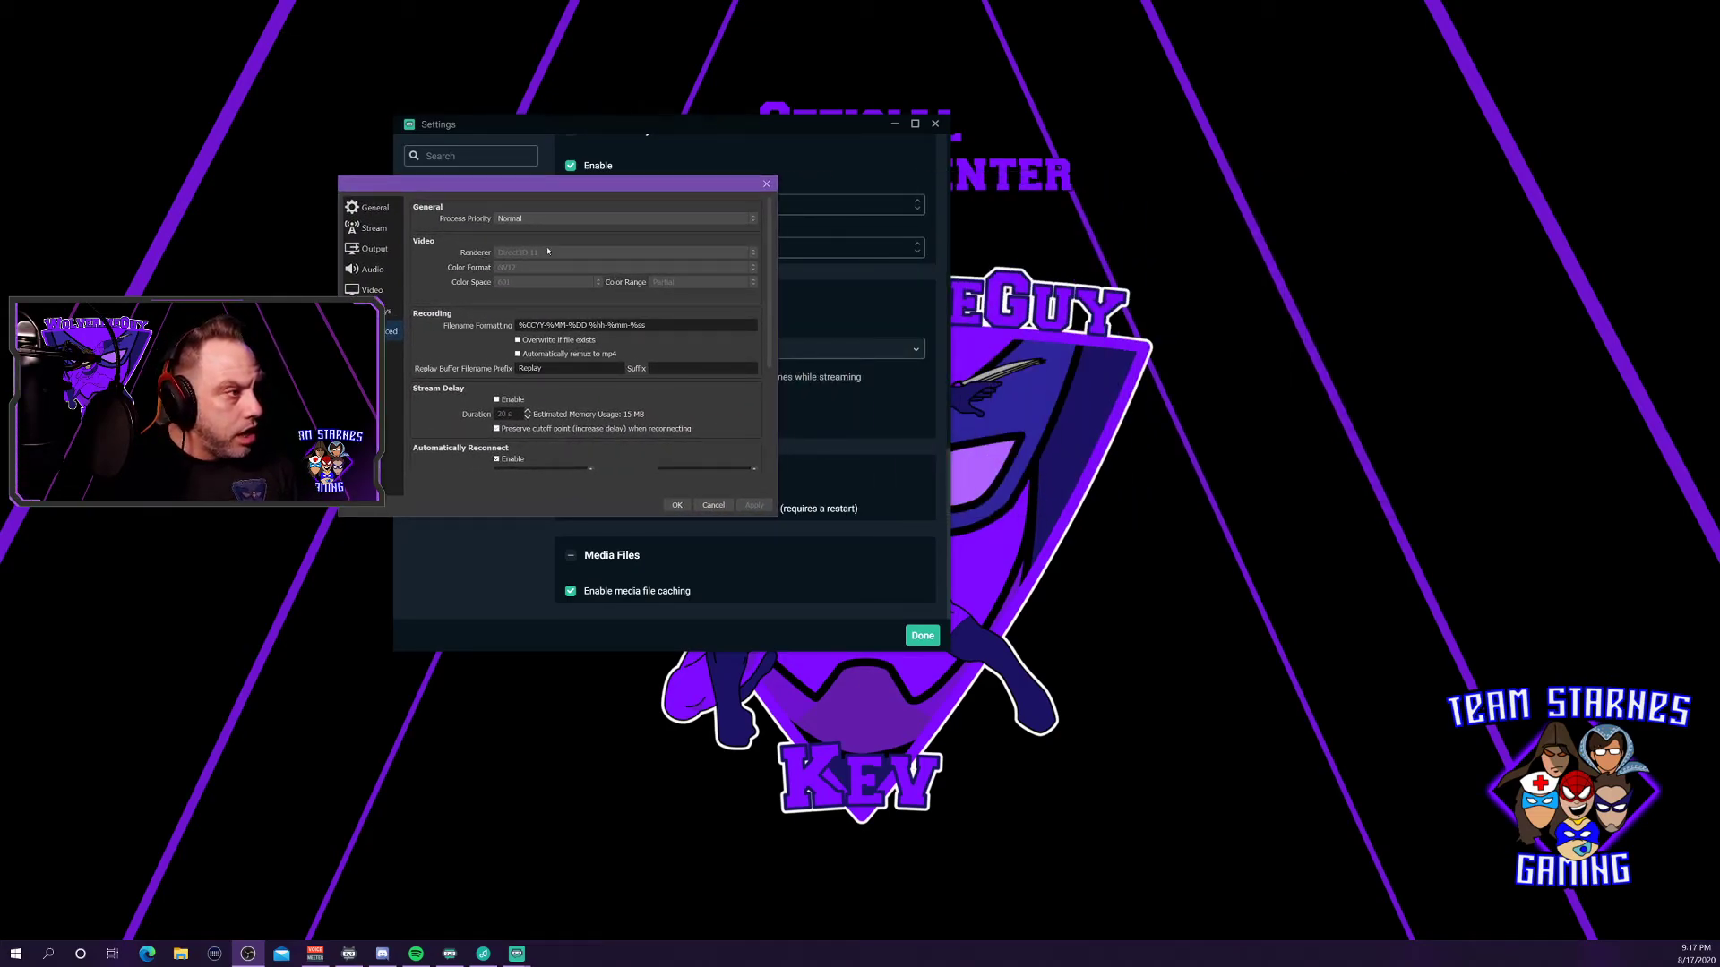
scroll(711, 318, "down", 5)
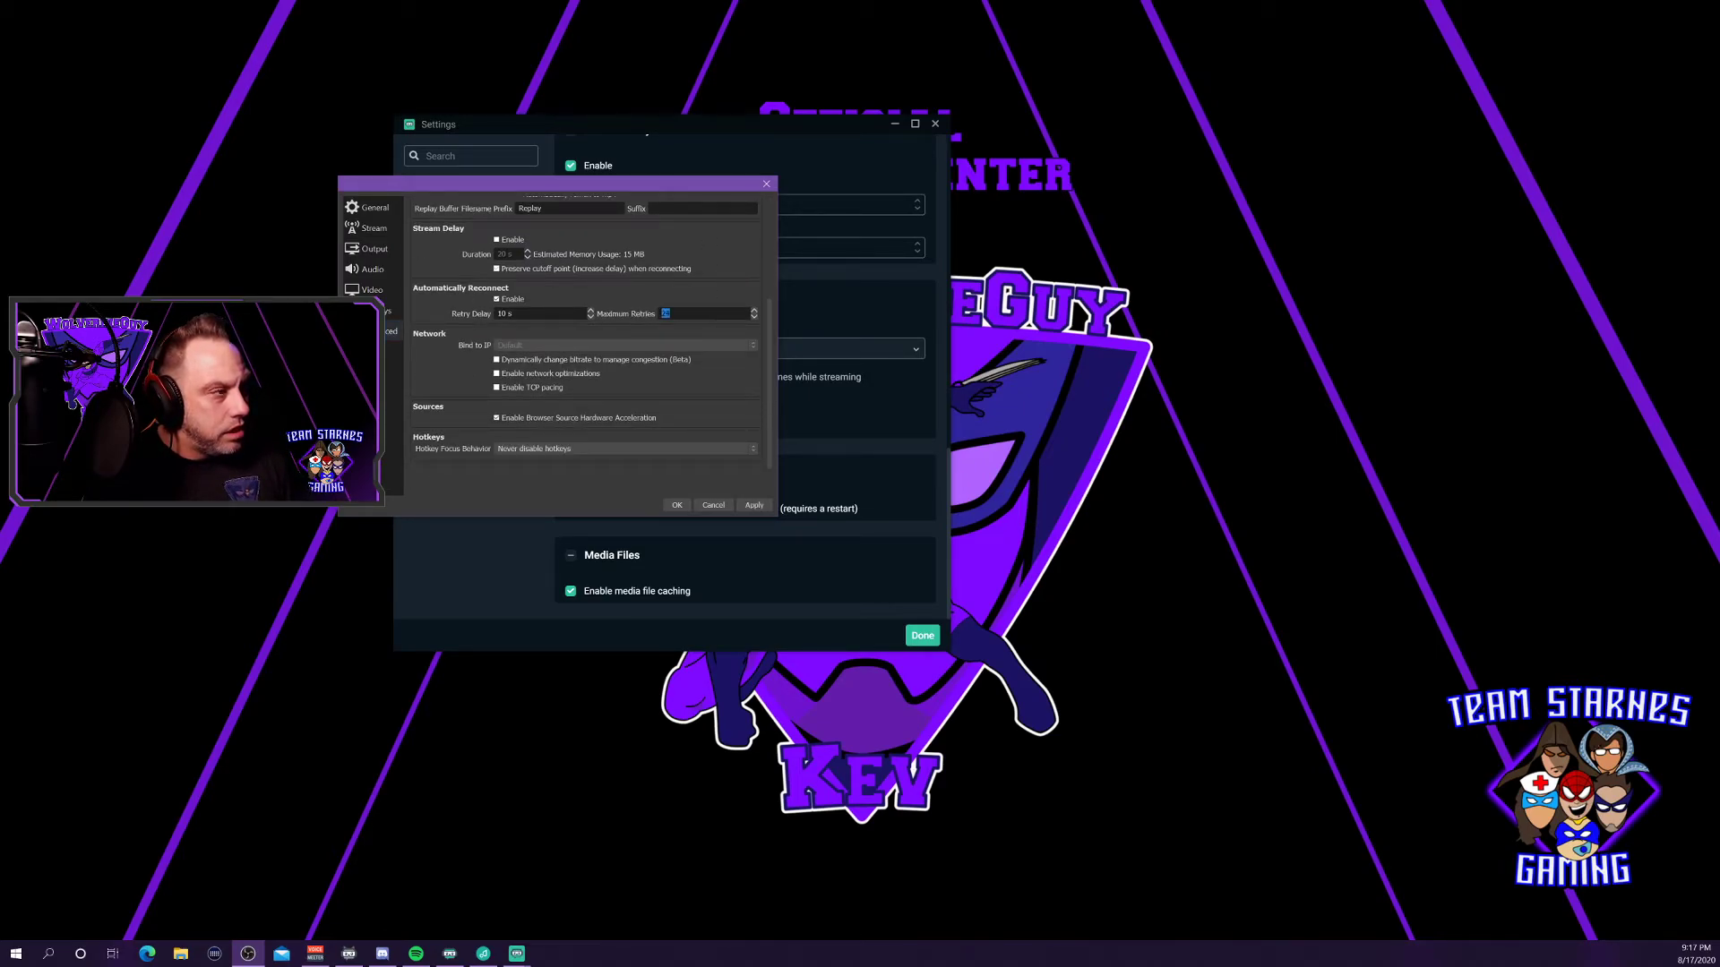
scroll(738, 280, "up", 5)
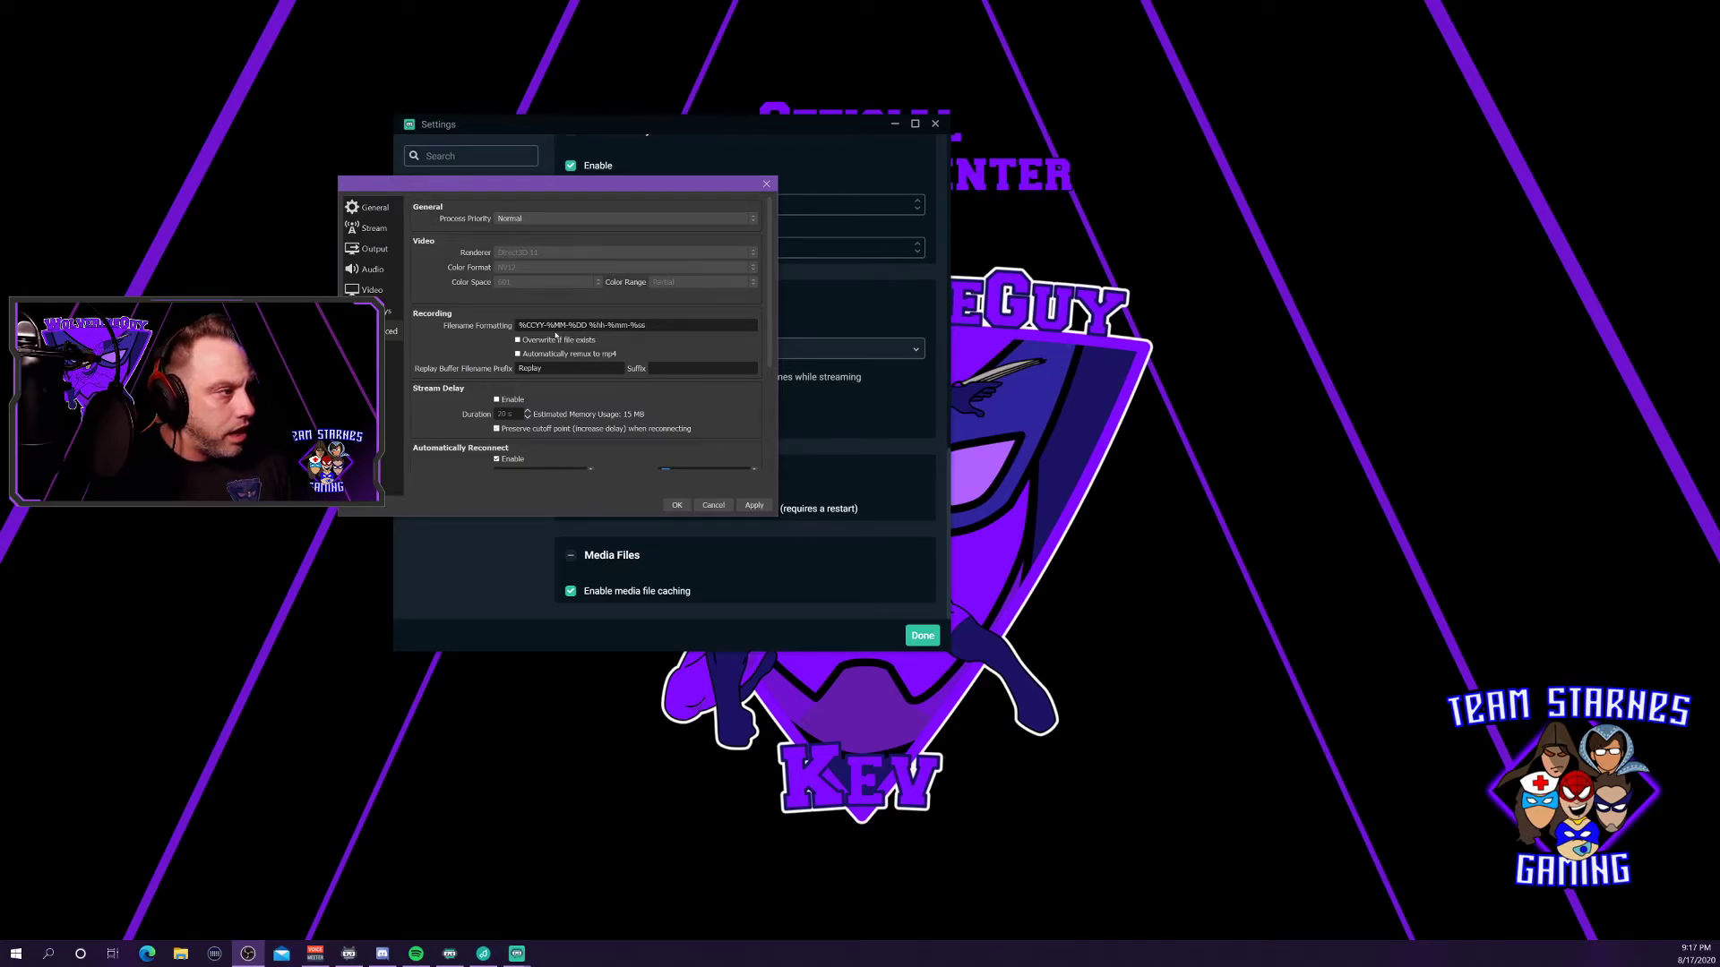
left_click_drag(510, 188, 956, 205)
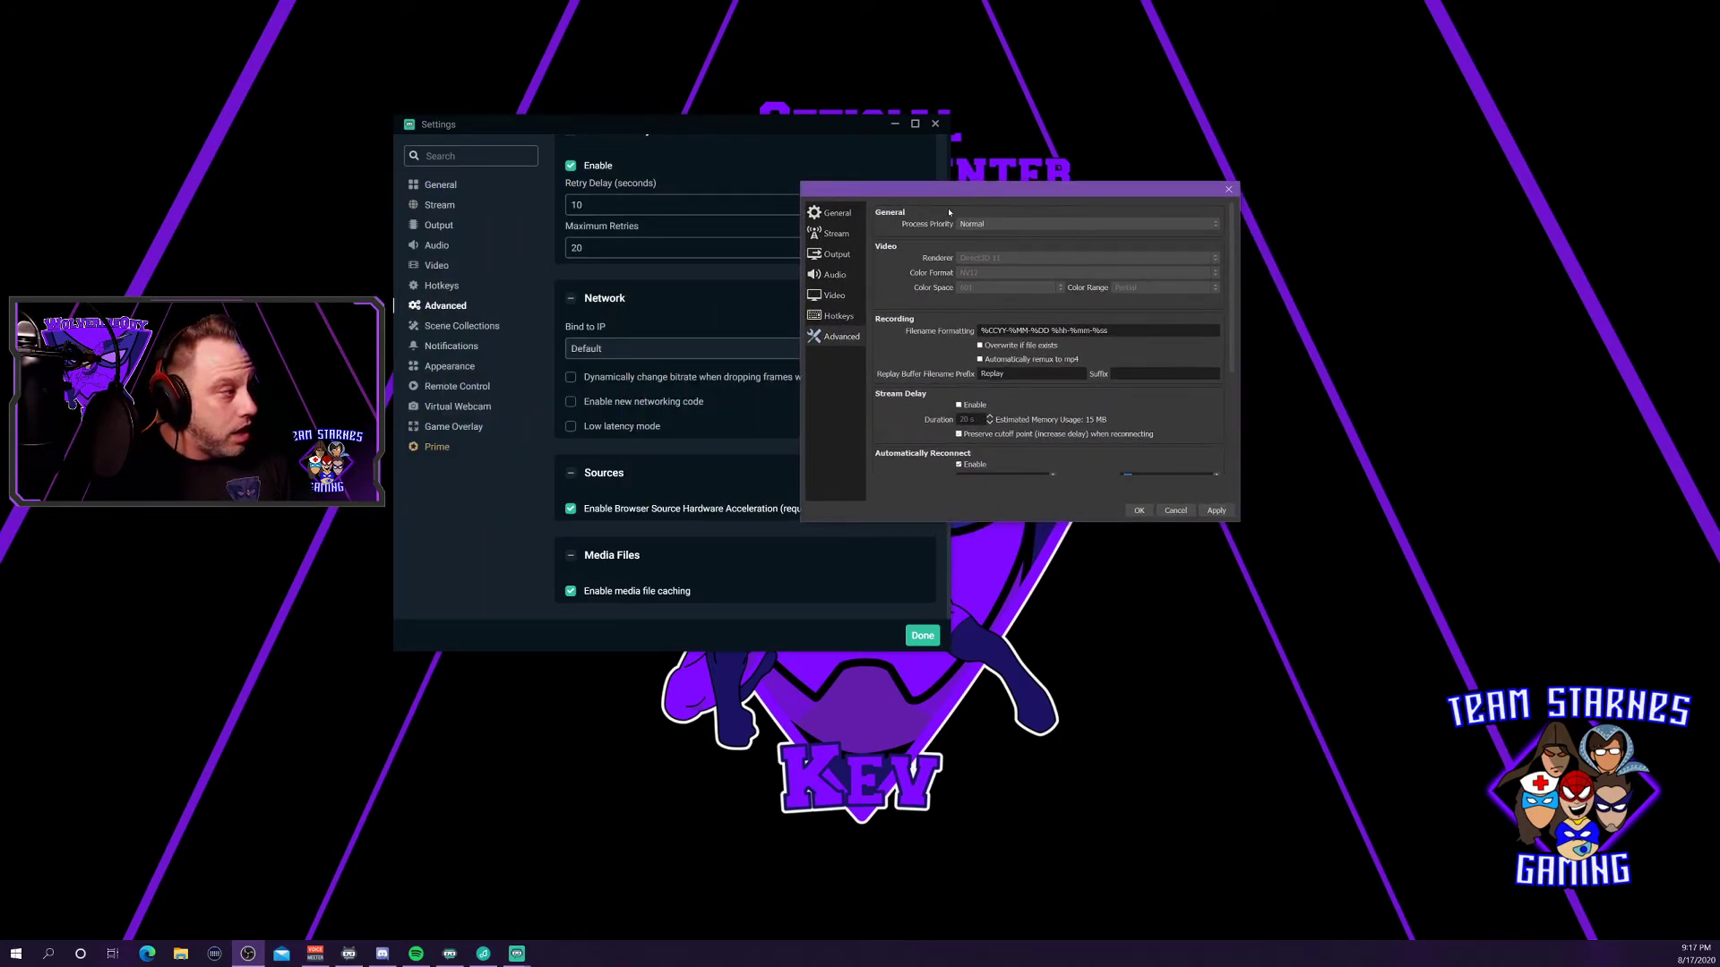
scroll(902, 377, "down", 2)
scroll(903, 377, "down", 1)
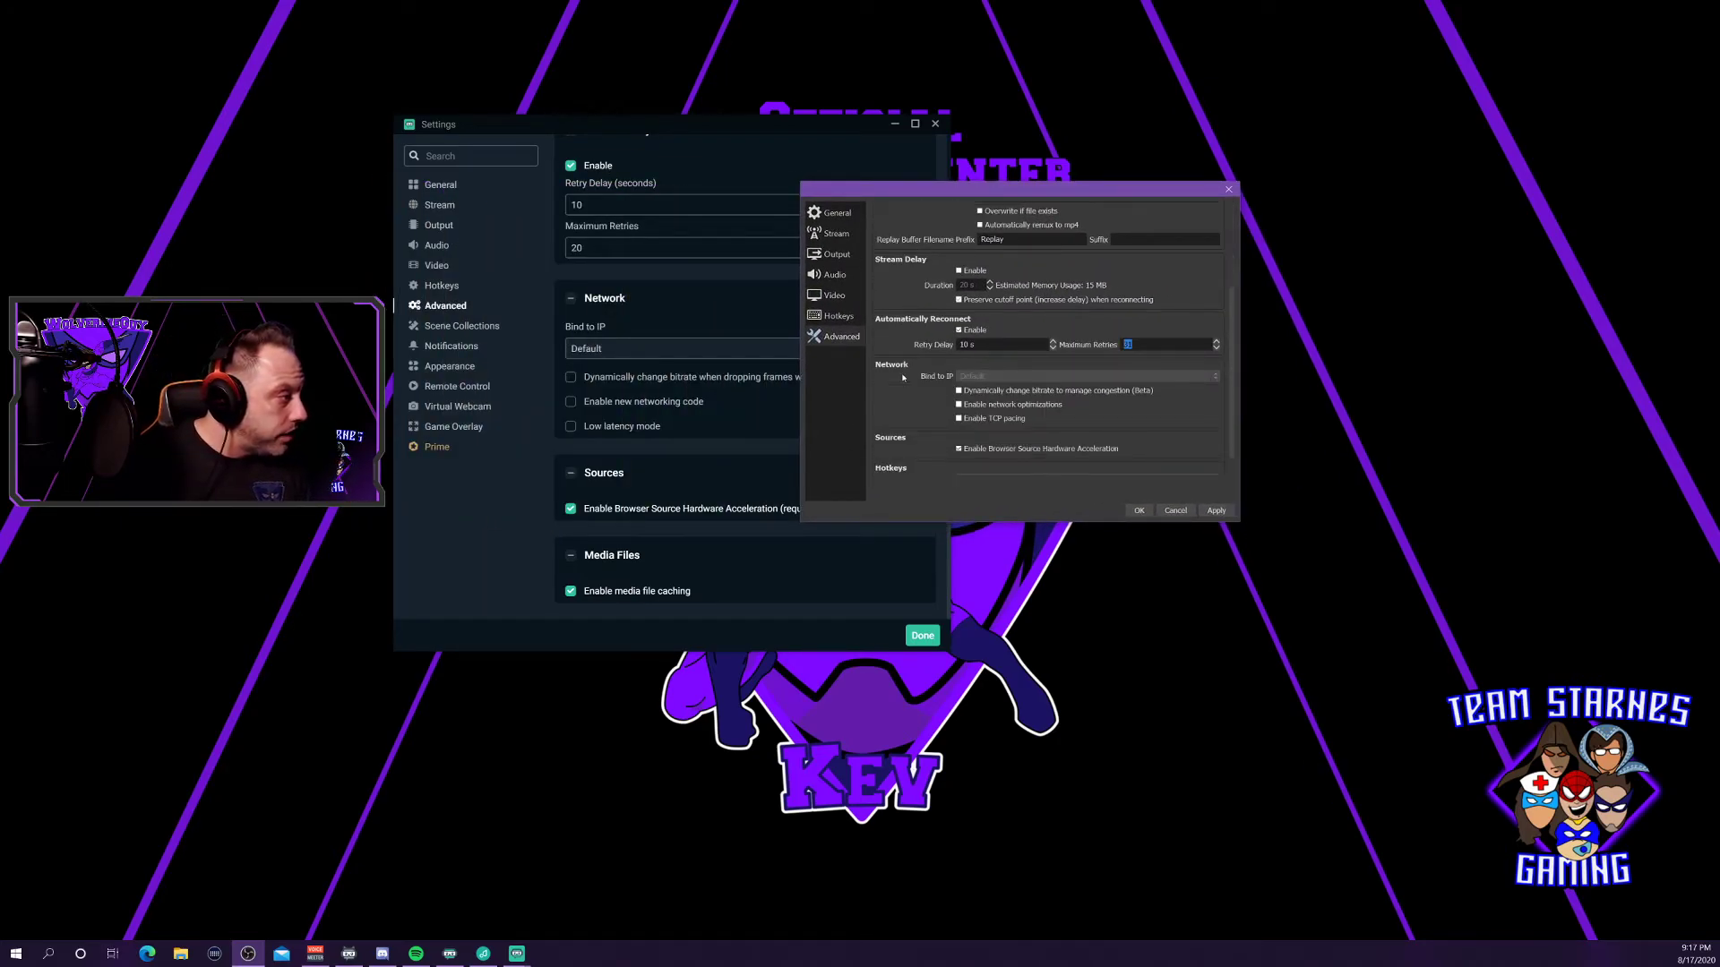
scroll(936, 381, "up", 3)
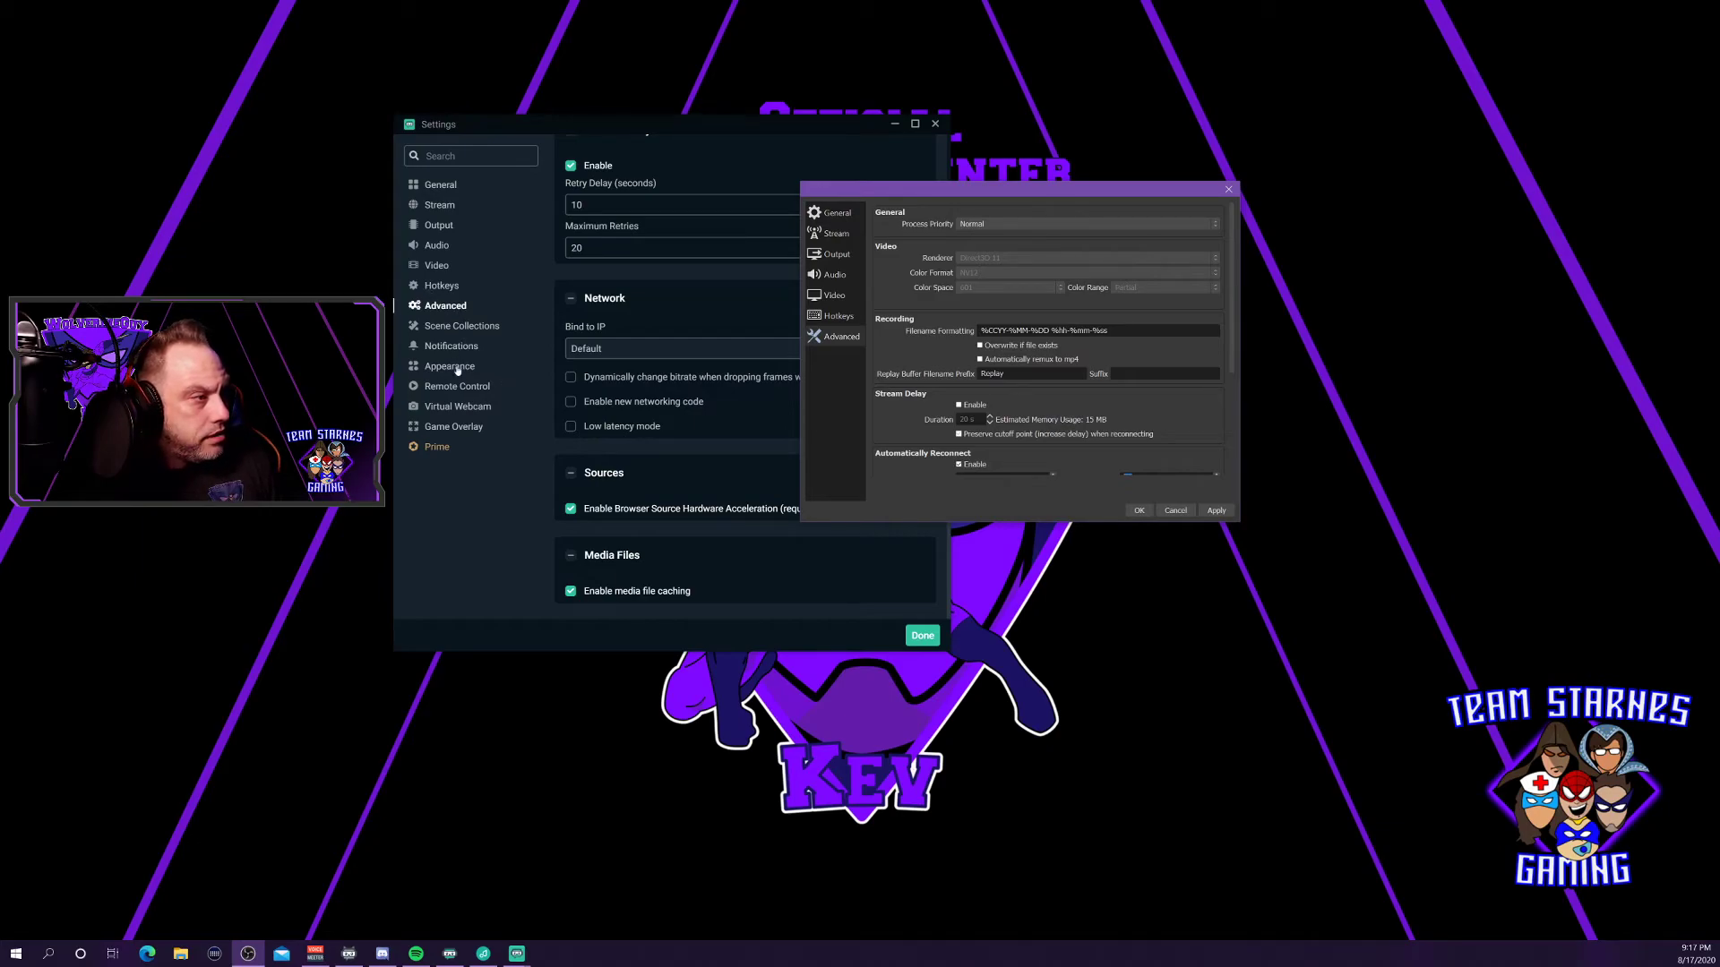
left_click_drag(844, 196, 552, 212)
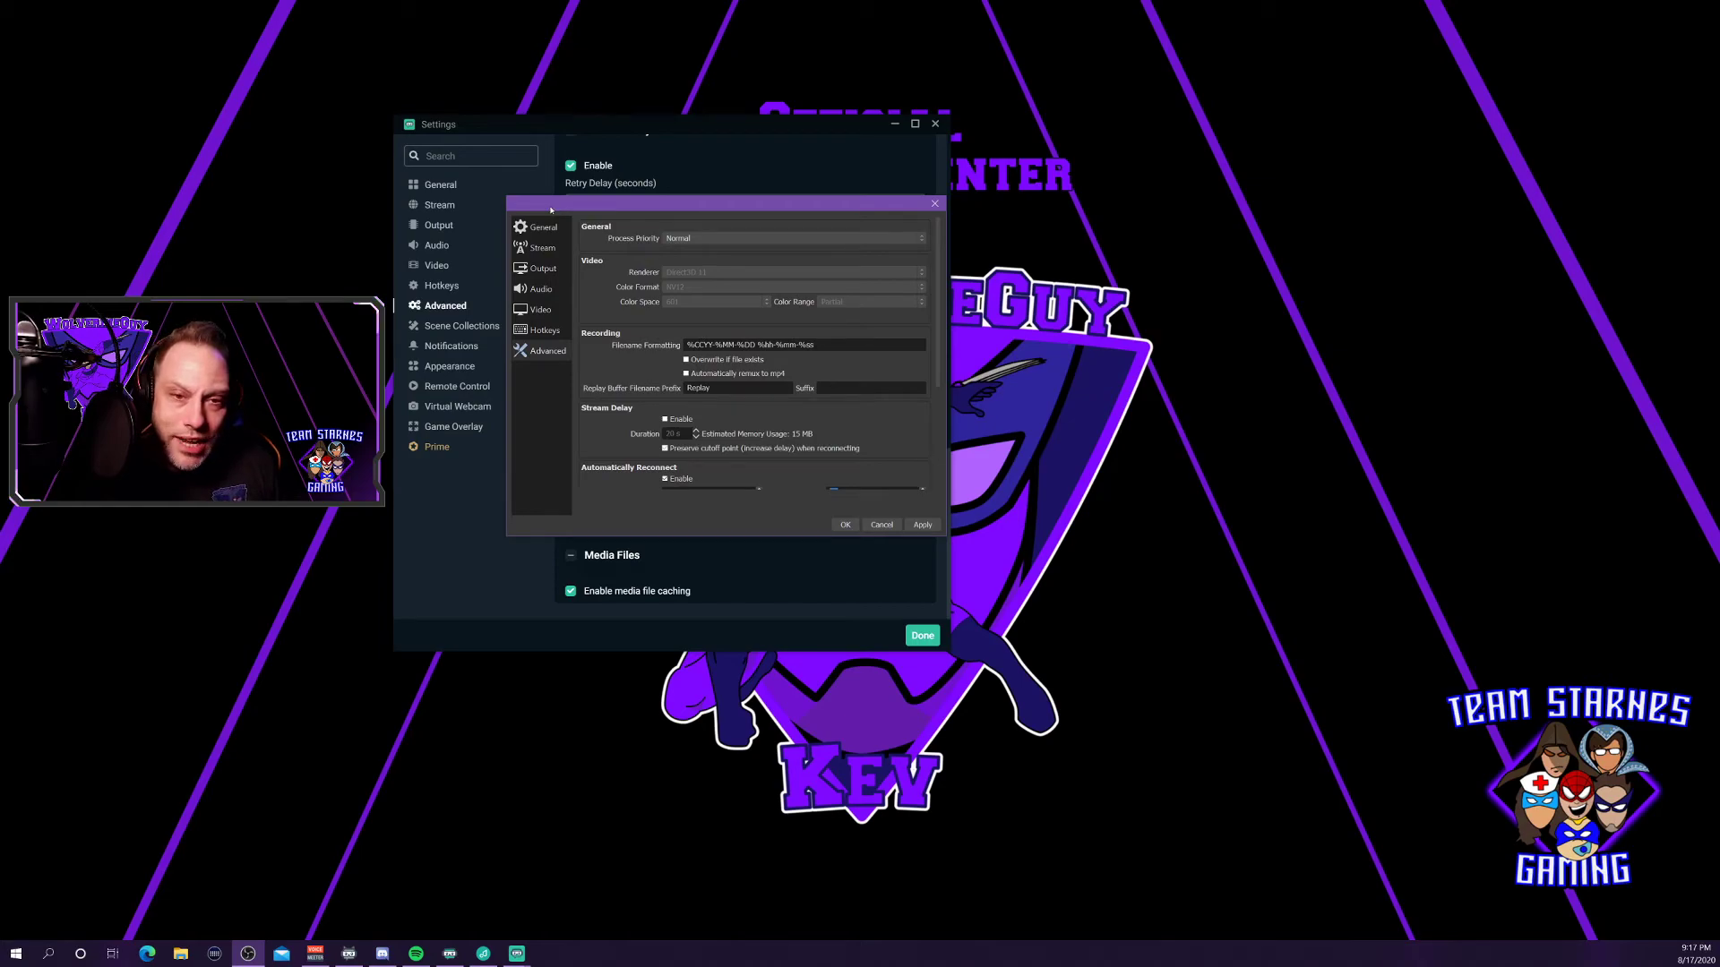
left_click(920, 525)
left_click(881, 525)
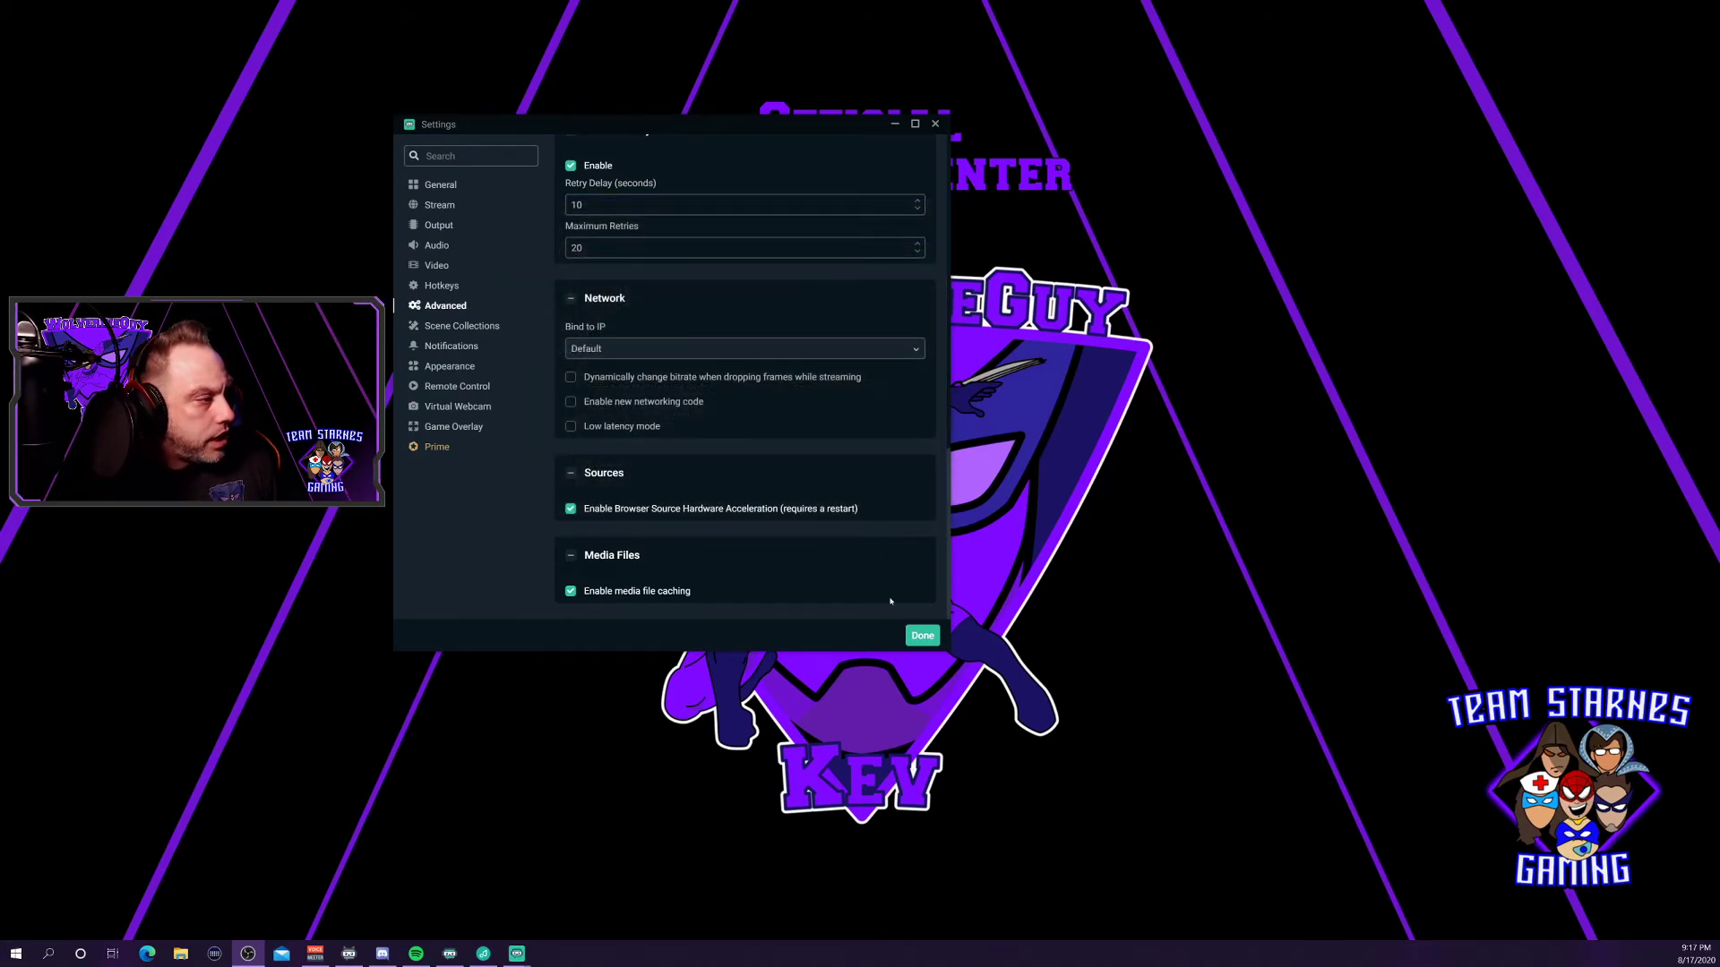
Save the settings and reopen the Video page showing 2560x1440 base, 1280x720 output, Bicubic, 60 FPS.
left_click(922, 638)
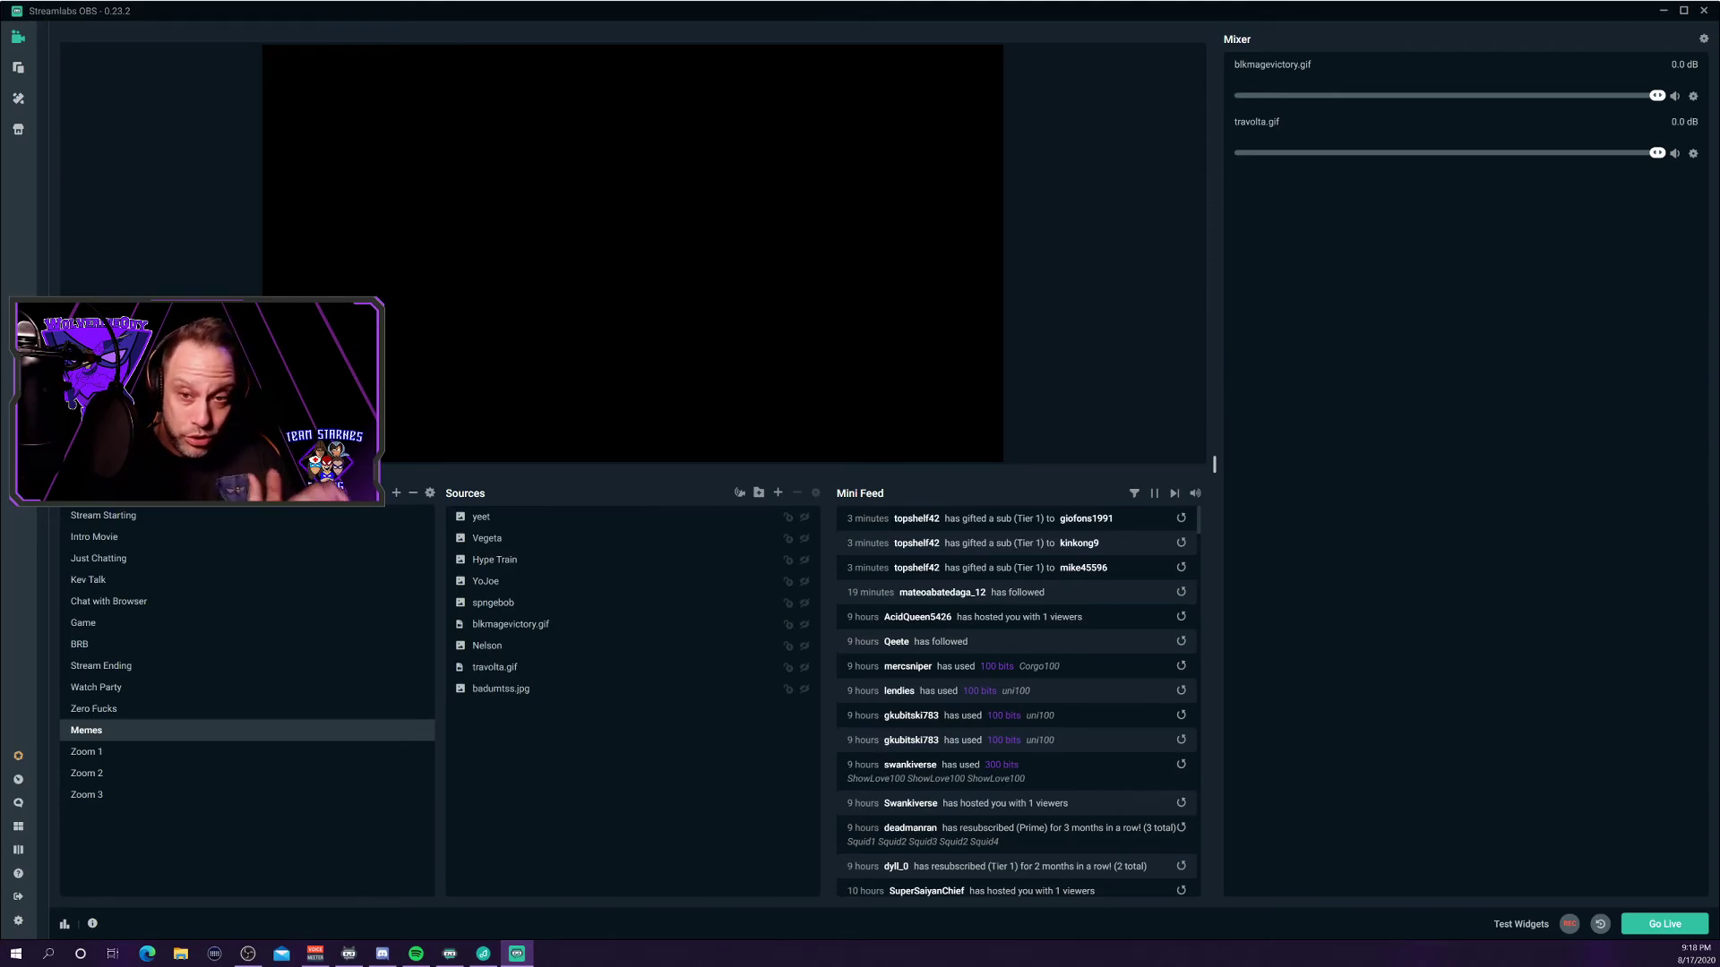
left_click(18, 921)
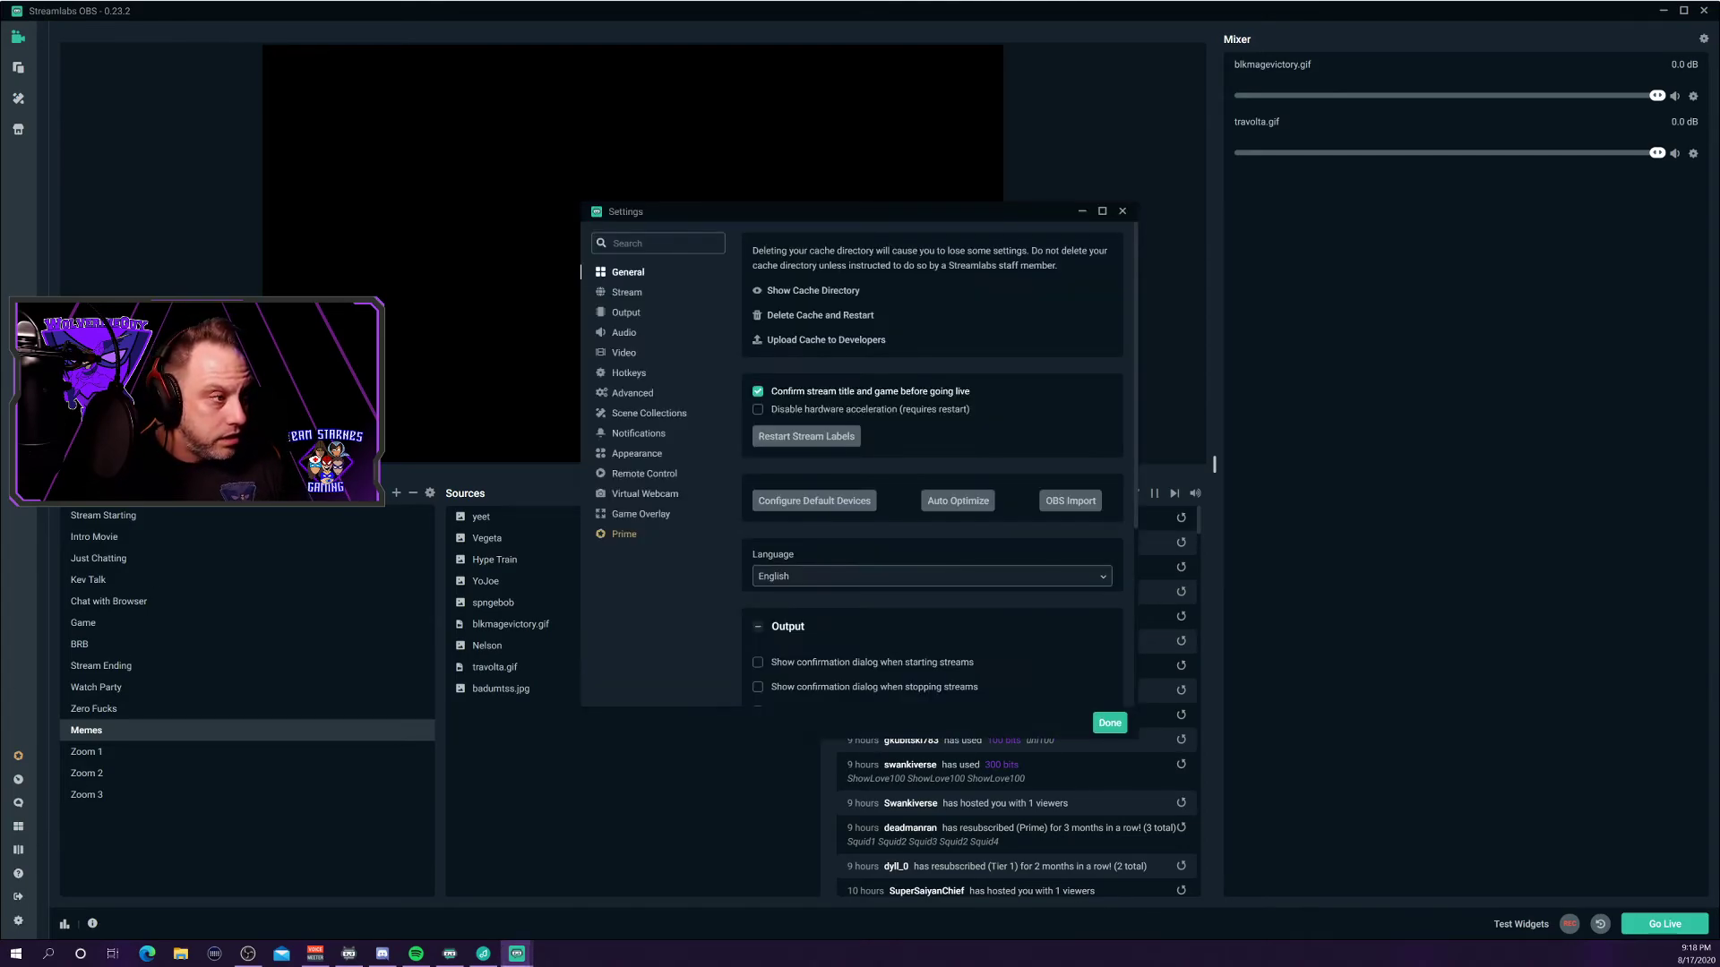
left_click(625, 353)
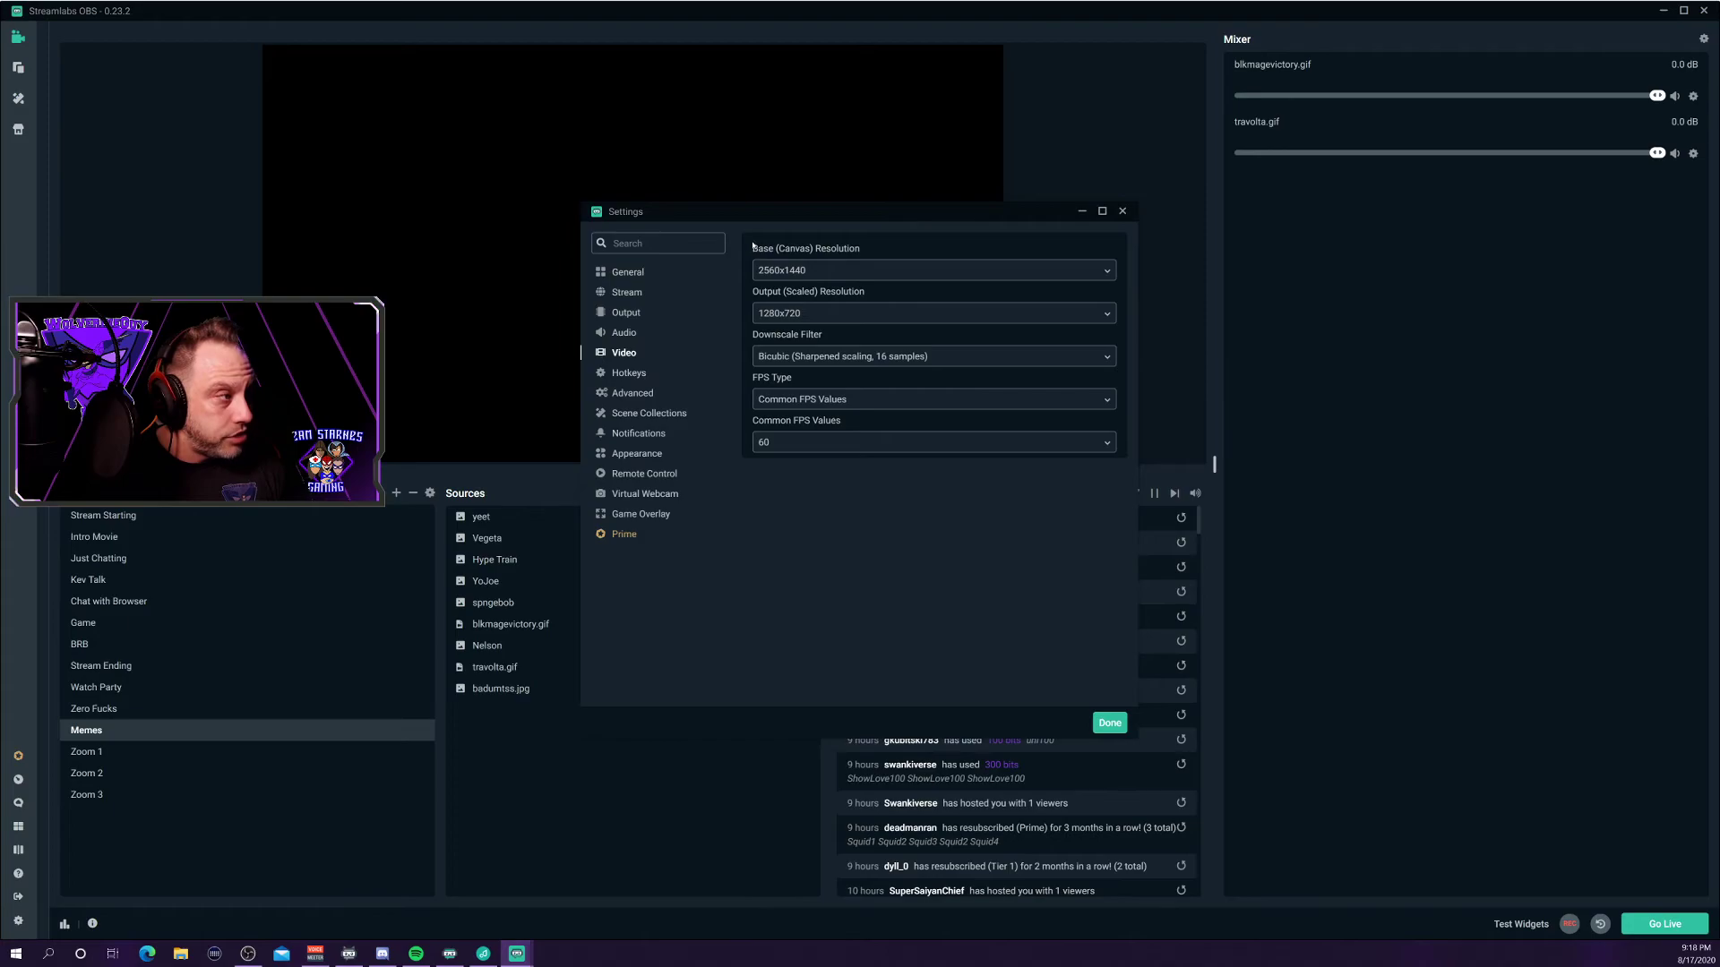
left_click_drag(695, 216, 445, 175)
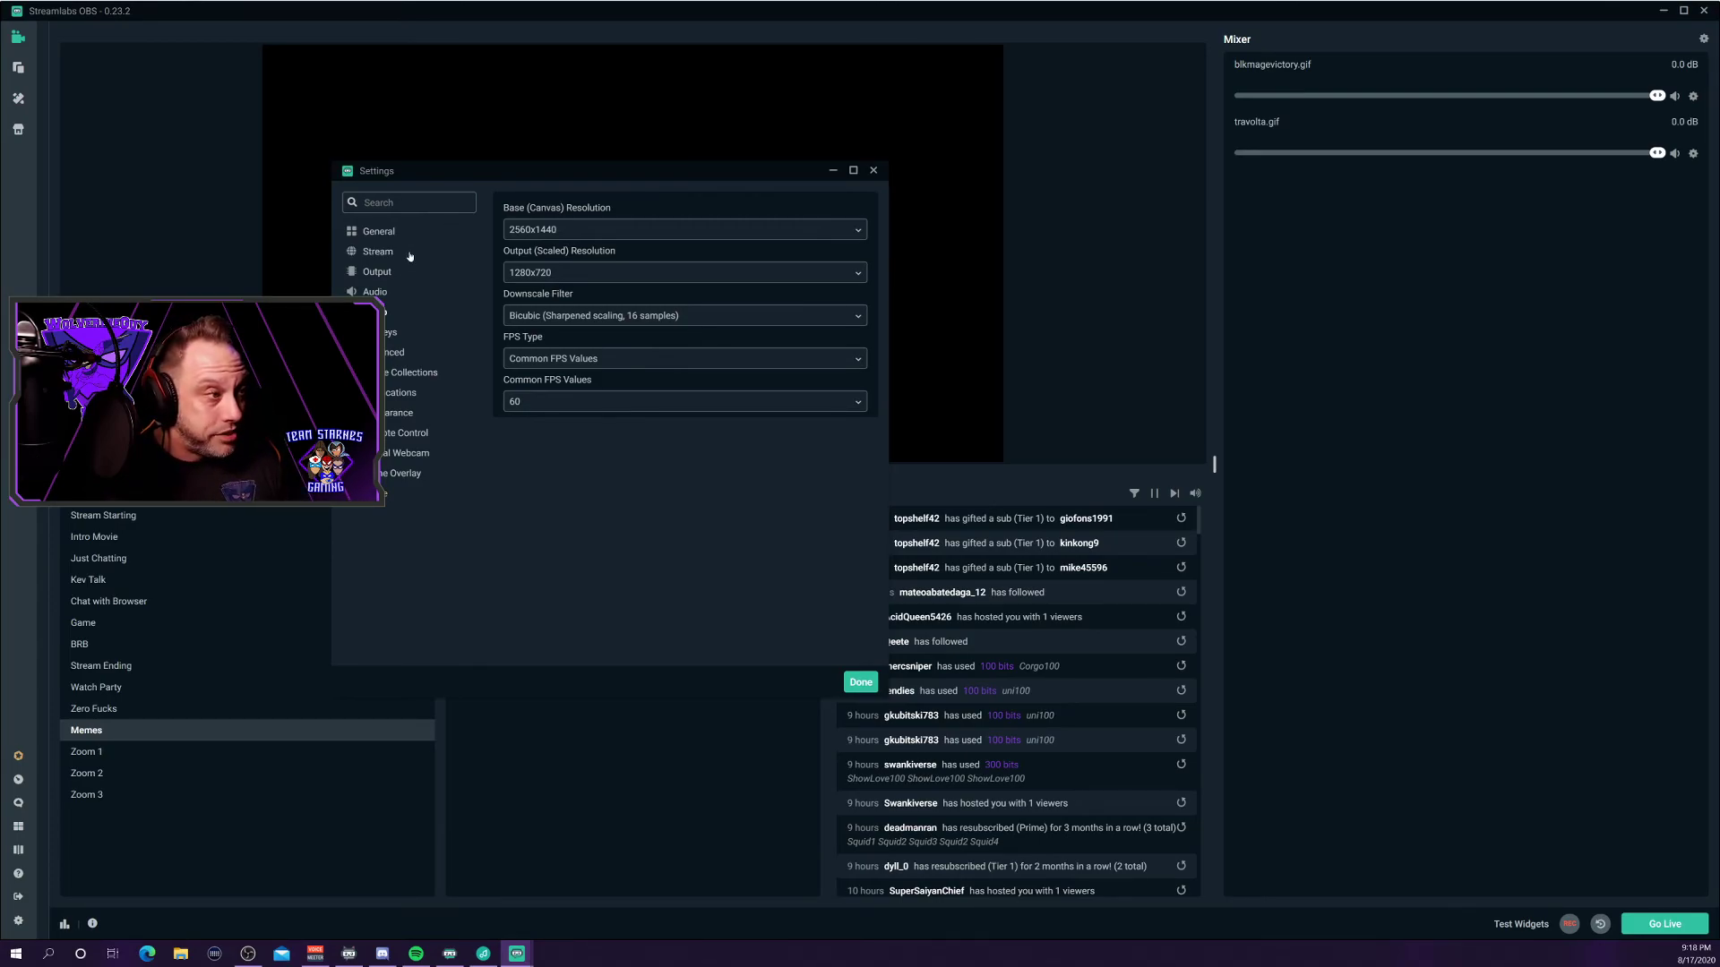
Confirm the Output streaming encoder stays Hardware (NVENC) (new), then close Settings.
left_click(376, 271)
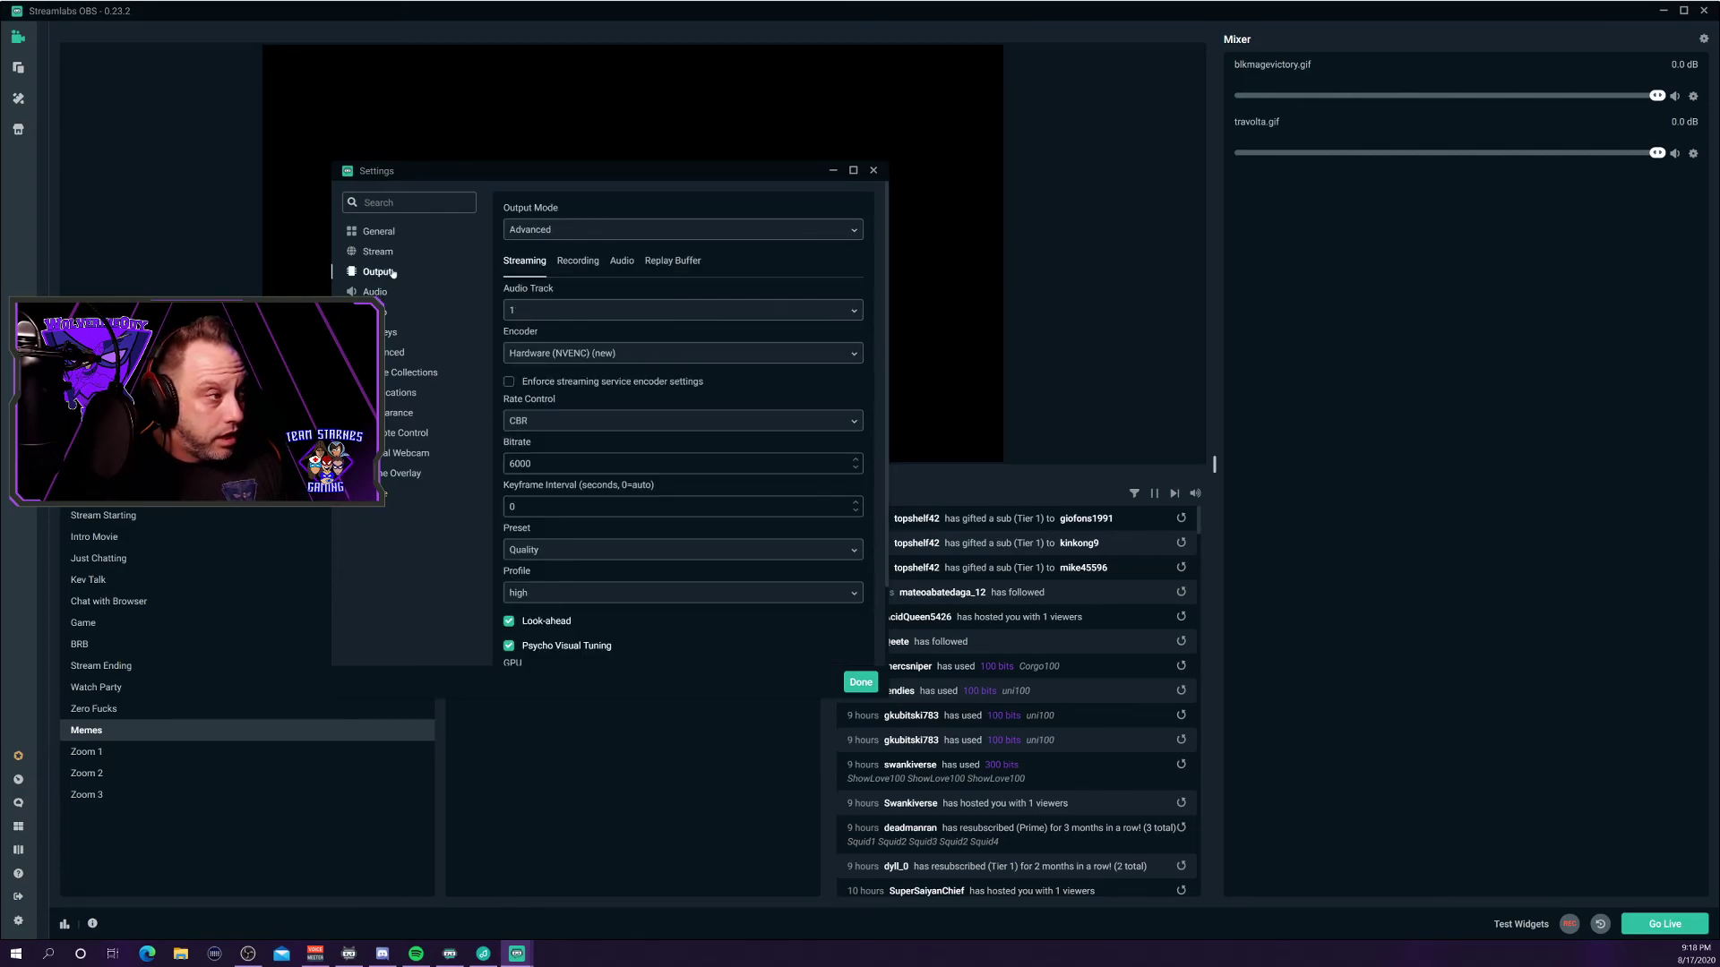
scroll(607, 269, "down", 2)
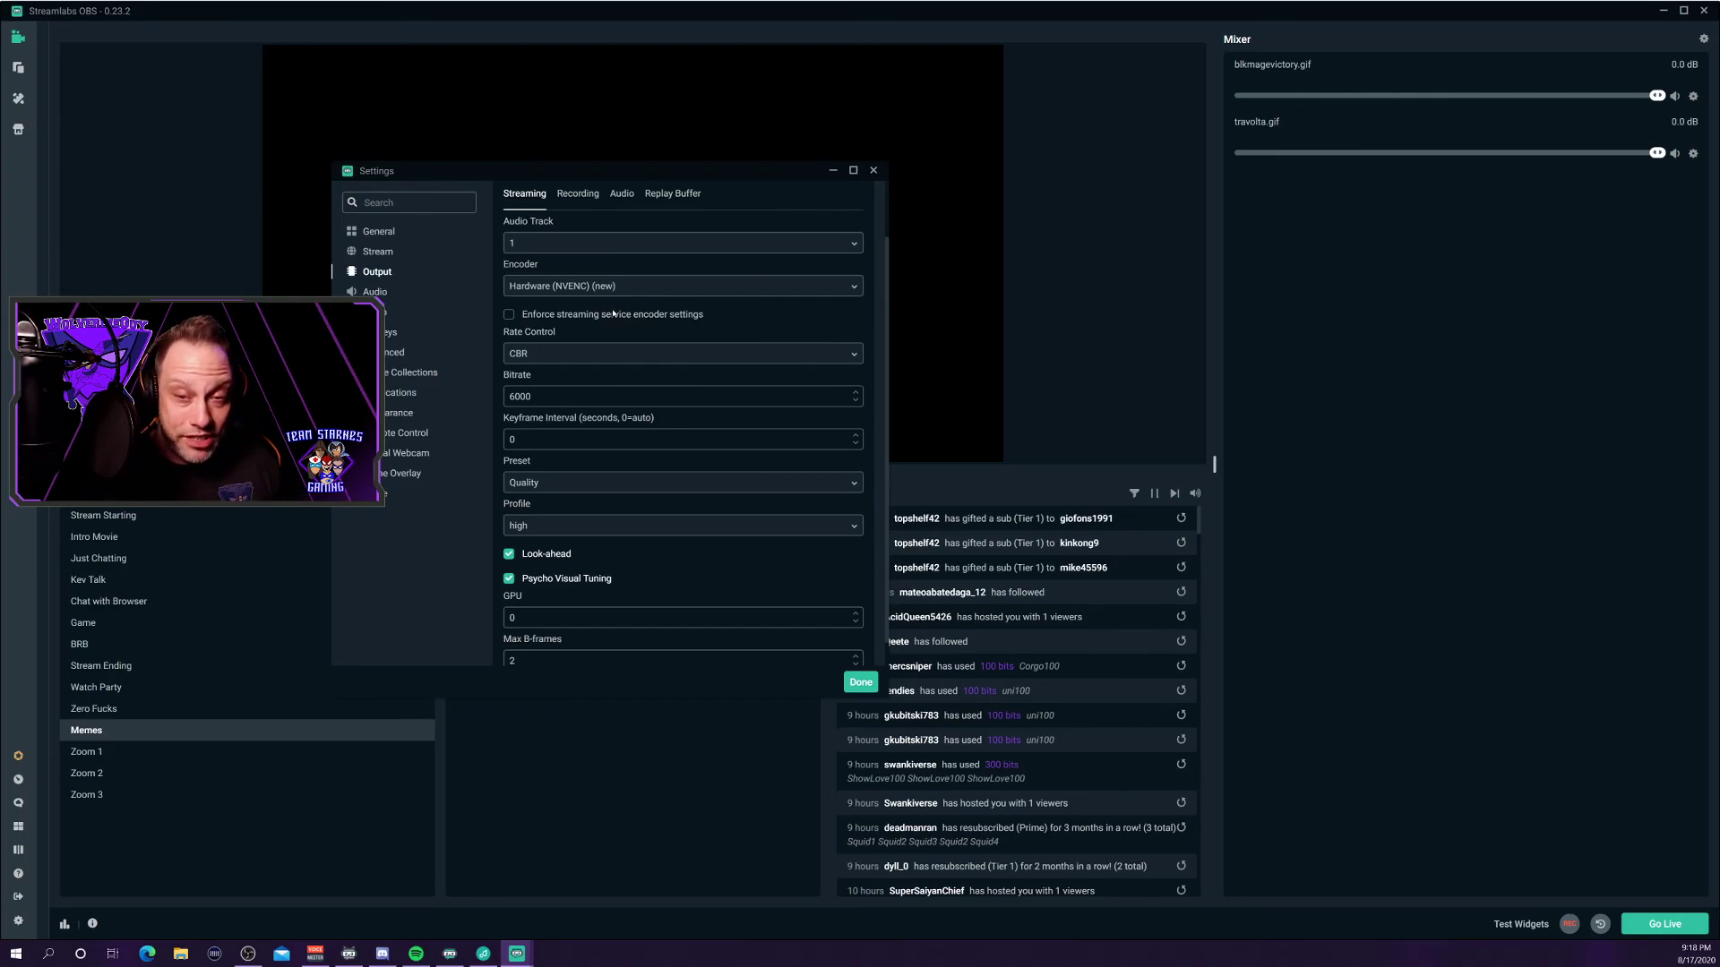
left_click(623, 283)
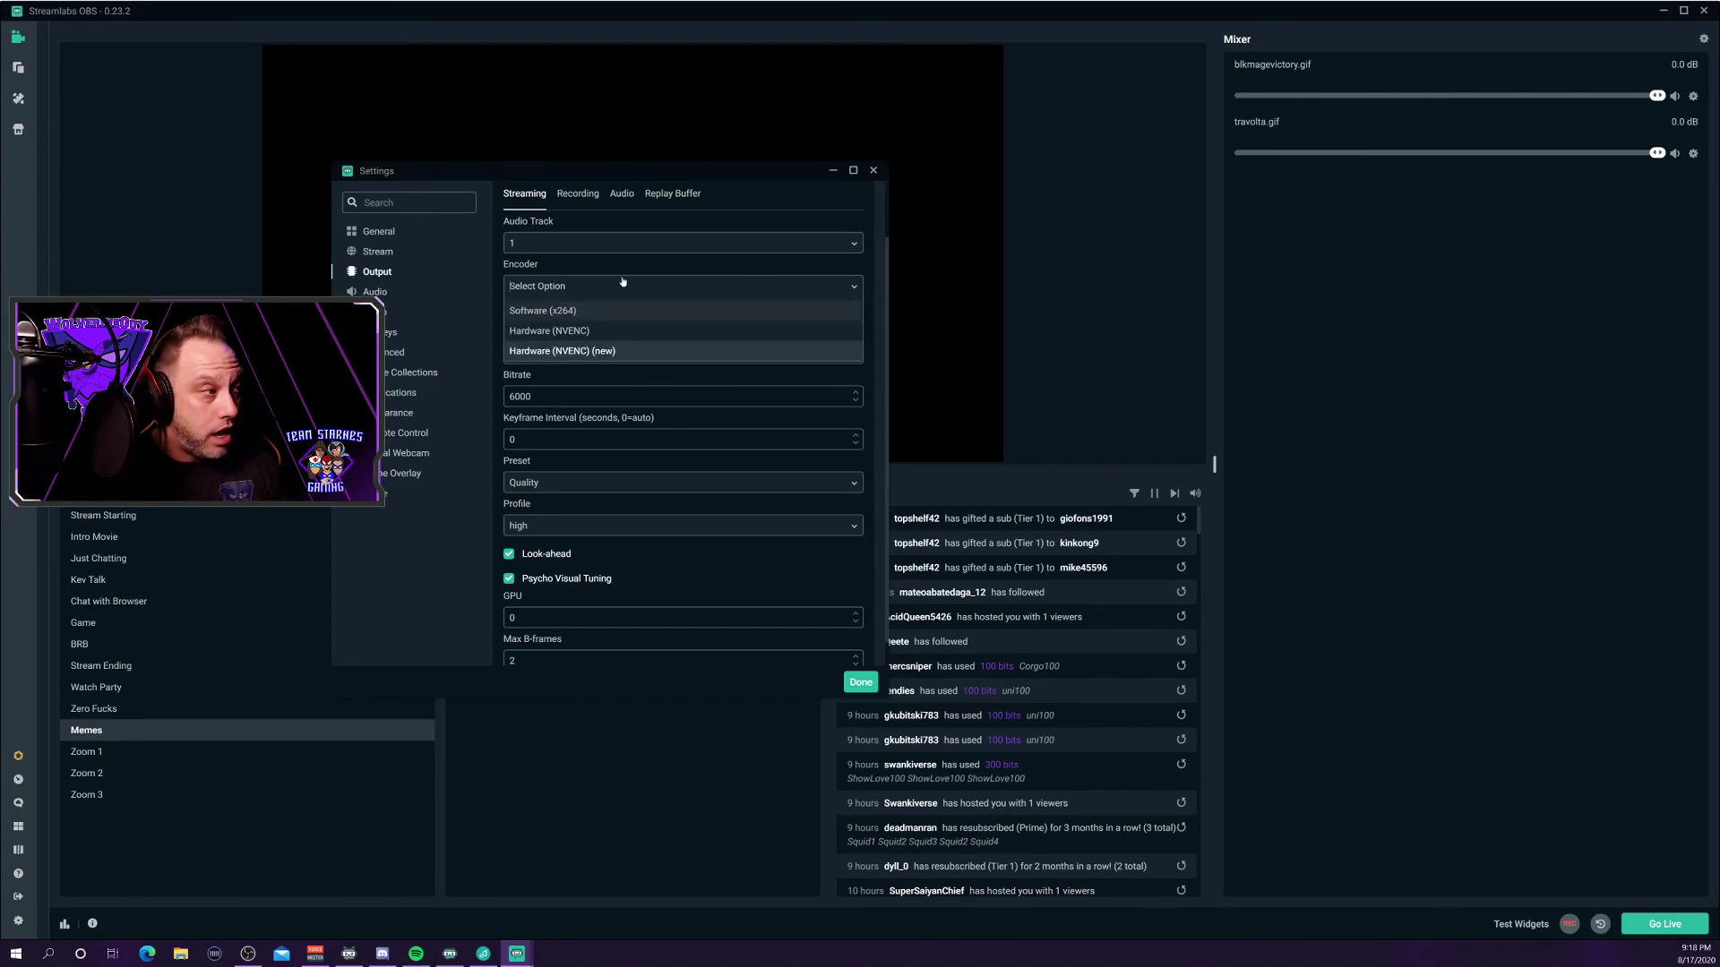
left_click(632, 225)
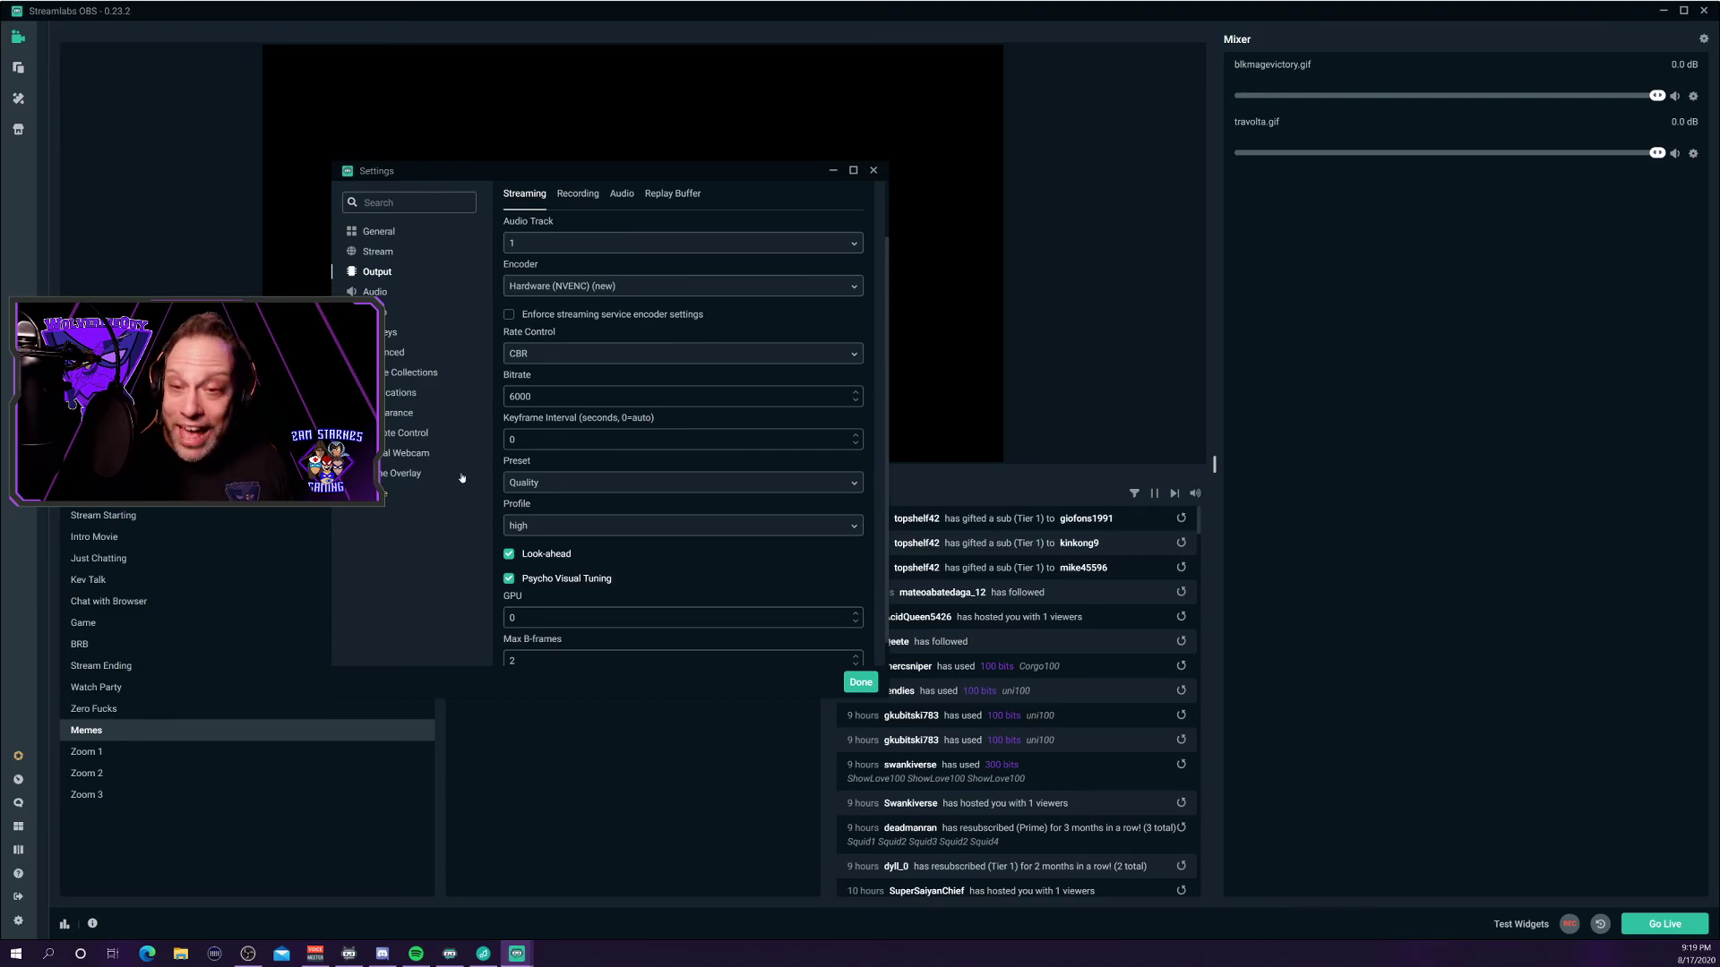
left_click(874, 171)
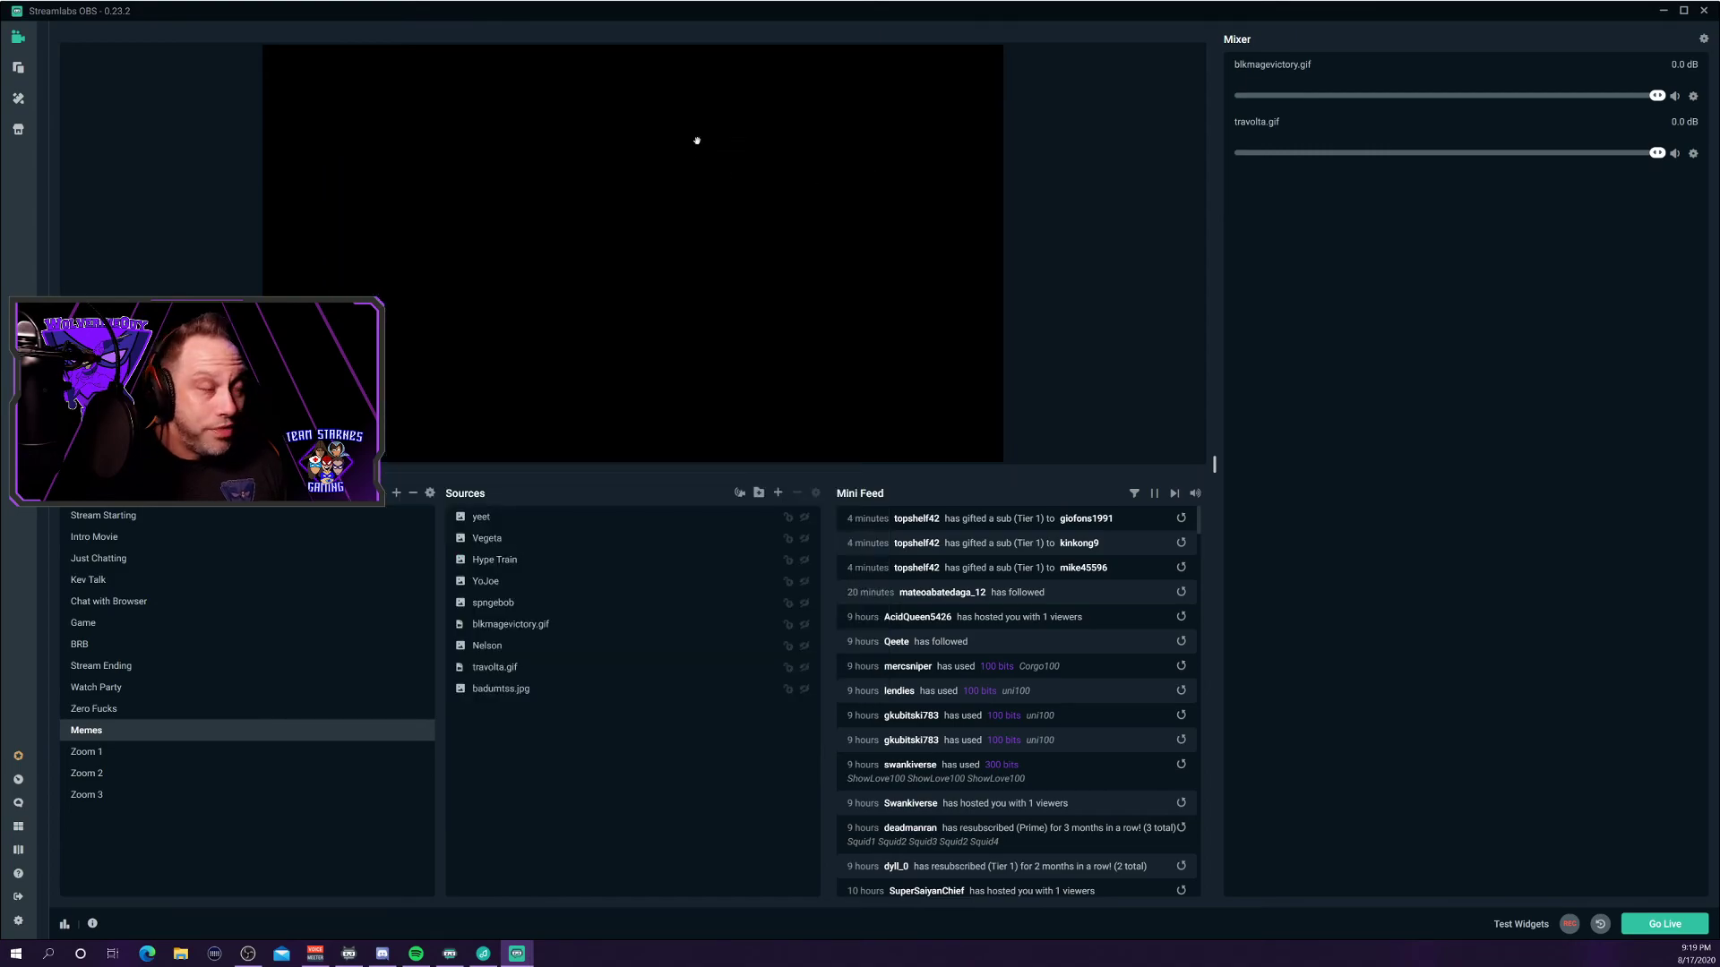
Exit Streamlabs OBS and bring up File Explorer on Quick access.
left_click(1703, 10)
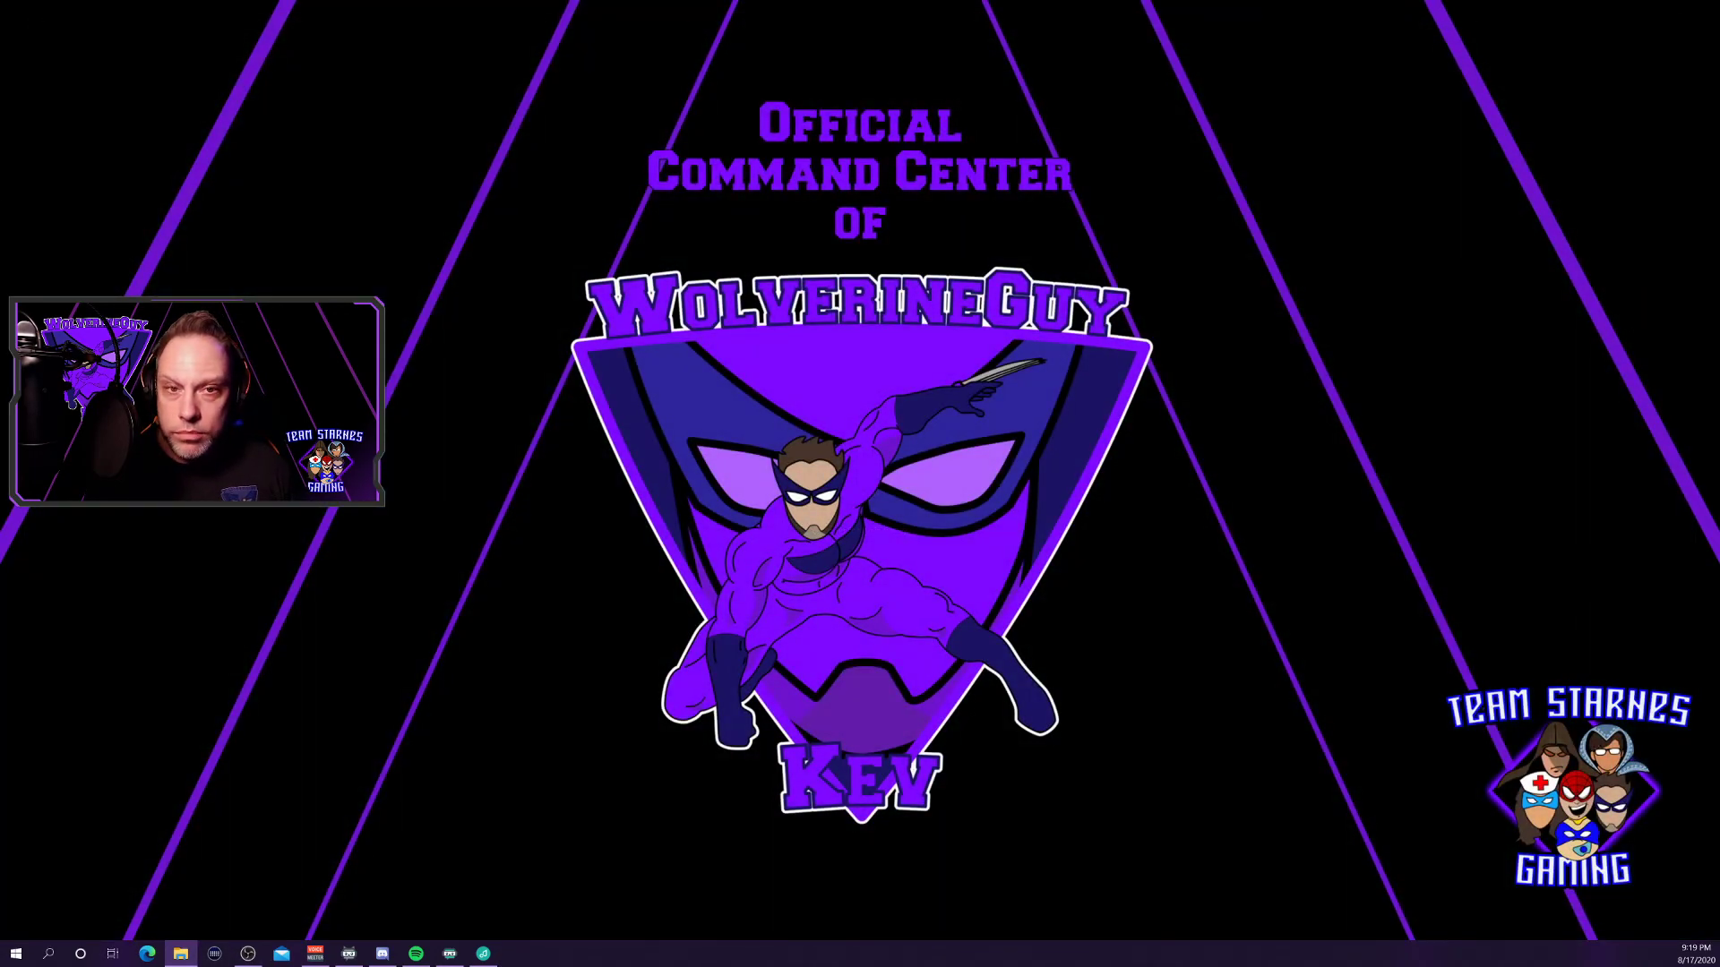
left_click(180, 953)
Search This PC for 'streamlabs', listing 58 results including the Streamlabs OBS folder.
left_click_drag(722, 130, 690, 356)
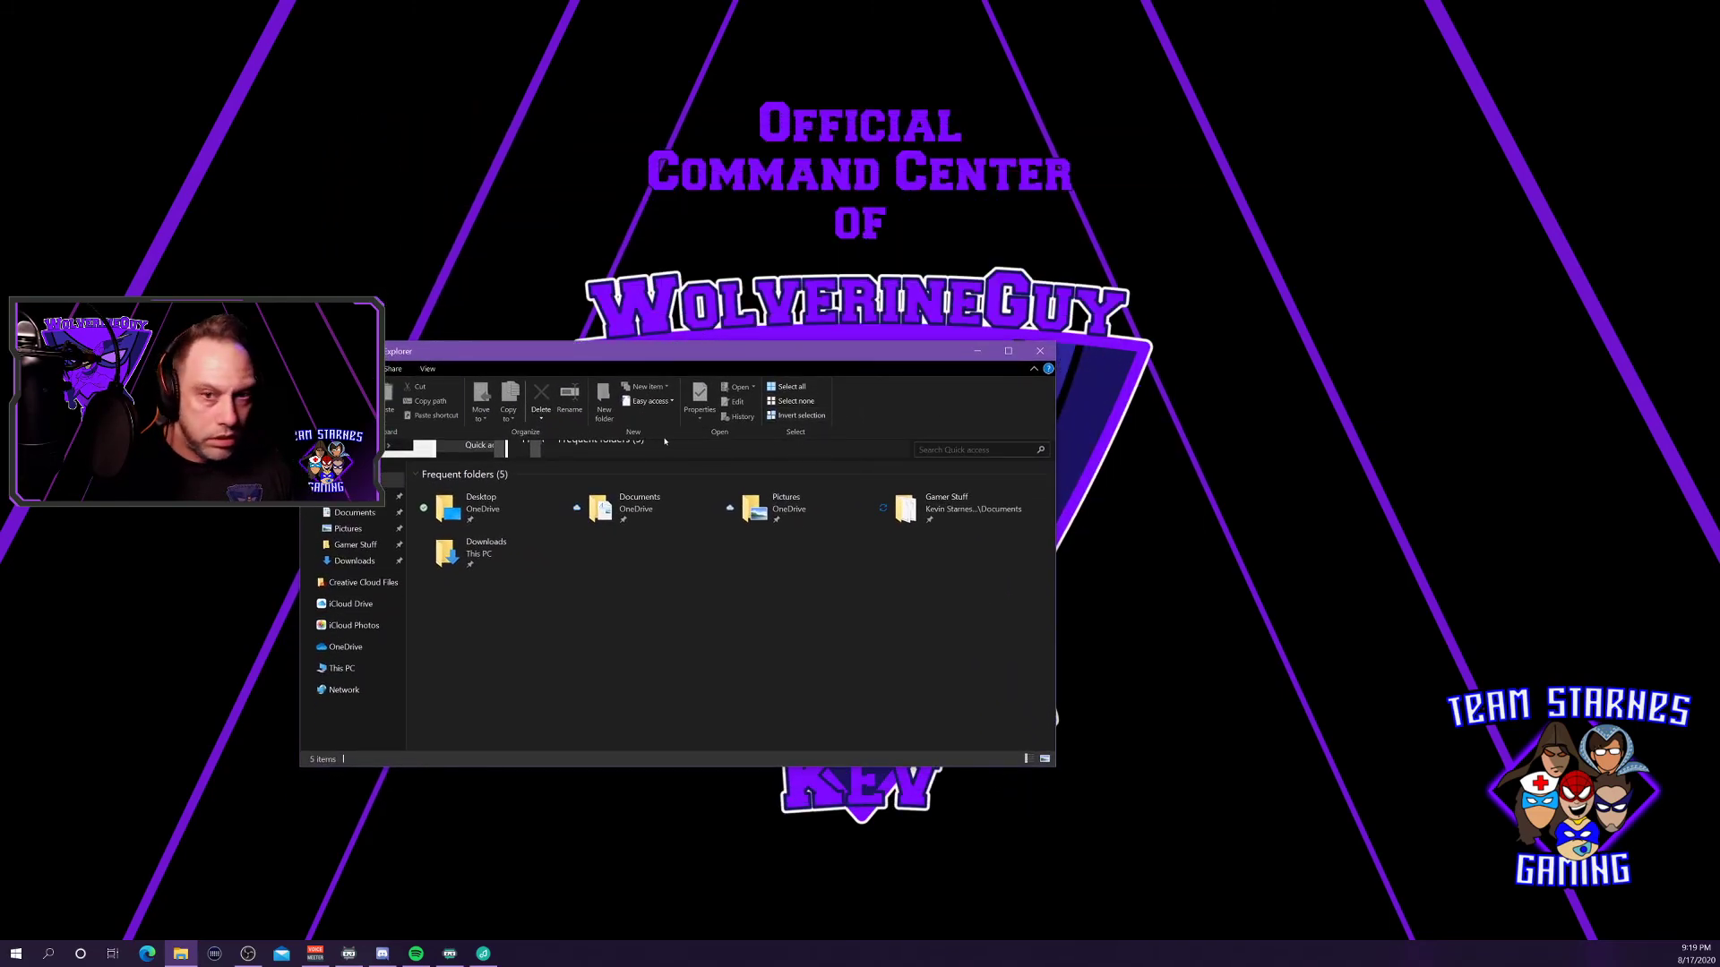
left_click(976, 451)
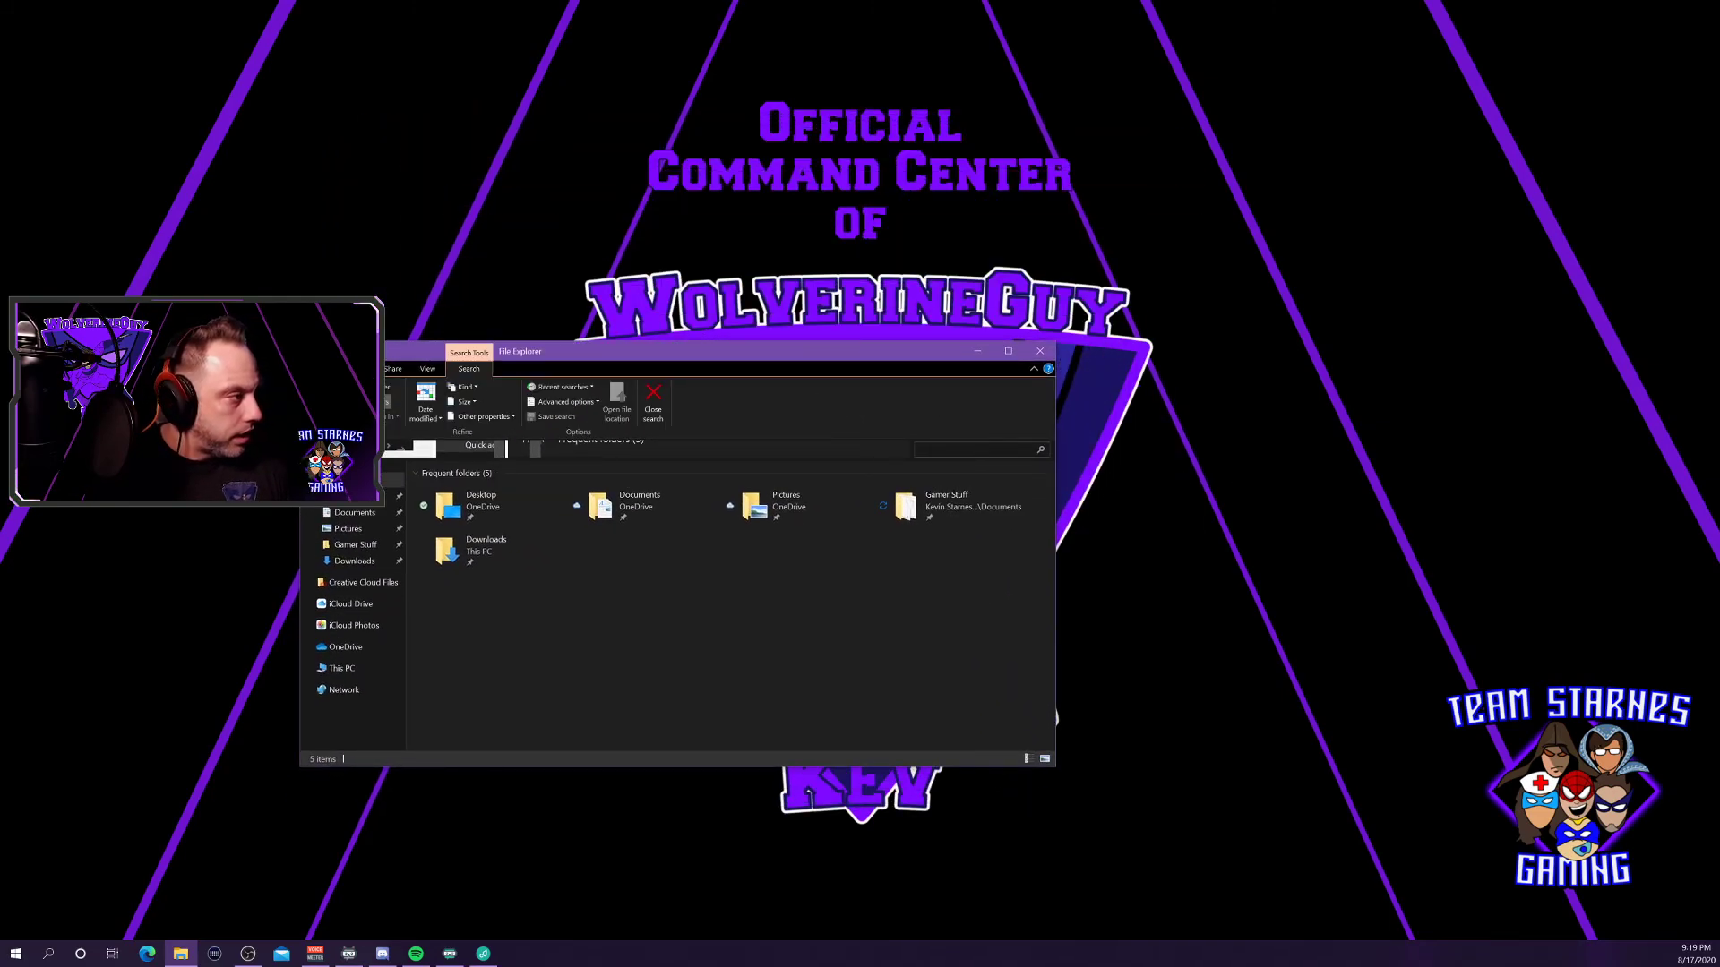
left_click(339, 672)
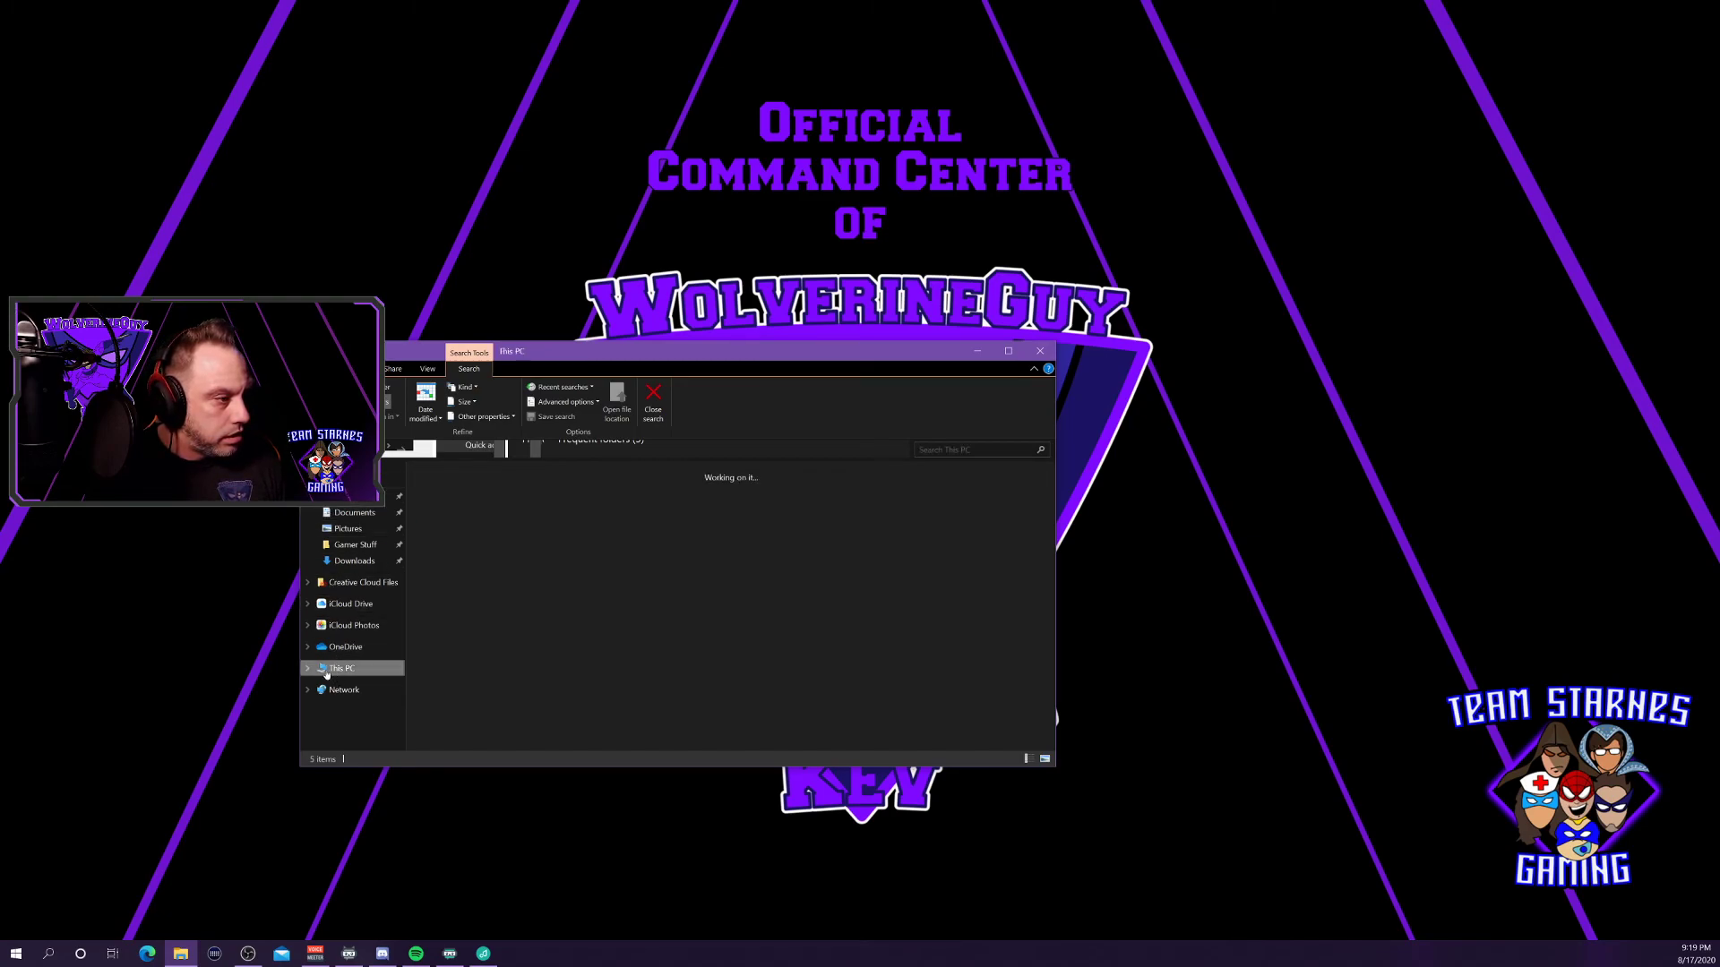
left_click(309, 671)
left_click(703, 638)
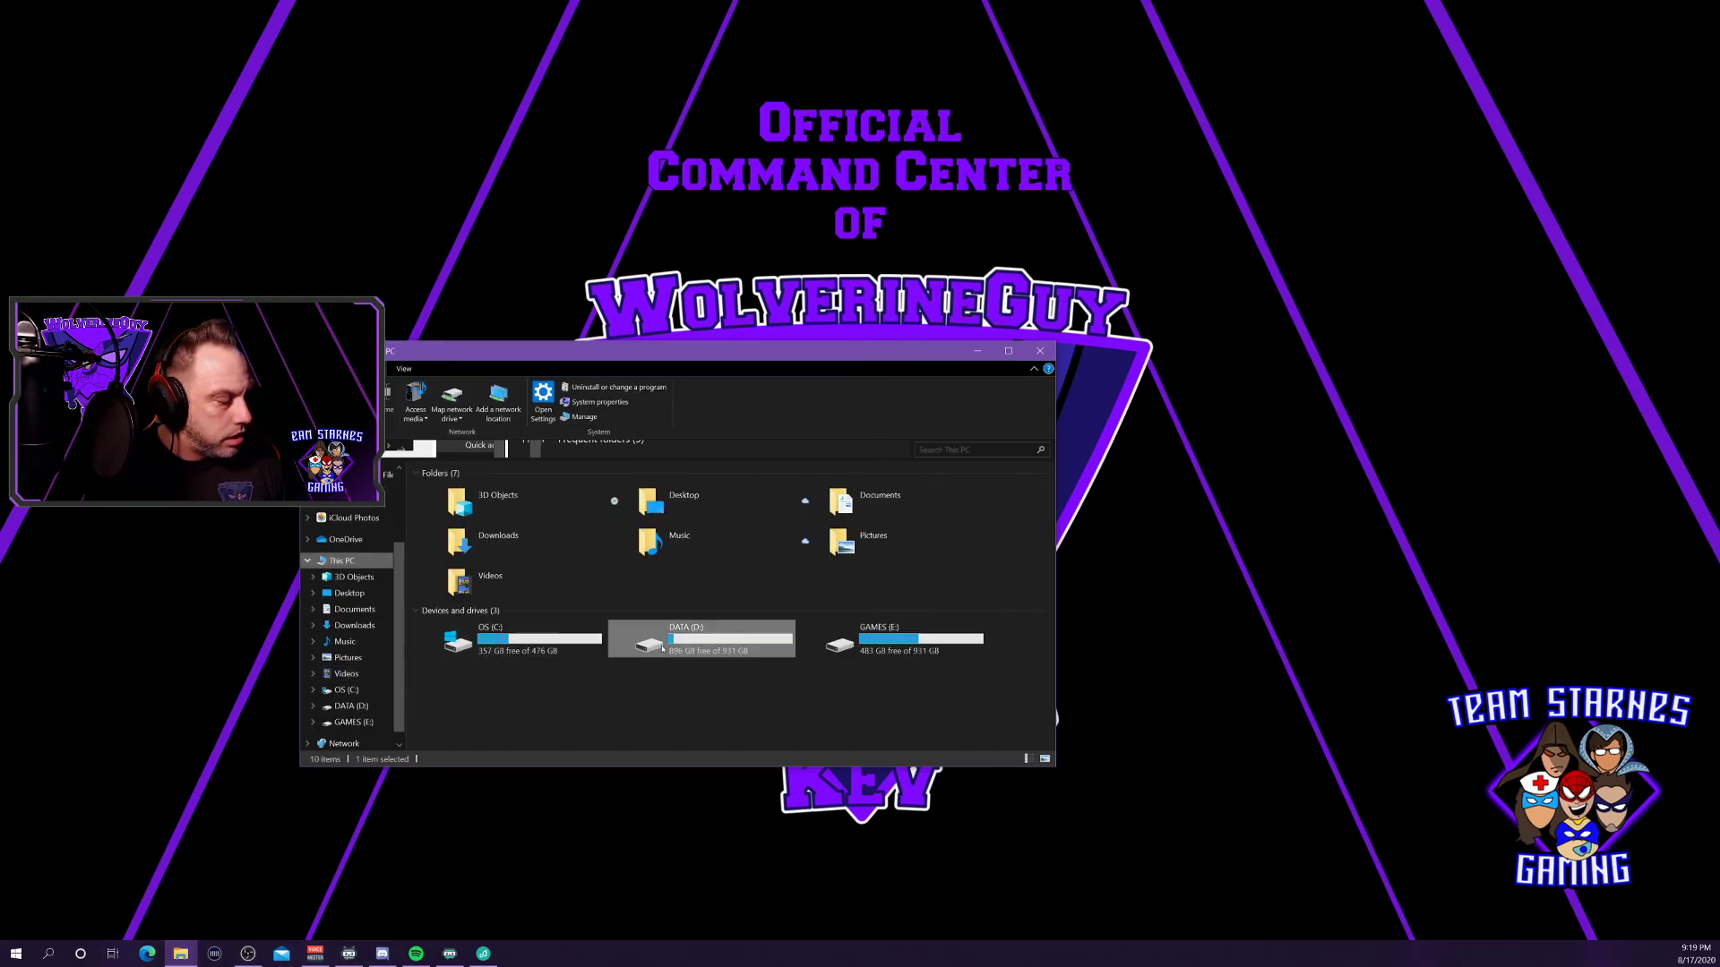
left_click(932, 450)
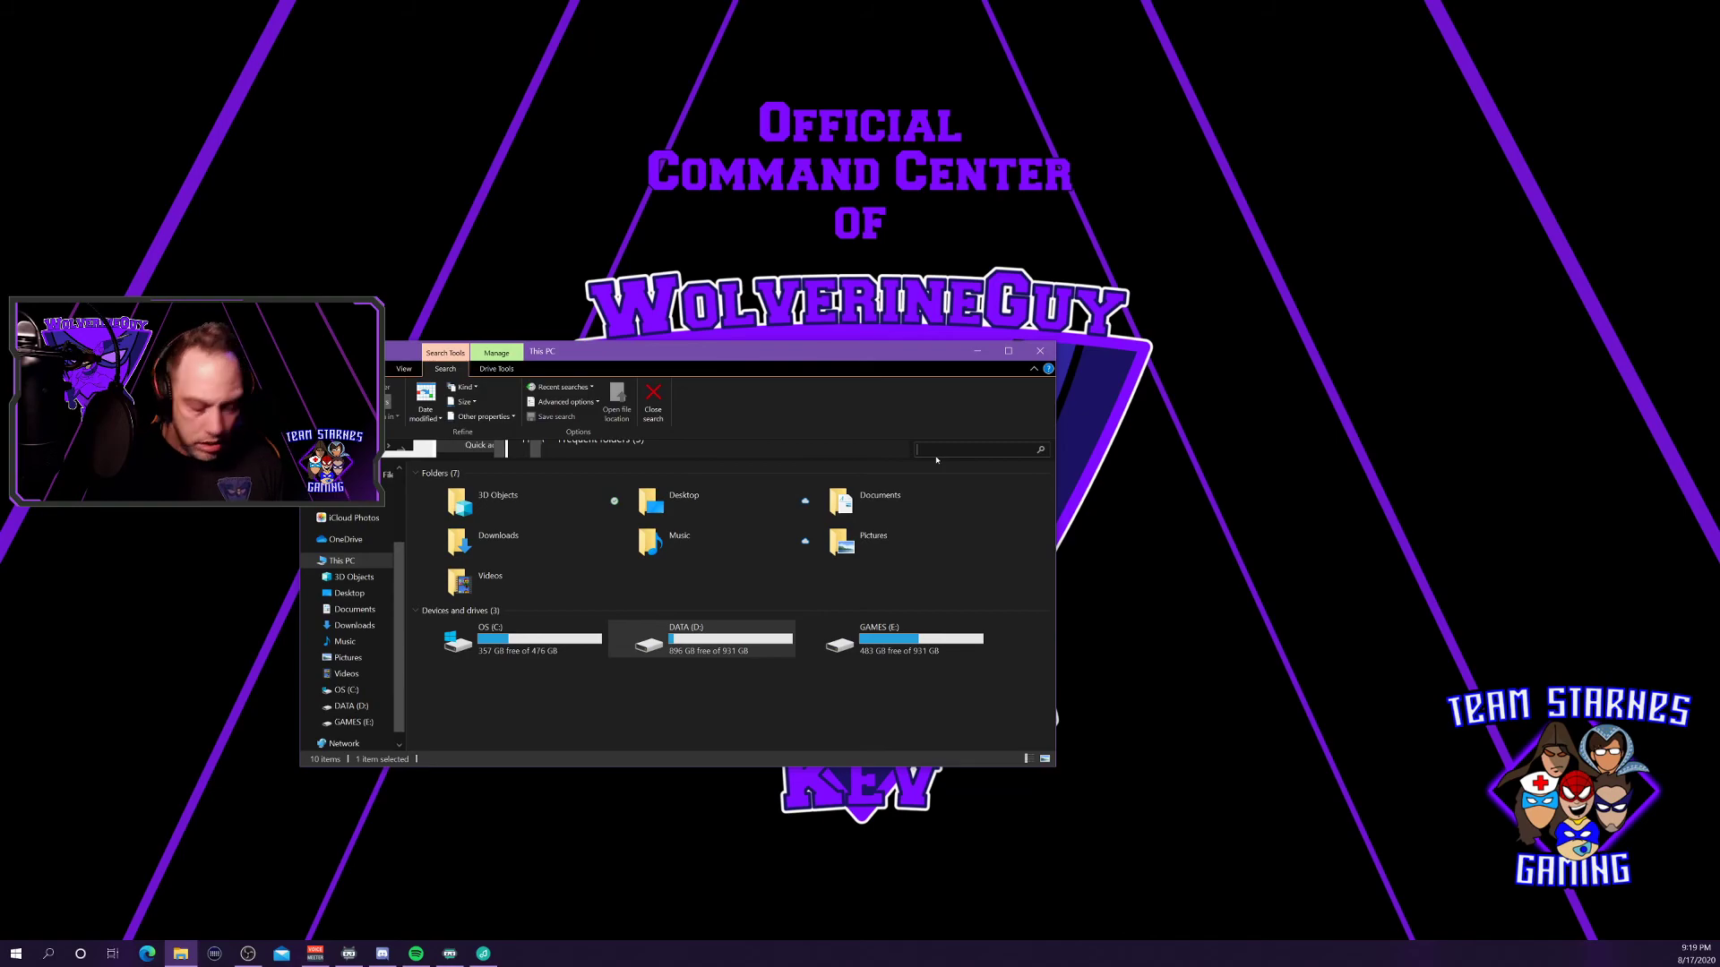
type("strea")
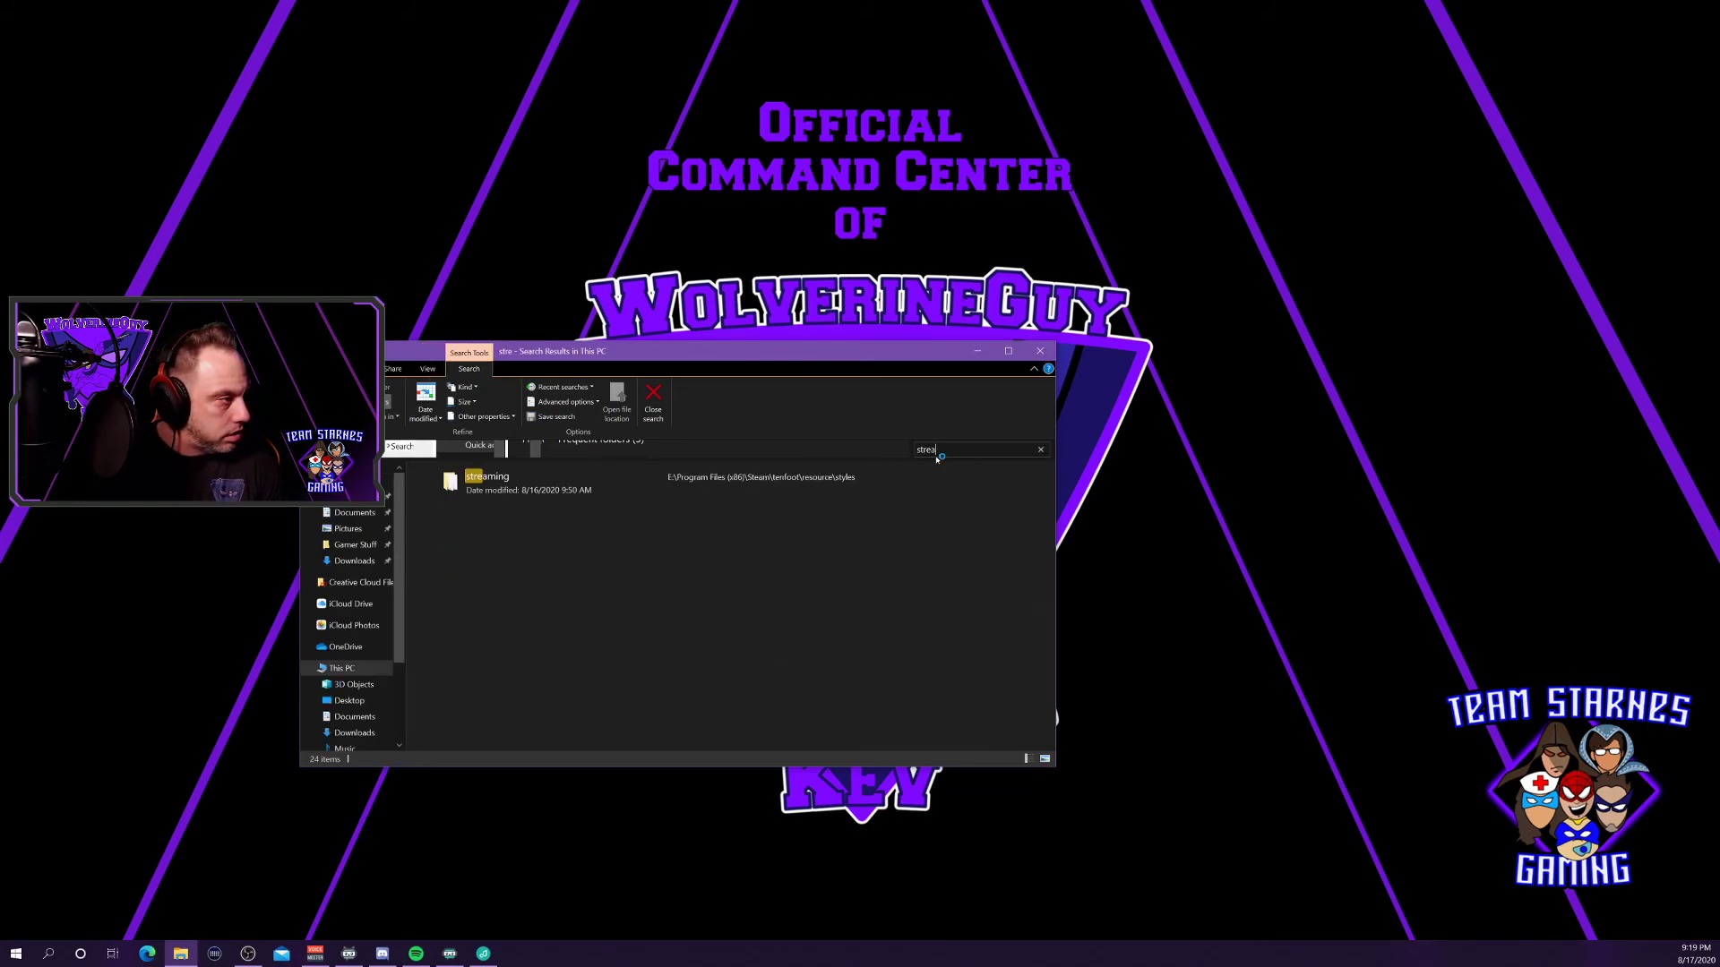
type("mlabs")
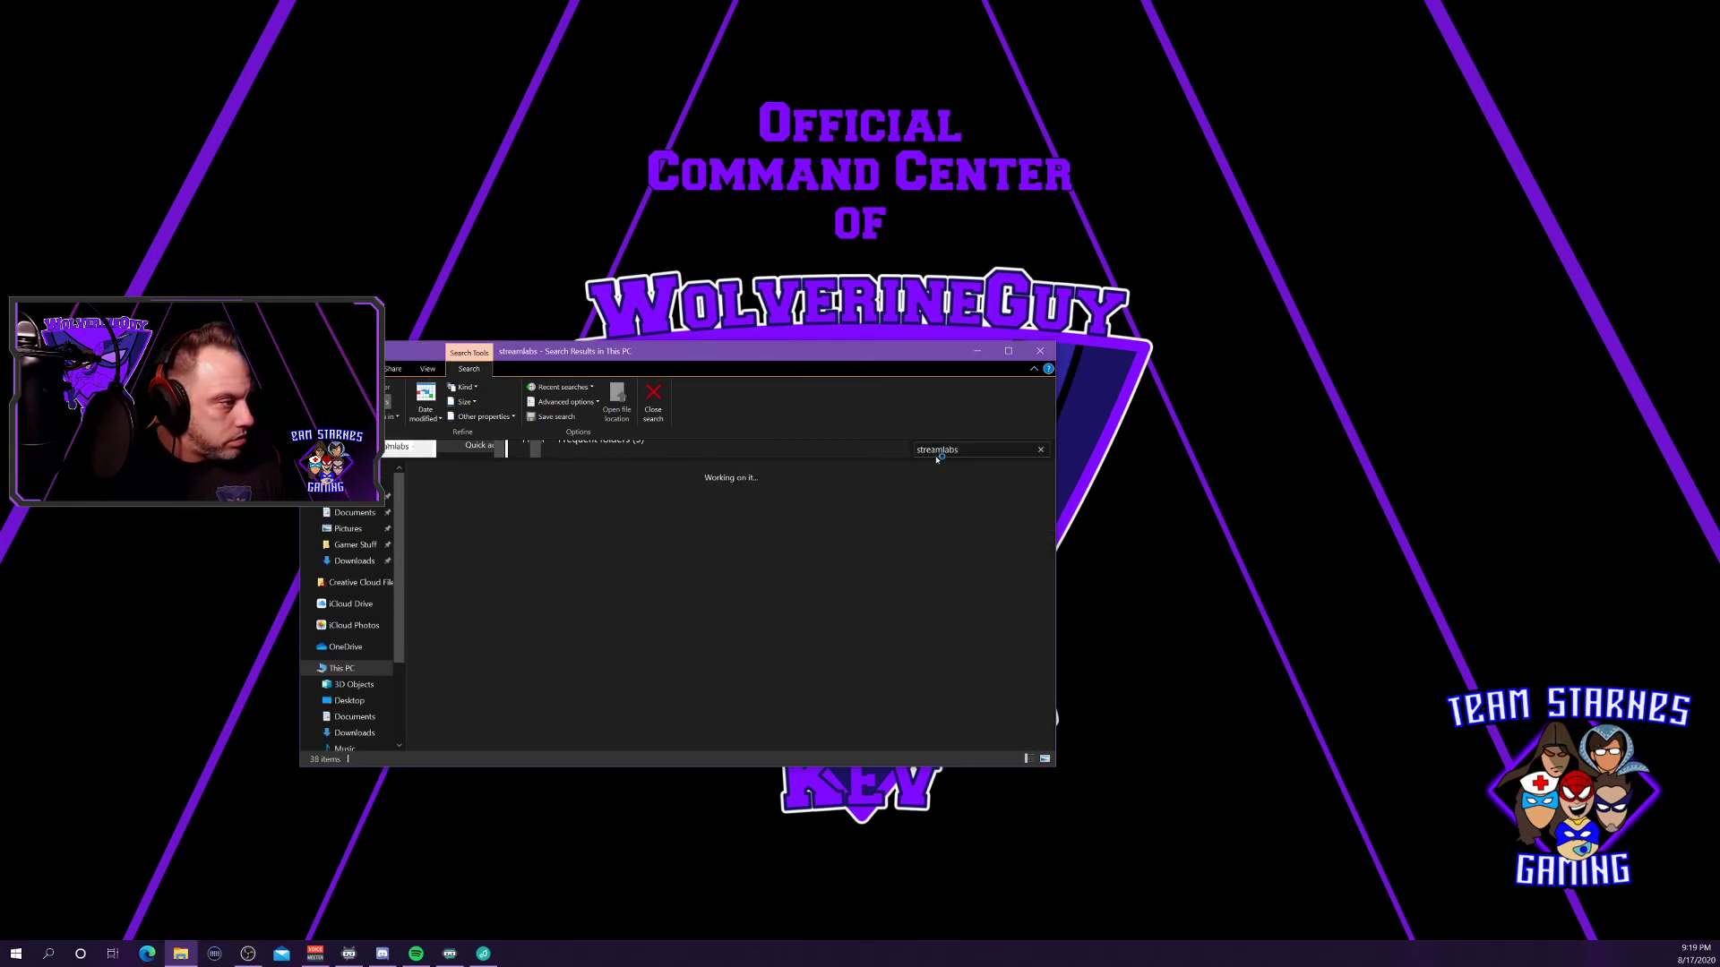
left_click_drag(694, 352, 613, 243)
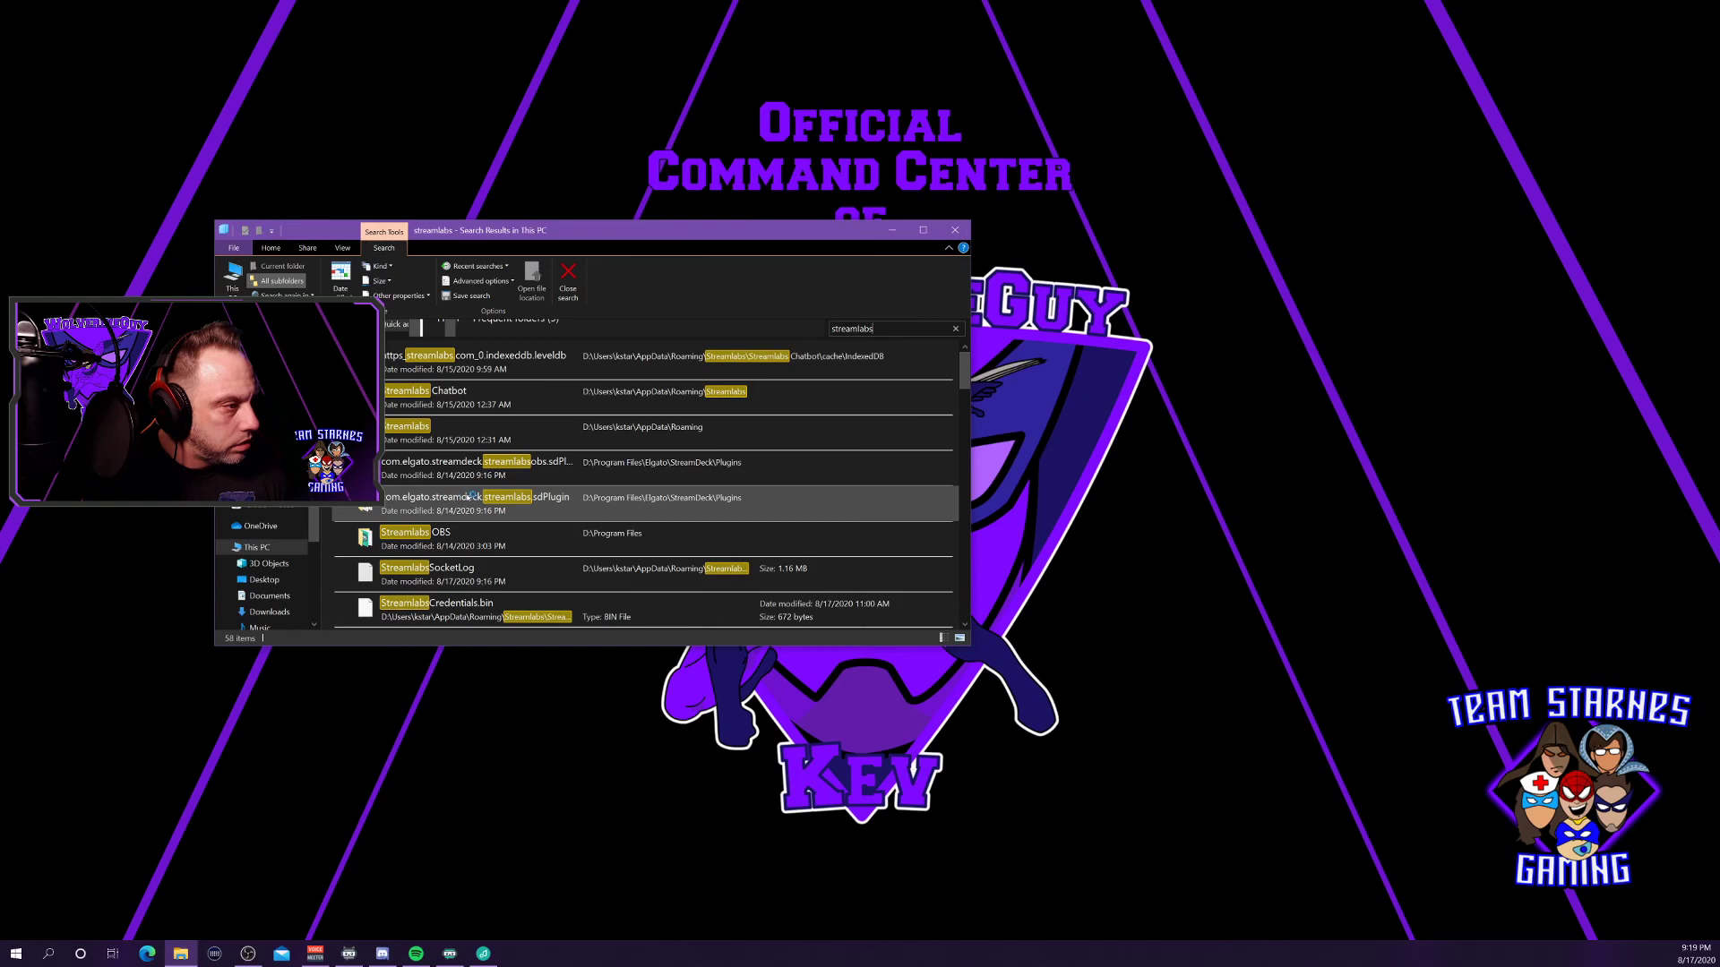
Open the Streamlabs OBS install folder, check its properties, and select the Streamlabs OBS application.
double_click(414, 534)
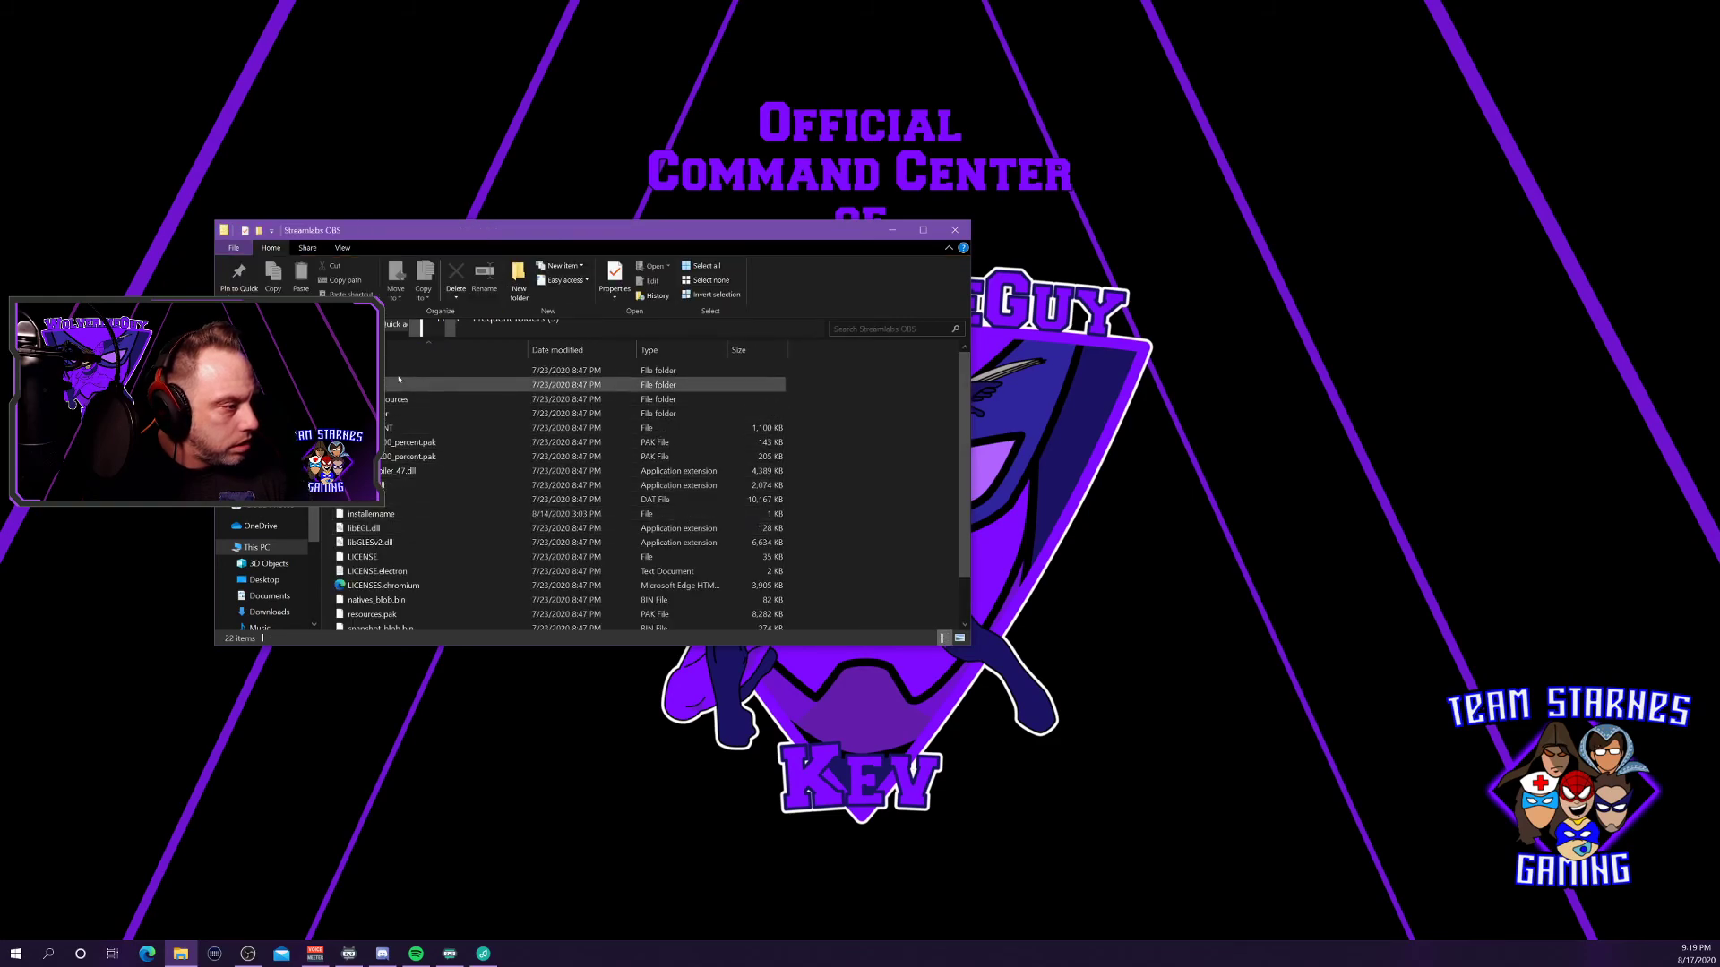
scroll(463, 502, "down", 1)
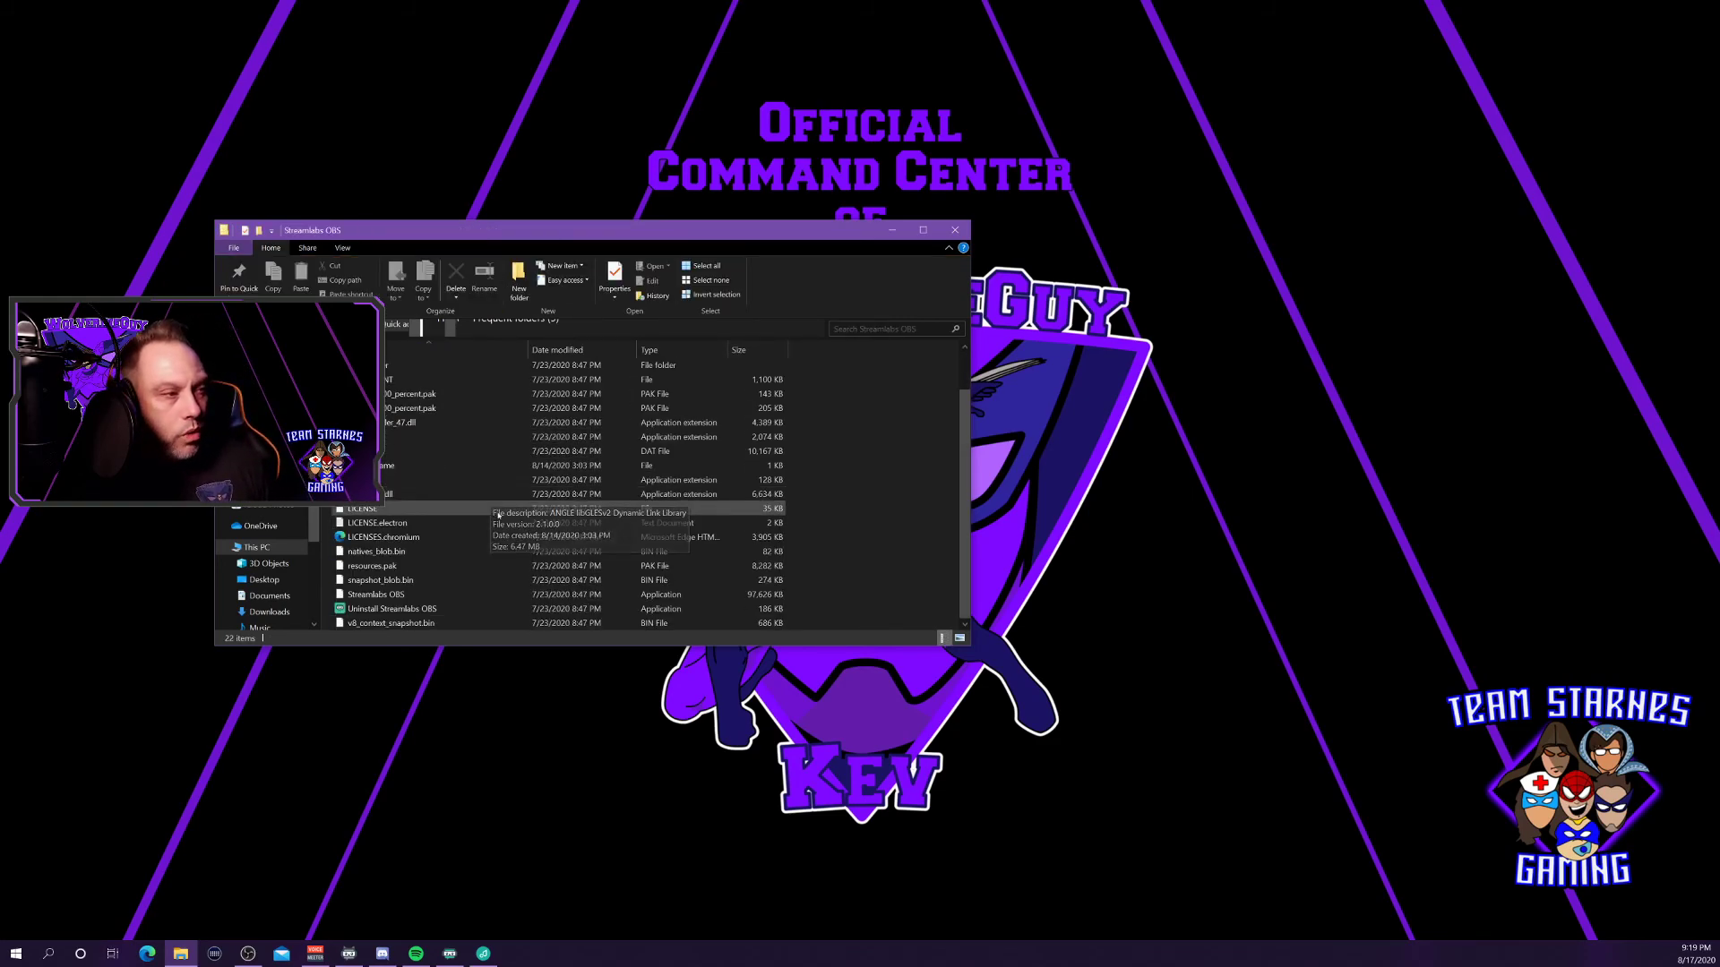
right_click(409, 597)
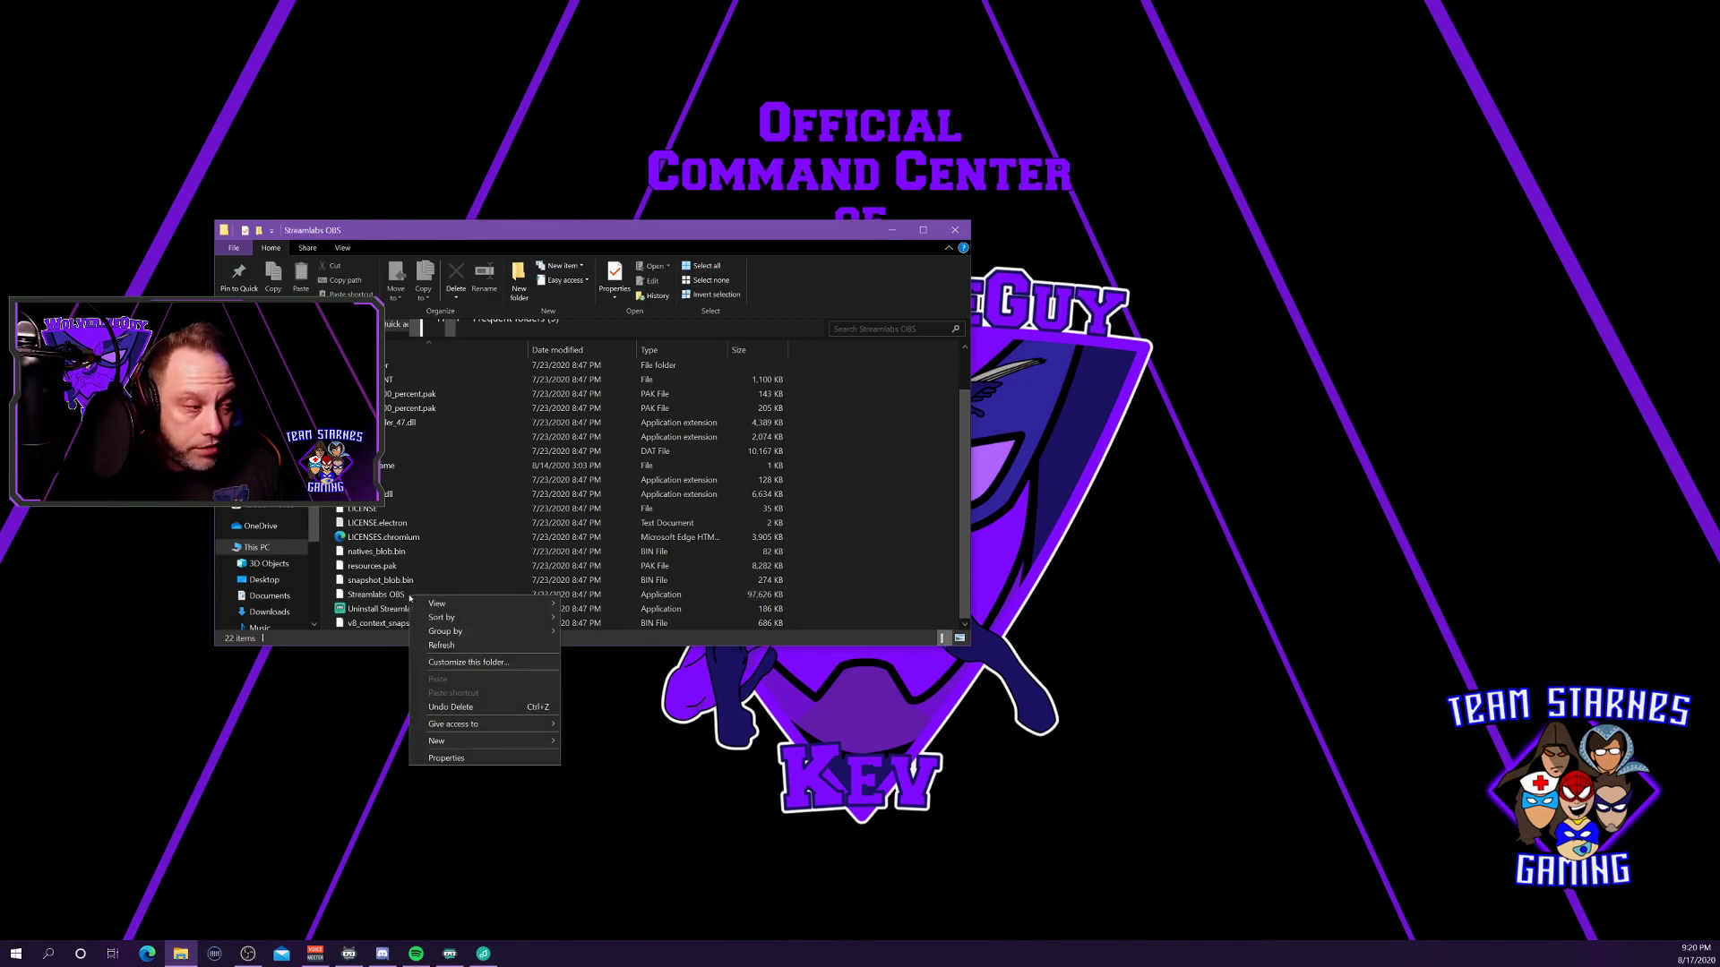
left_click(475, 760)
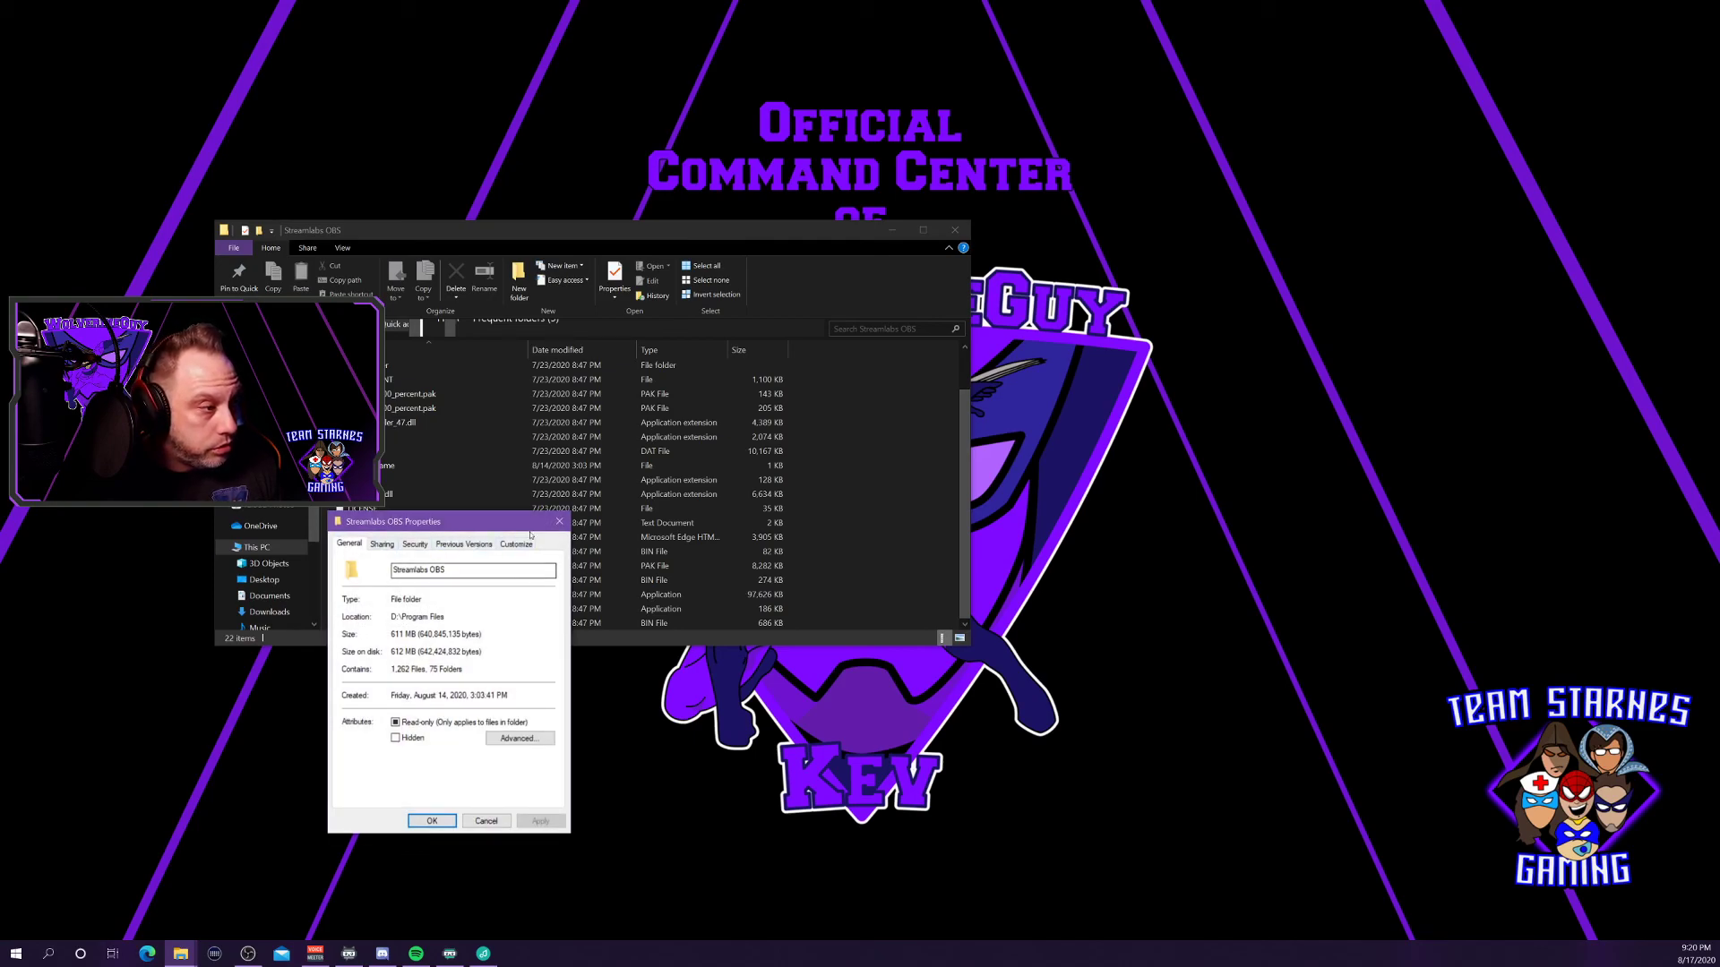
left_click(559, 521)
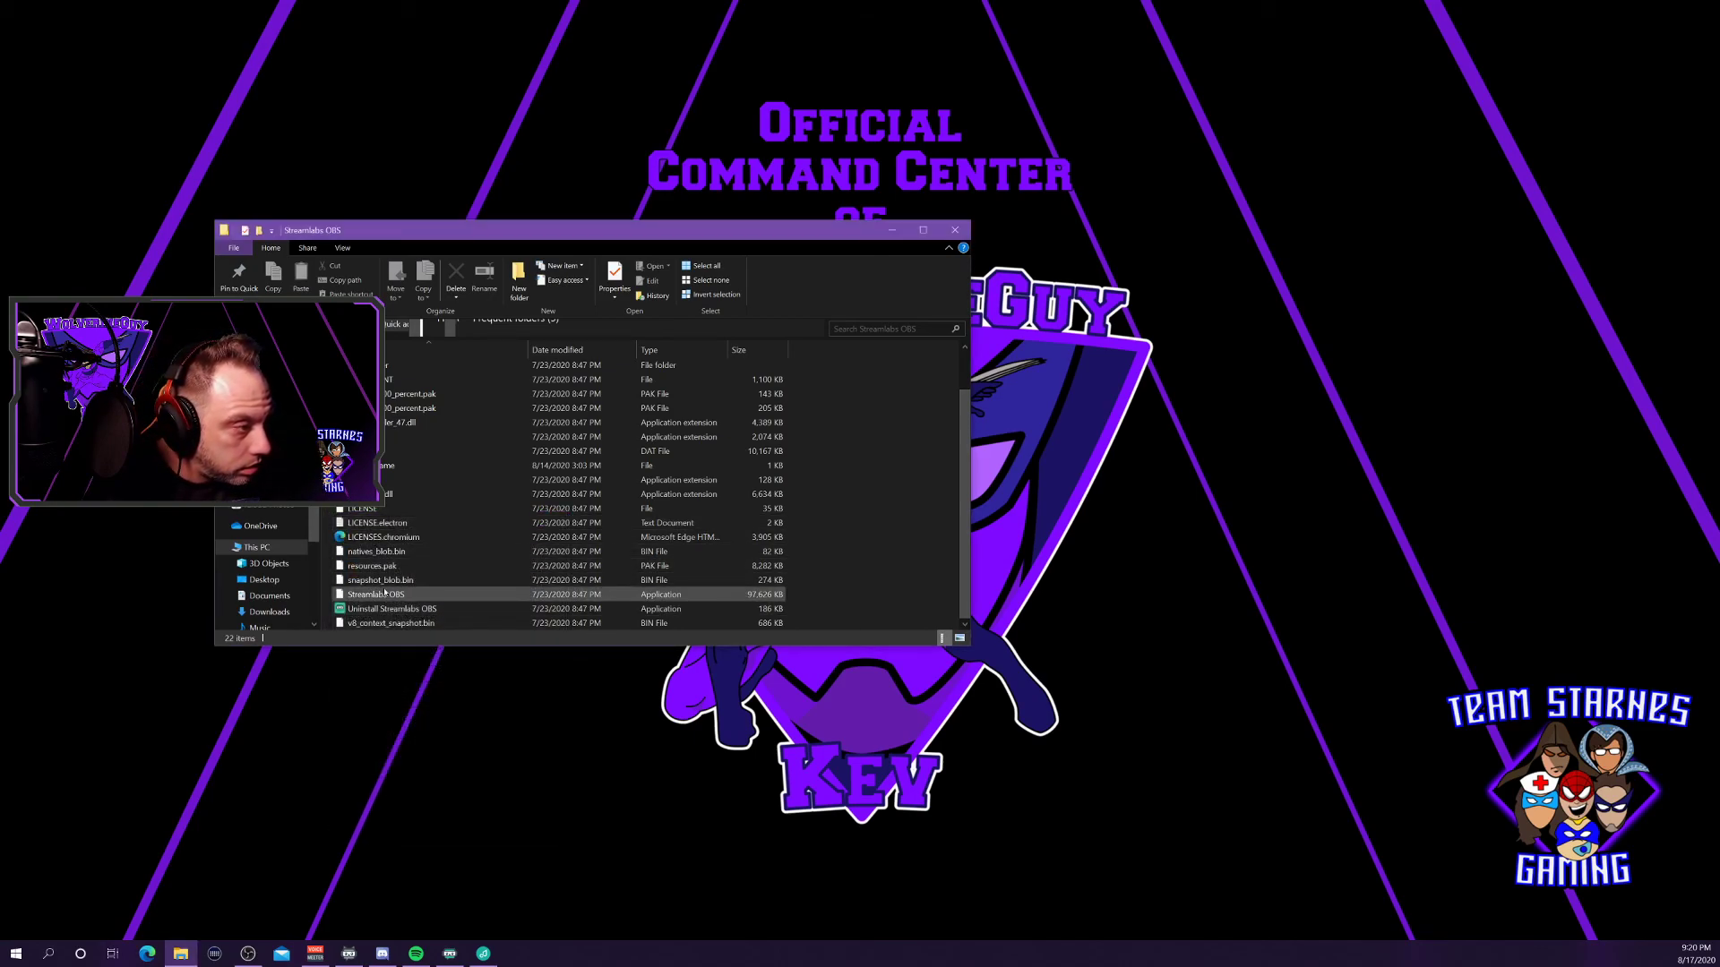
left_click(387, 595)
Show the Streamlabs OBS application's Compatibility properties with run as administrator enabled.
right_click(395, 596)
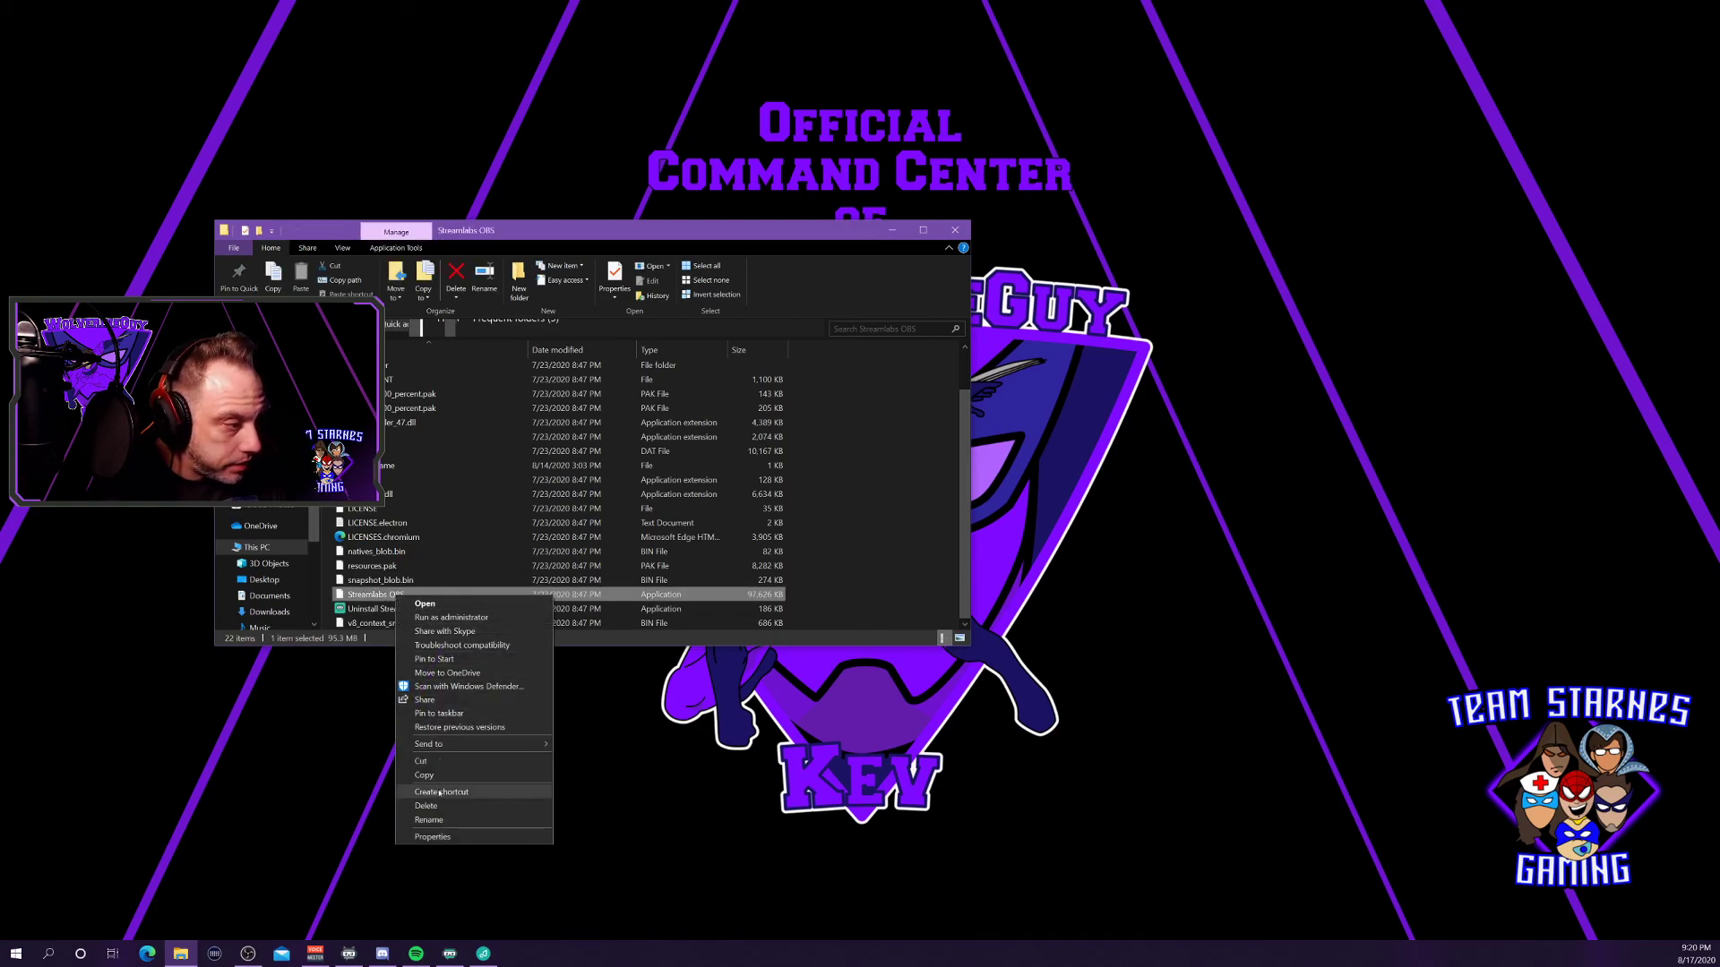
left_click(432, 836)
left_click_drag(733, 595, 831, 220)
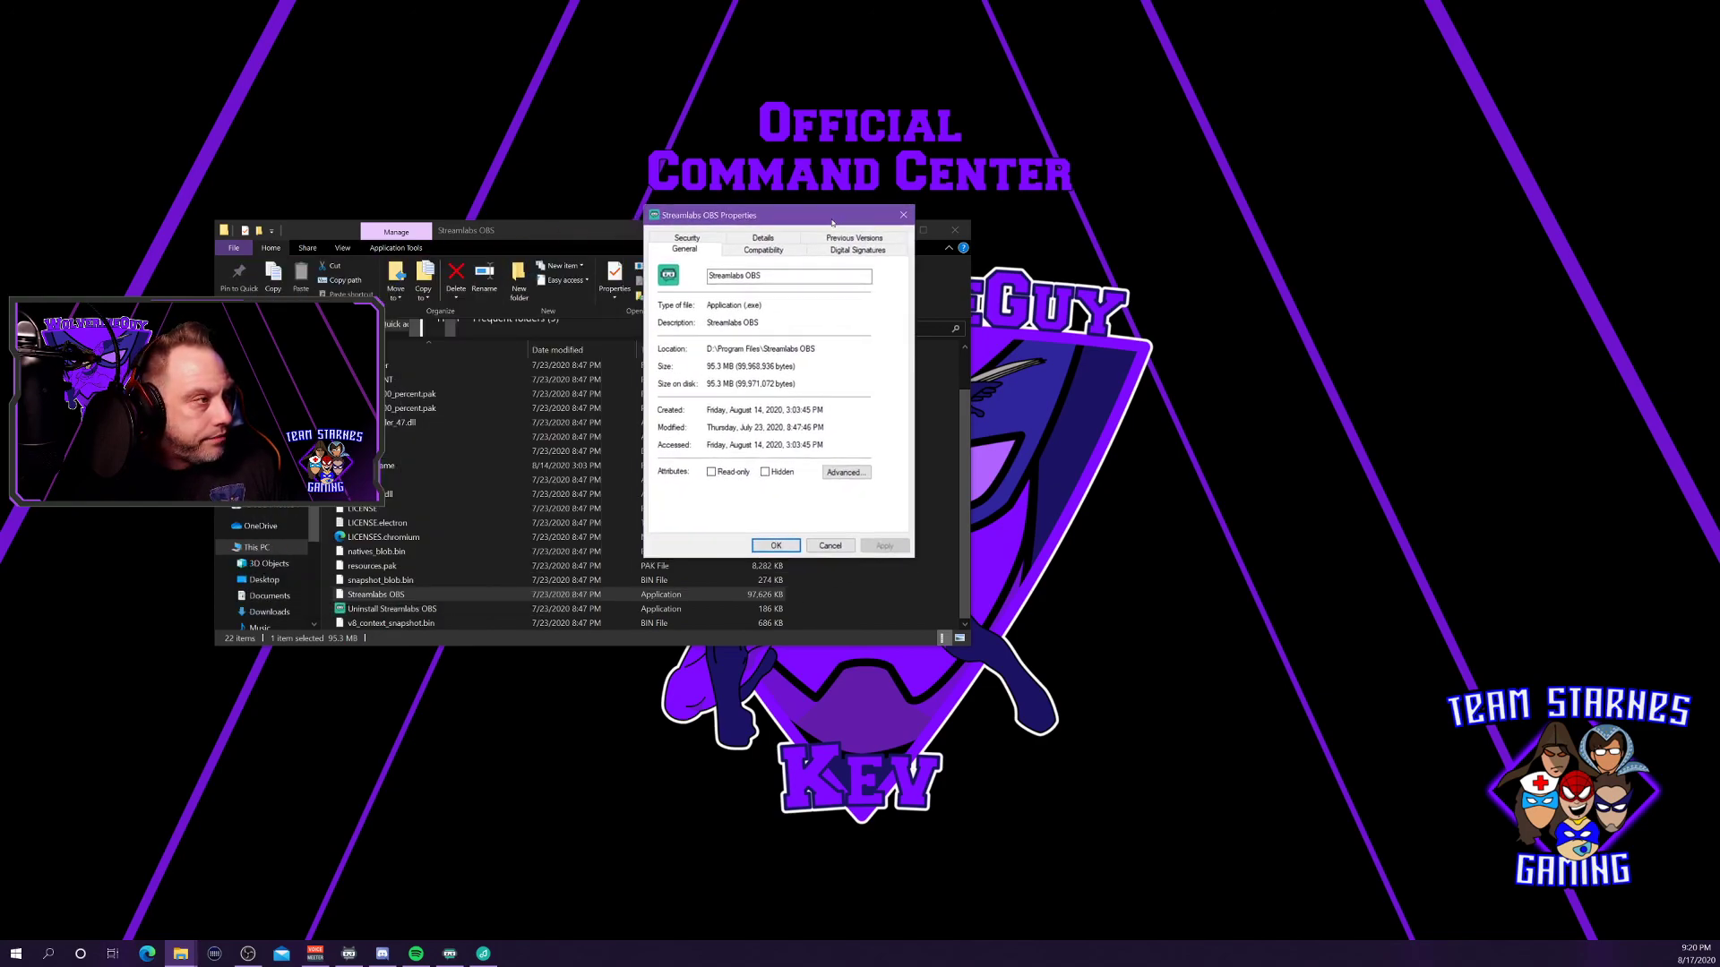
left_click(770, 251)
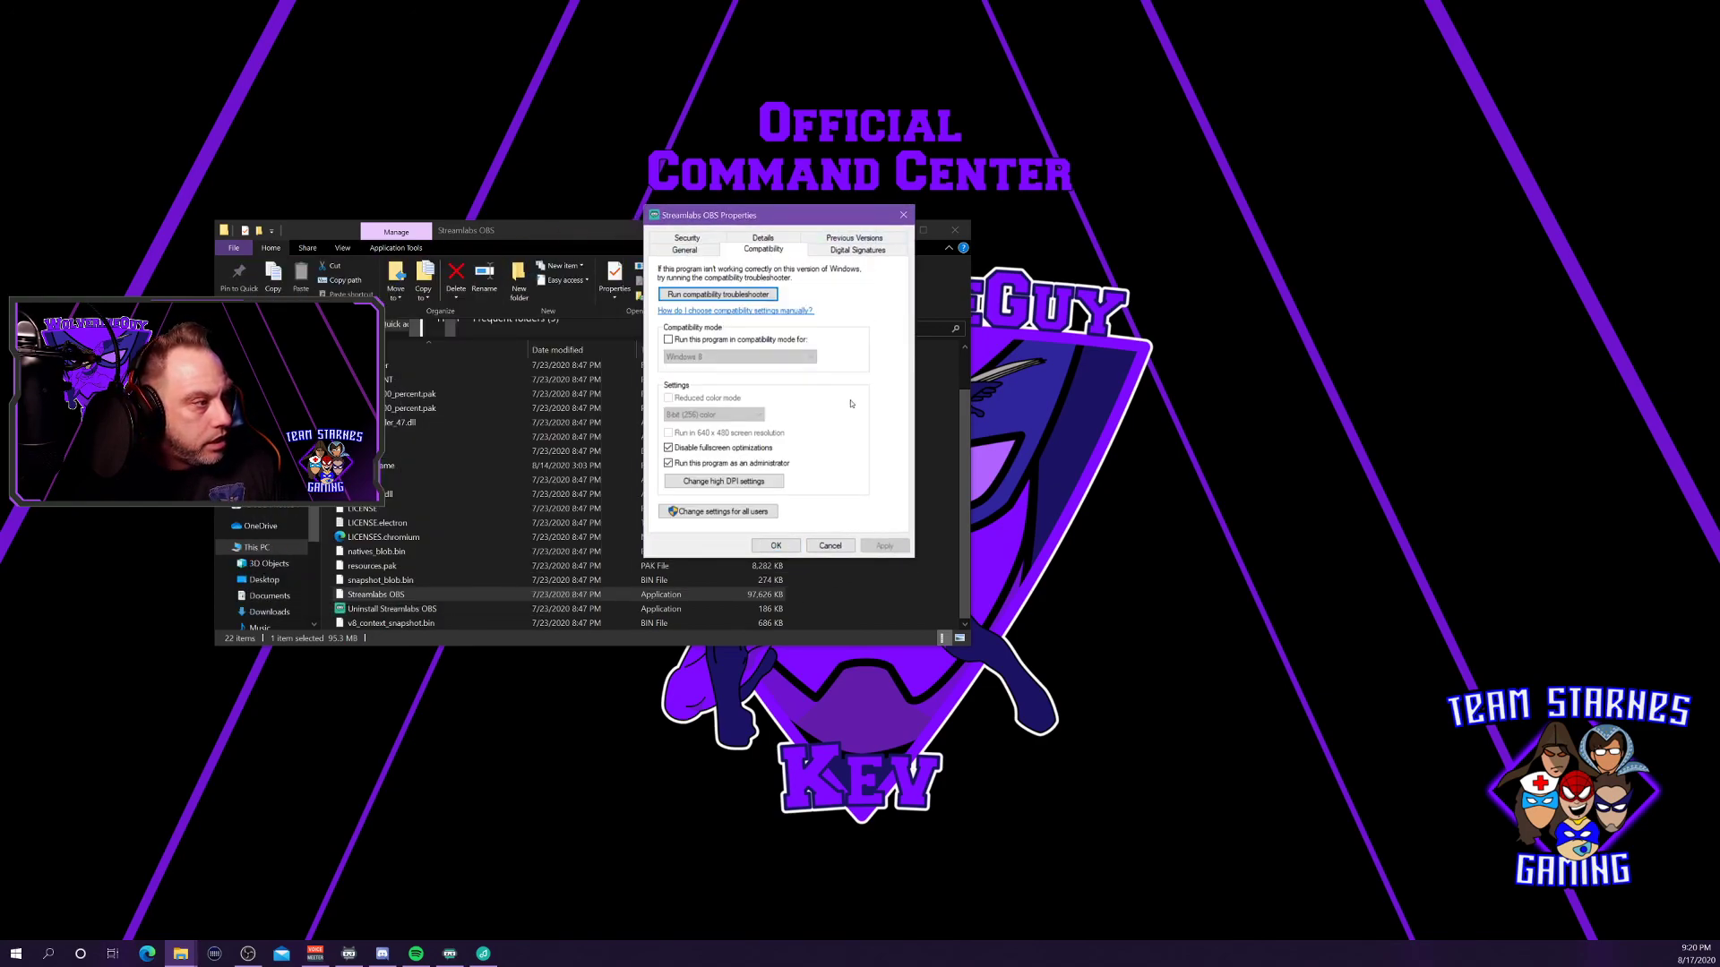